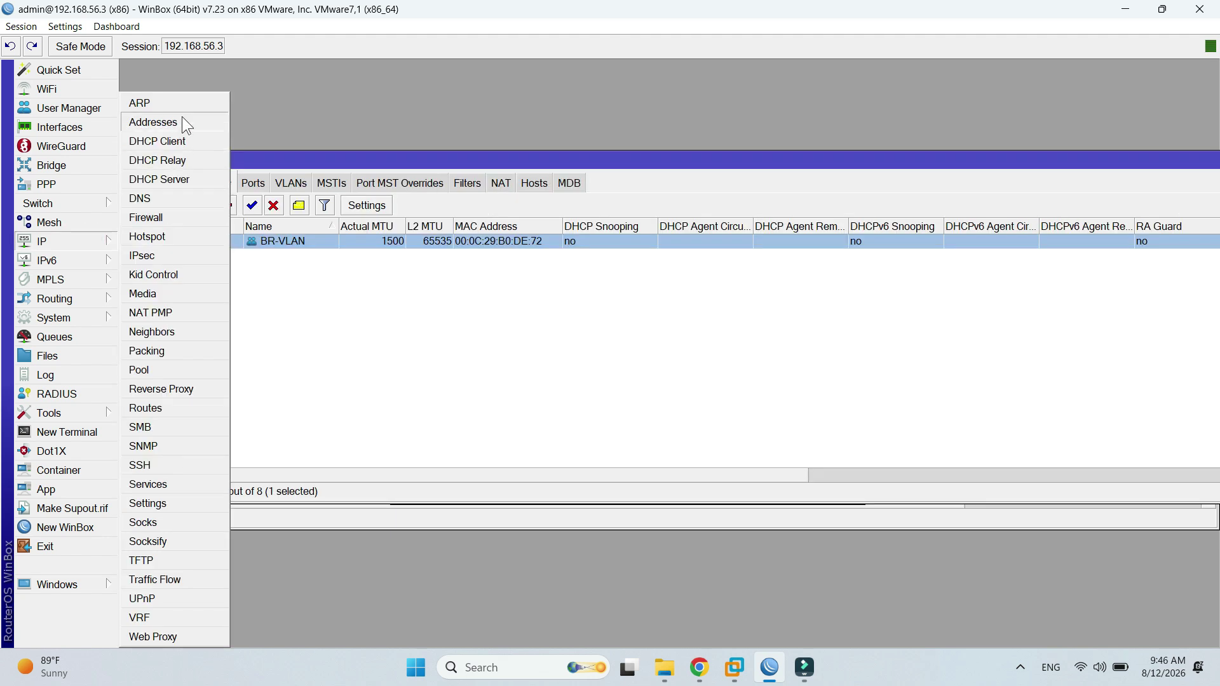
Open the IP address list to view the addresses assigned to the switch interfaces
left_click(184, 124)
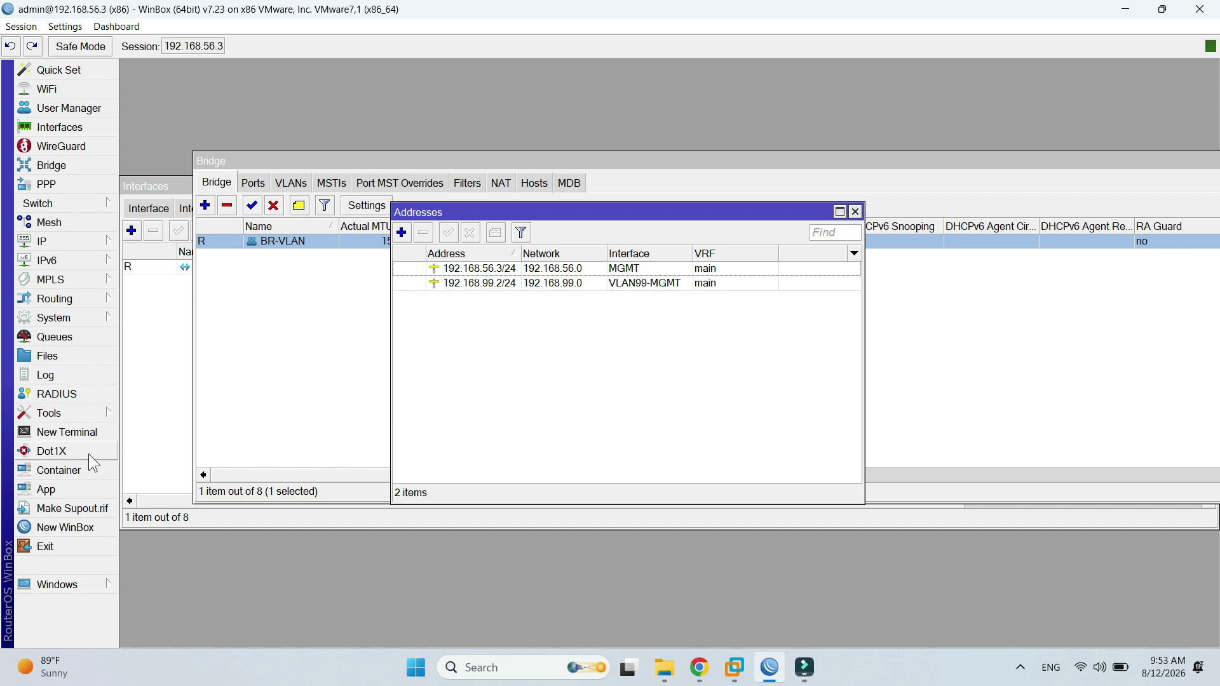
left_click(86, 411)
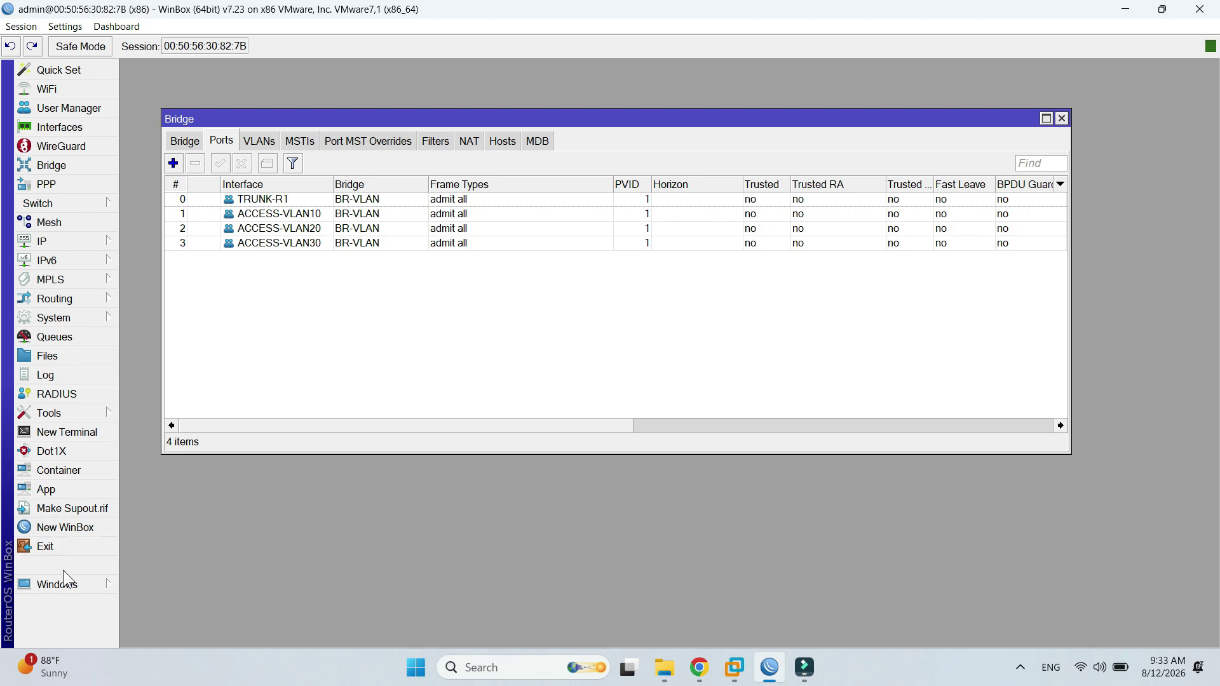
Exit the current session and reconnect through WinBox to the discovered neighbor at 192.168.56.3
left_click(68, 544)
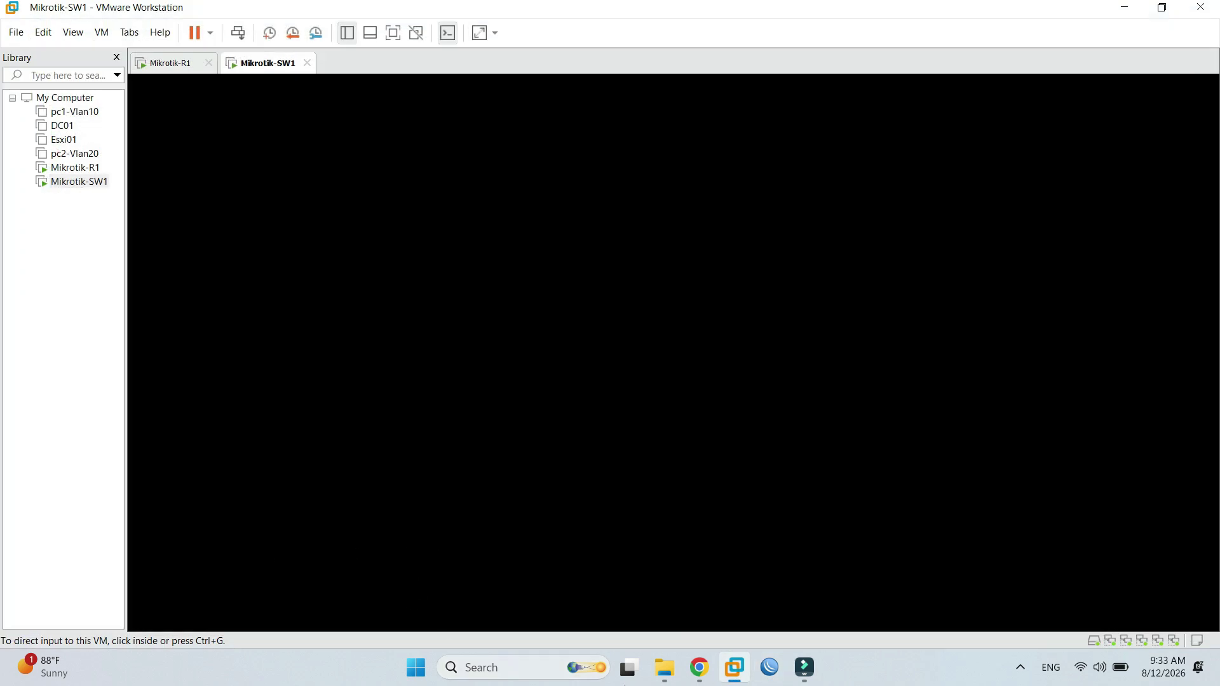
left_click(770, 668)
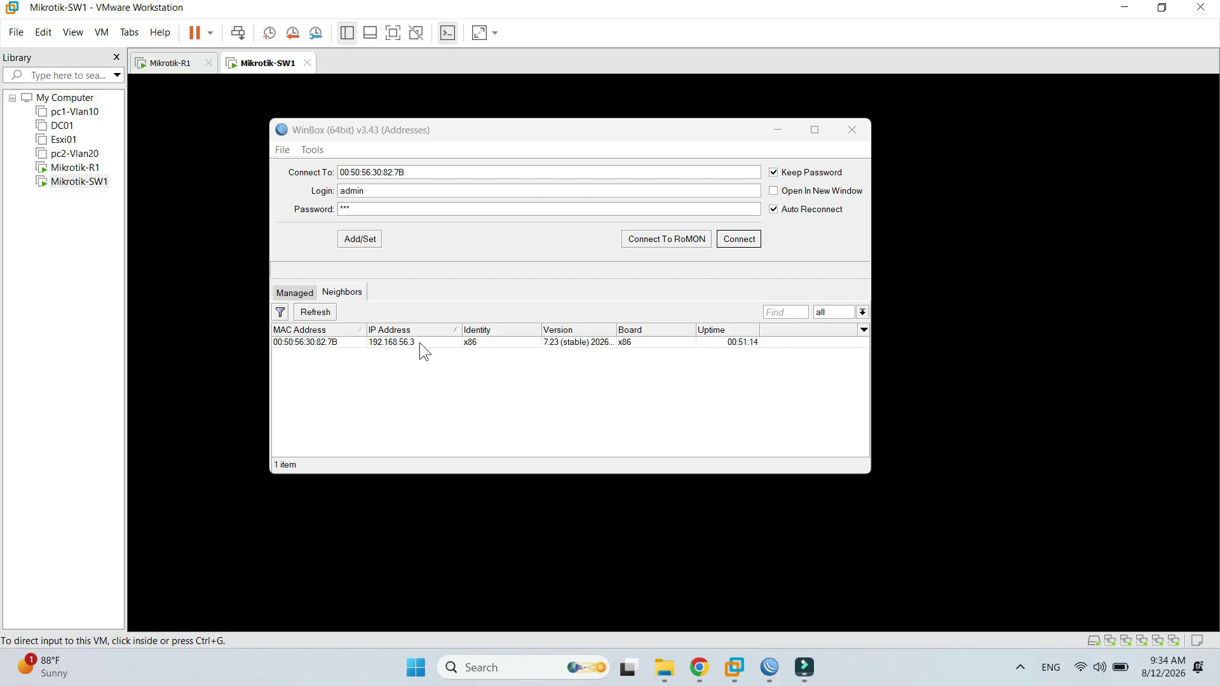
left_click(310, 343)
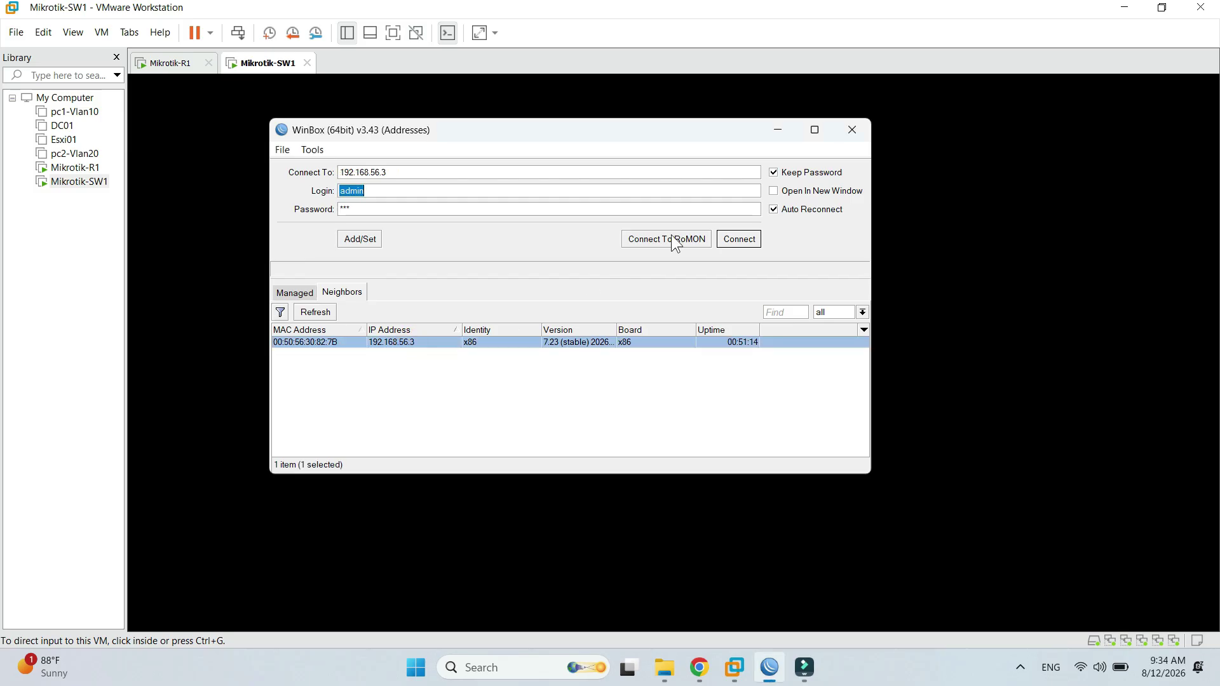
left_click(753, 239)
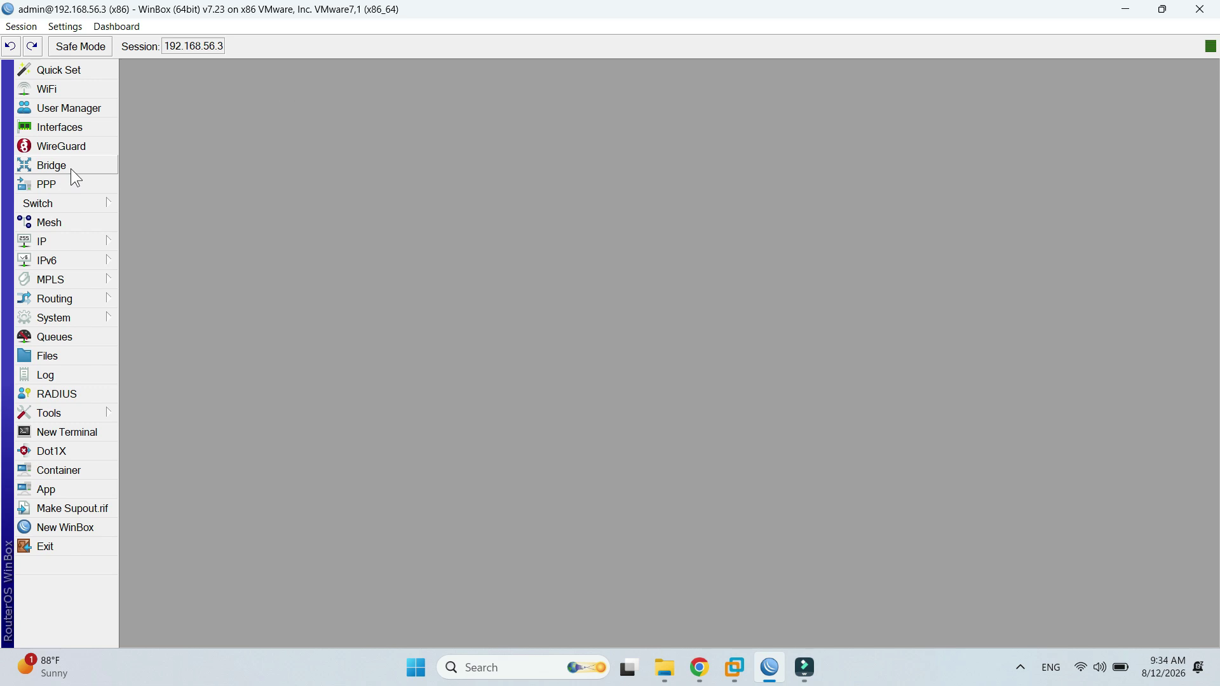
Inspect the VLAN filtering setting of the BR-VLAN bridge and close its properties
left_click(70, 168)
left_click(151, 204)
double_click(197, 263)
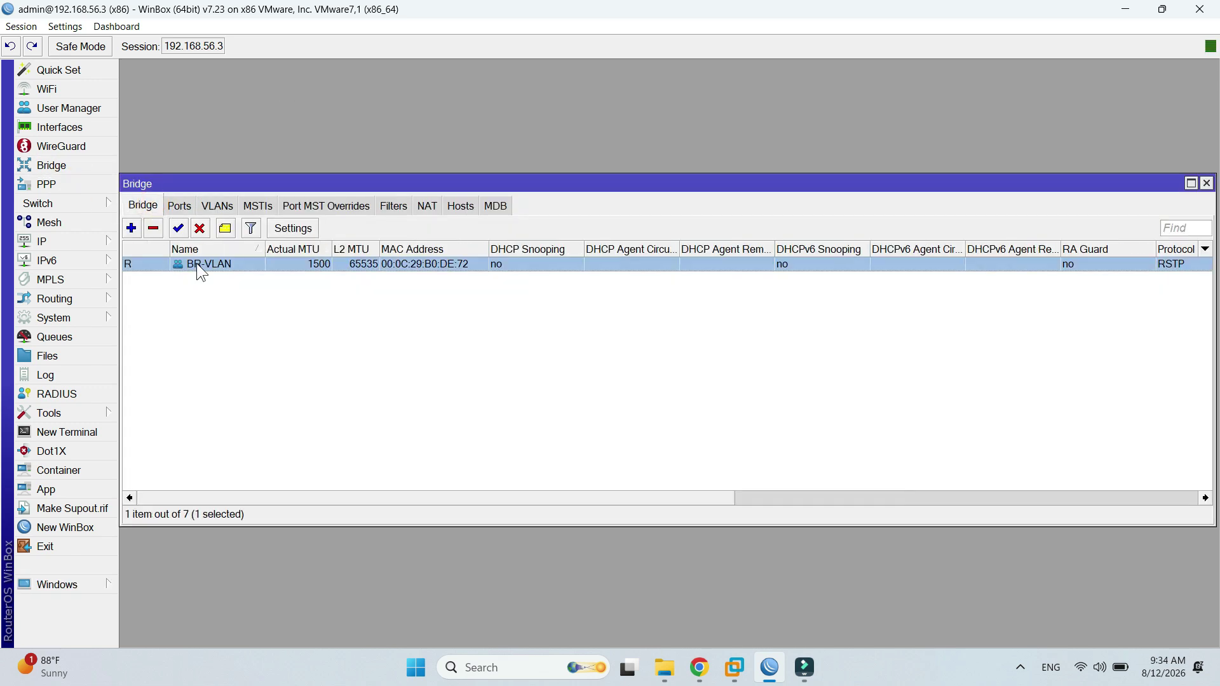
left_click(549, 158)
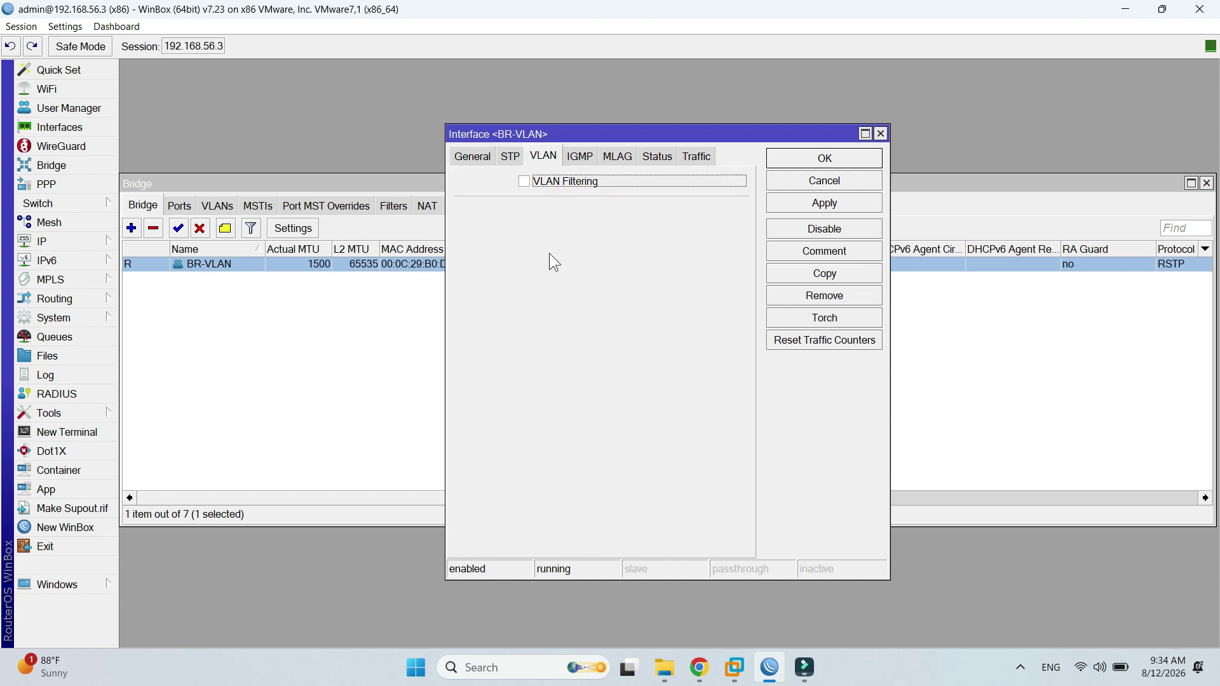
left_click(881, 134)
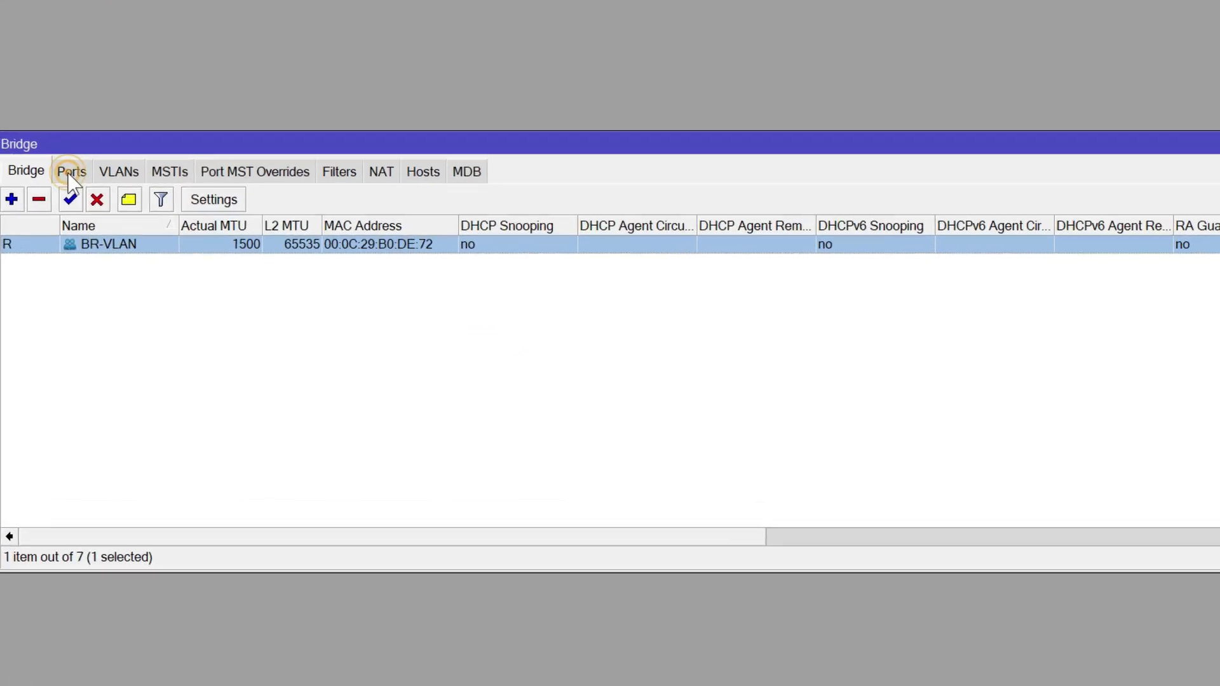
Review the access and trunk ports assigned to the BR-VLAN bridge
left_click(179, 206)
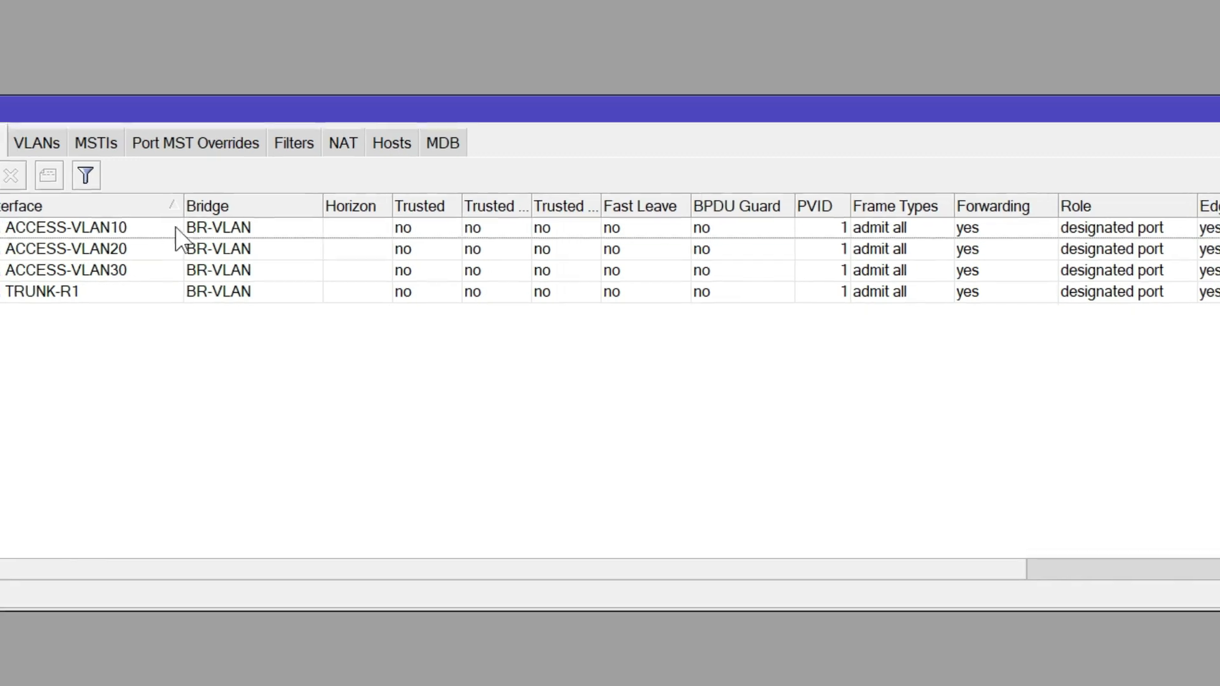
left_click(223, 227)
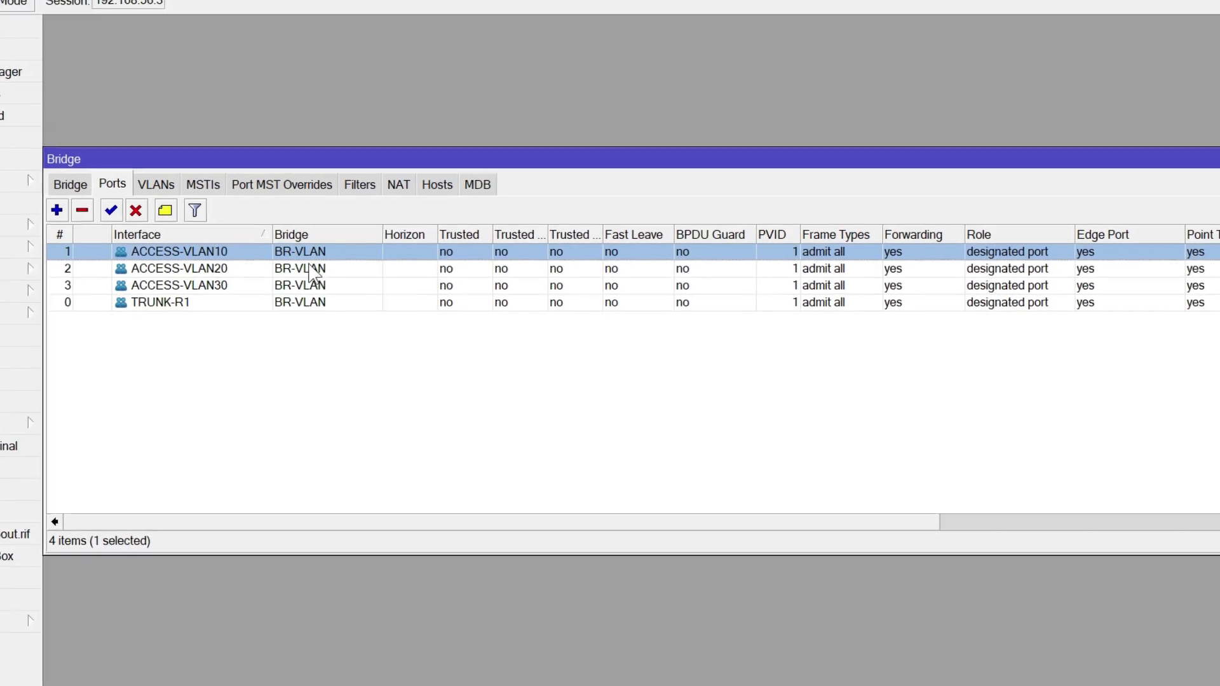
left_click(311, 269)
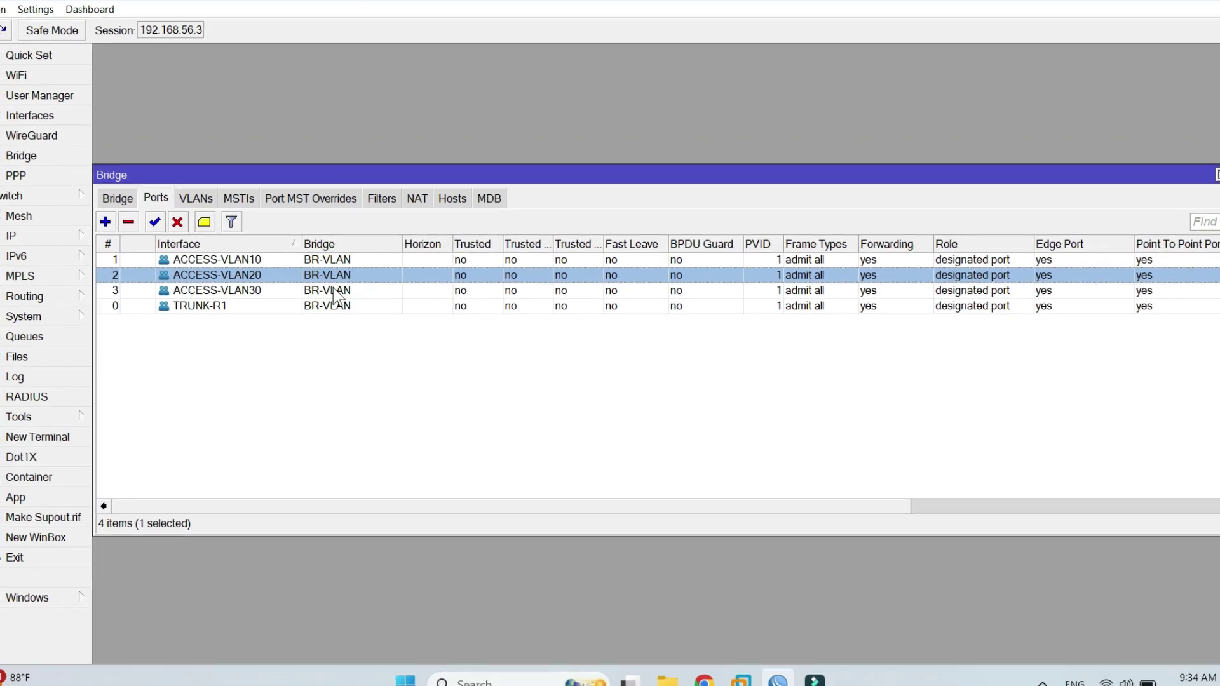
left_click(267, 285)
left_click(258, 303)
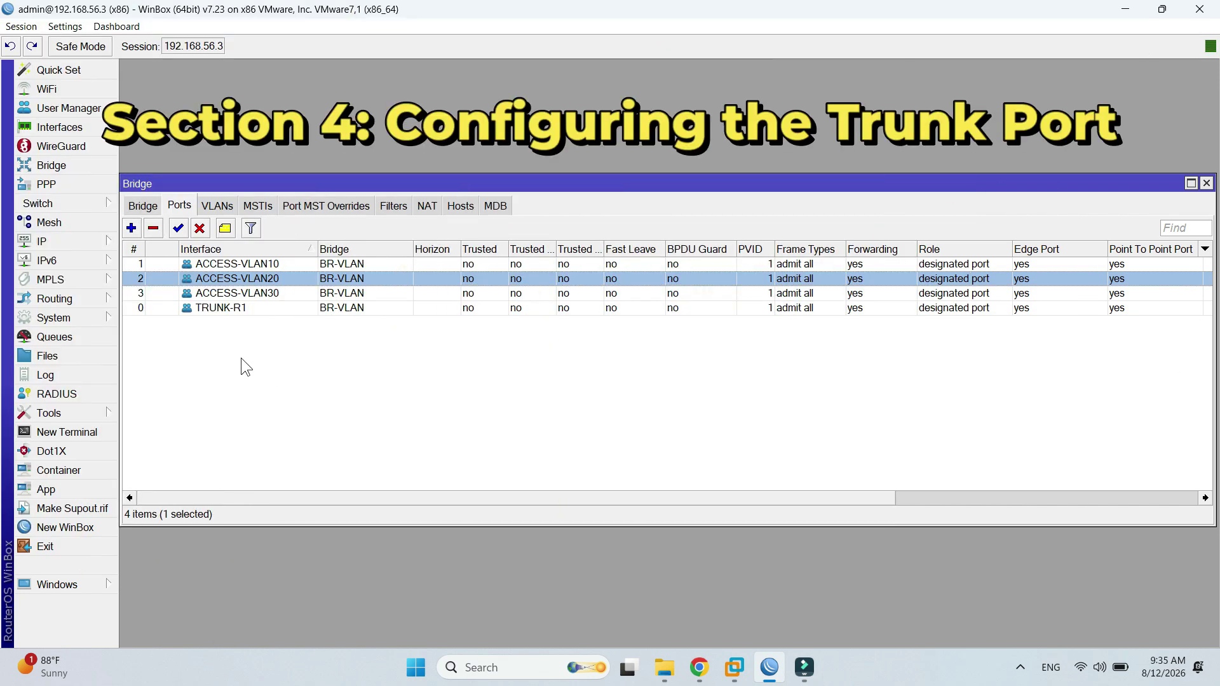
left_click(143, 206)
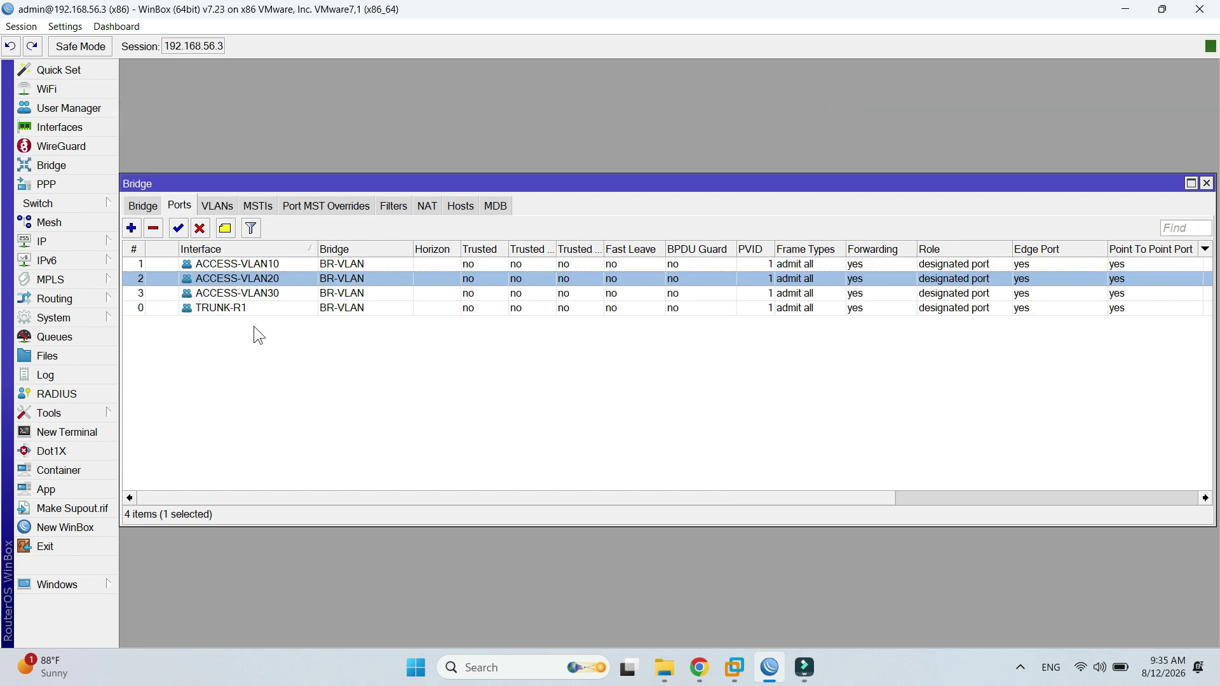
Set the TRUNK-R1 bridge port's frame types to "admit only VLAN tagged" and save the change
left_click(249, 308)
double_click(250, 307)
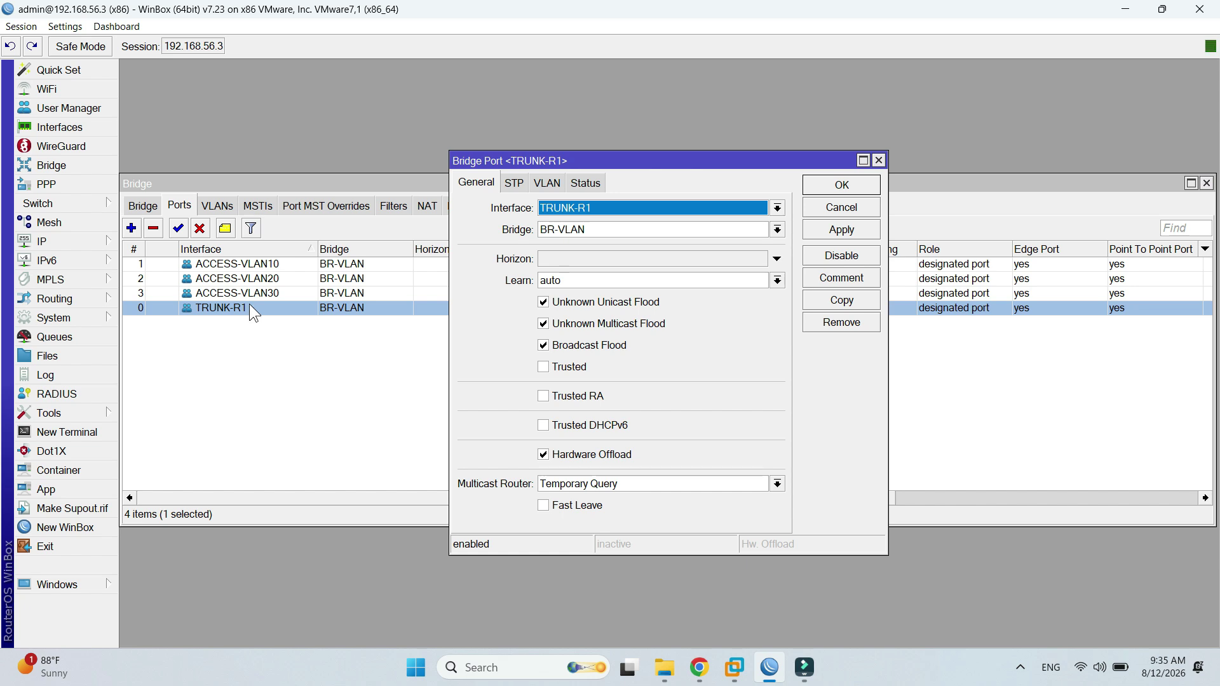
left_click_drag(550, 171, 474, 157)
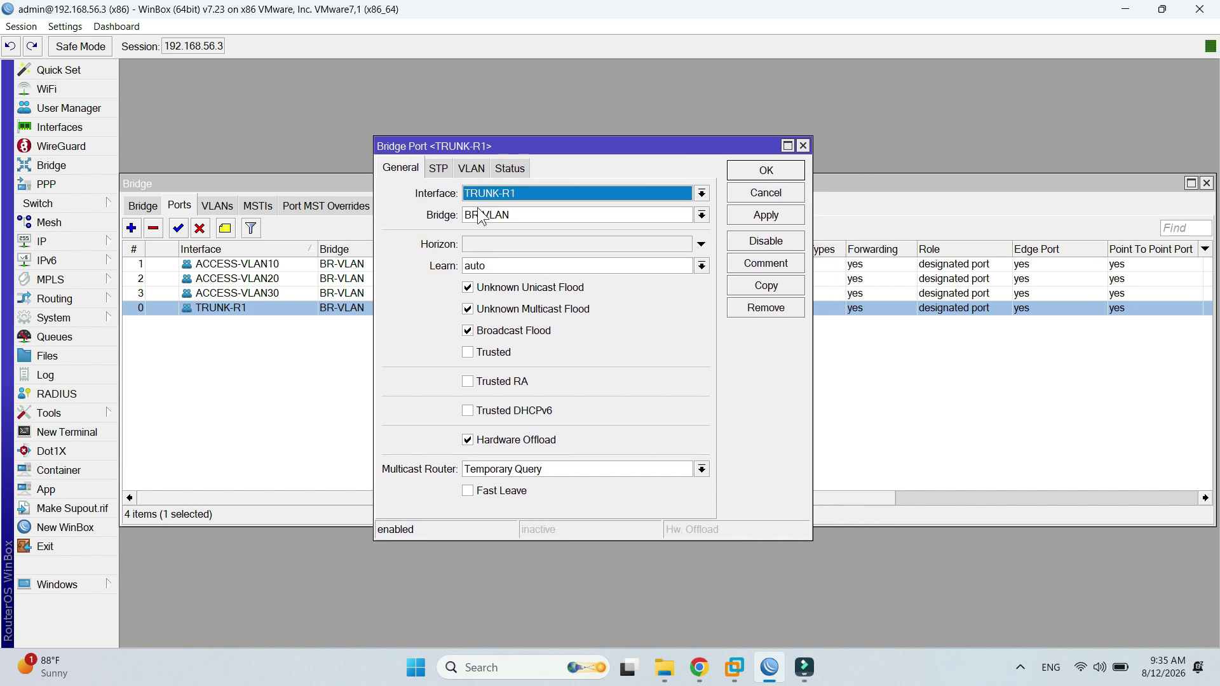
left_click(471, 168)
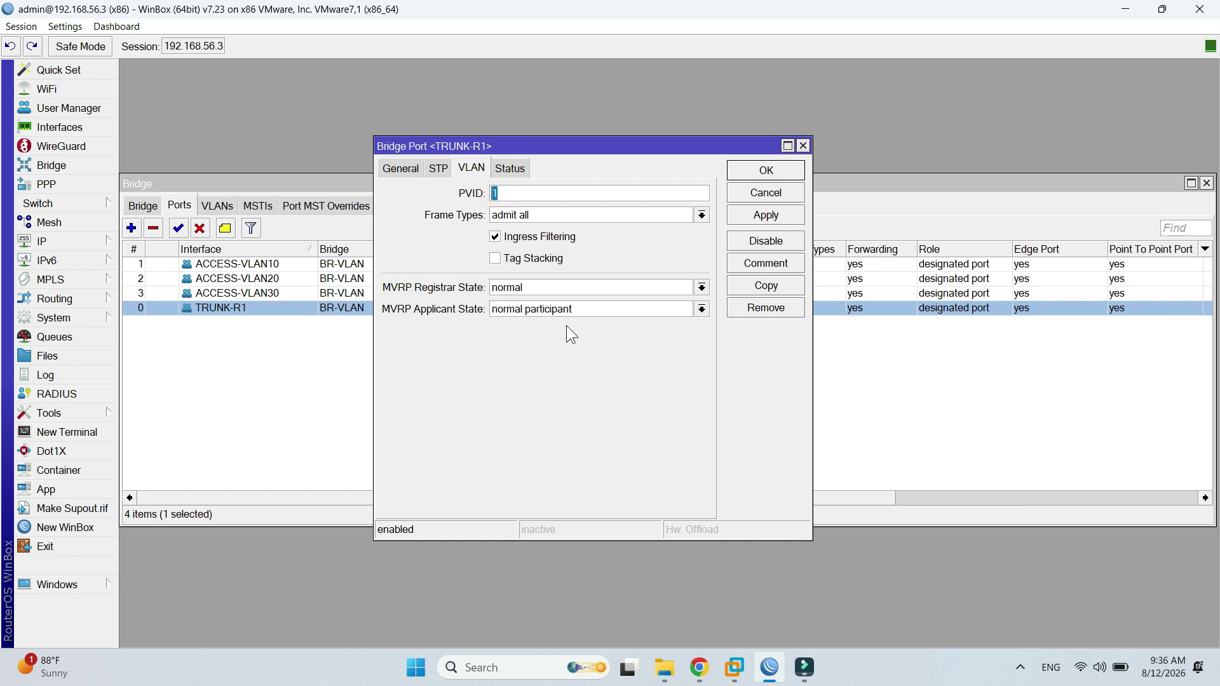
left_click(688, 214)
left_click(676, 239)
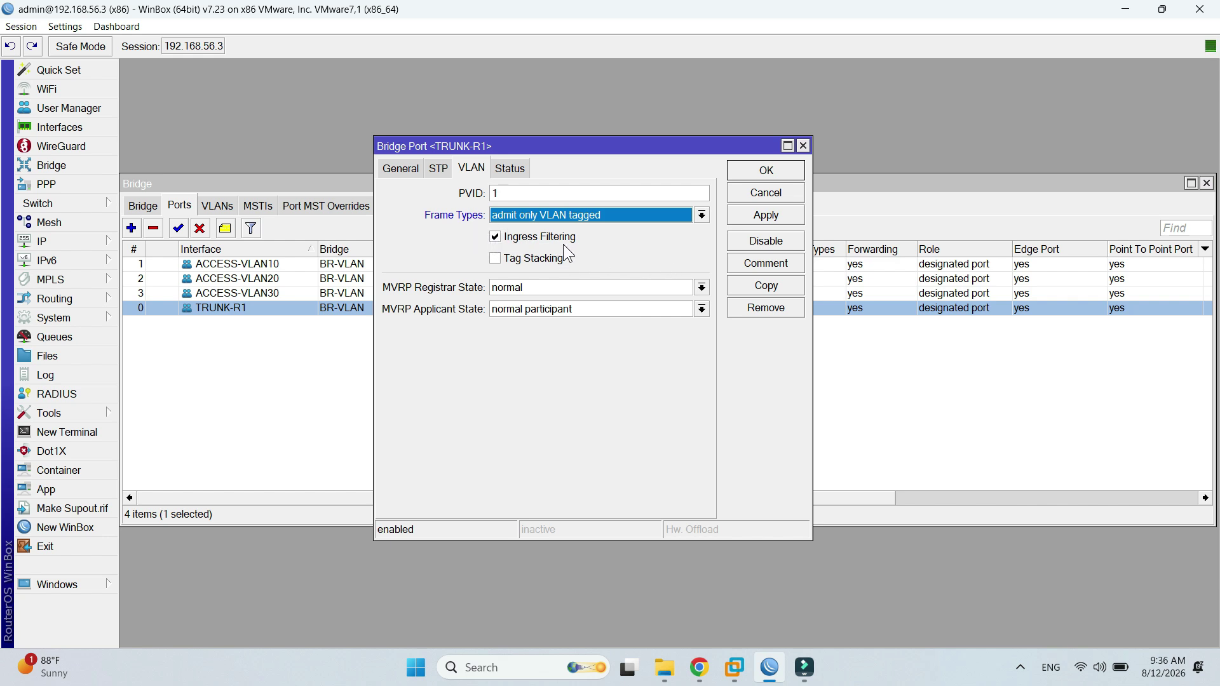
left_click(753, 217)
left_click(768, 169)
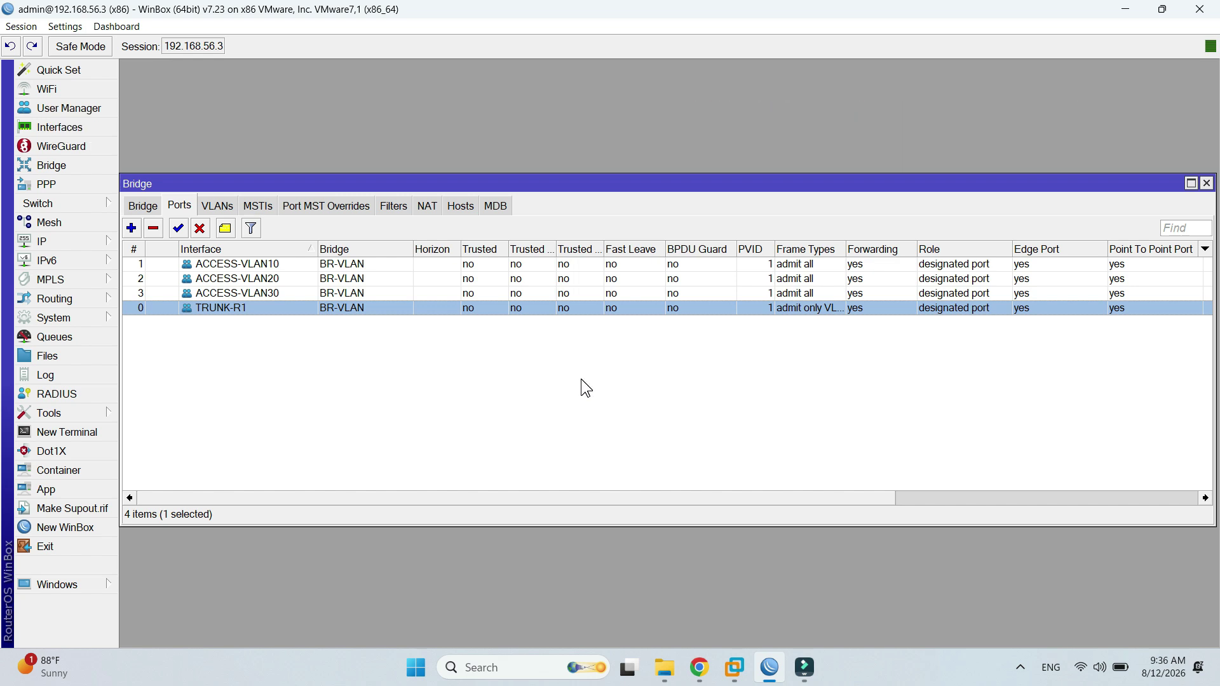
Configure the ACCESS-VLAN10 bridge port with PVID 10 and frame types "admit only untagged and priority tagged"
double_click(271, 263)
left_click(522, 194)
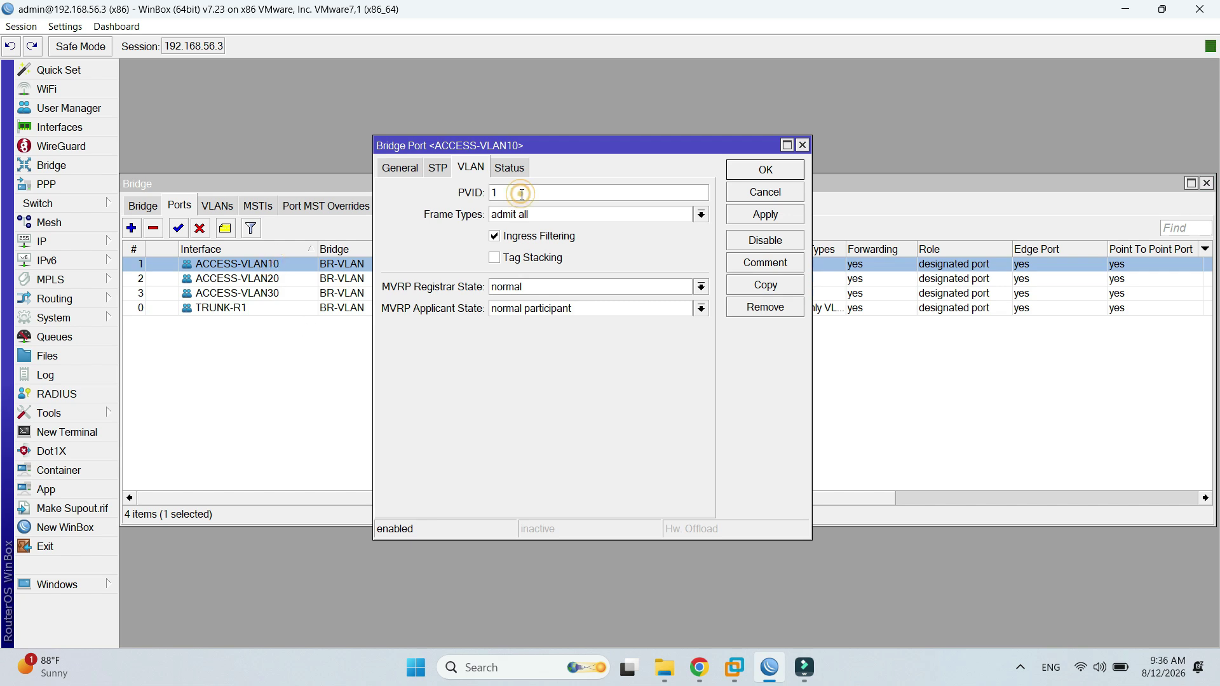
type("0")
left_click(700, 214)
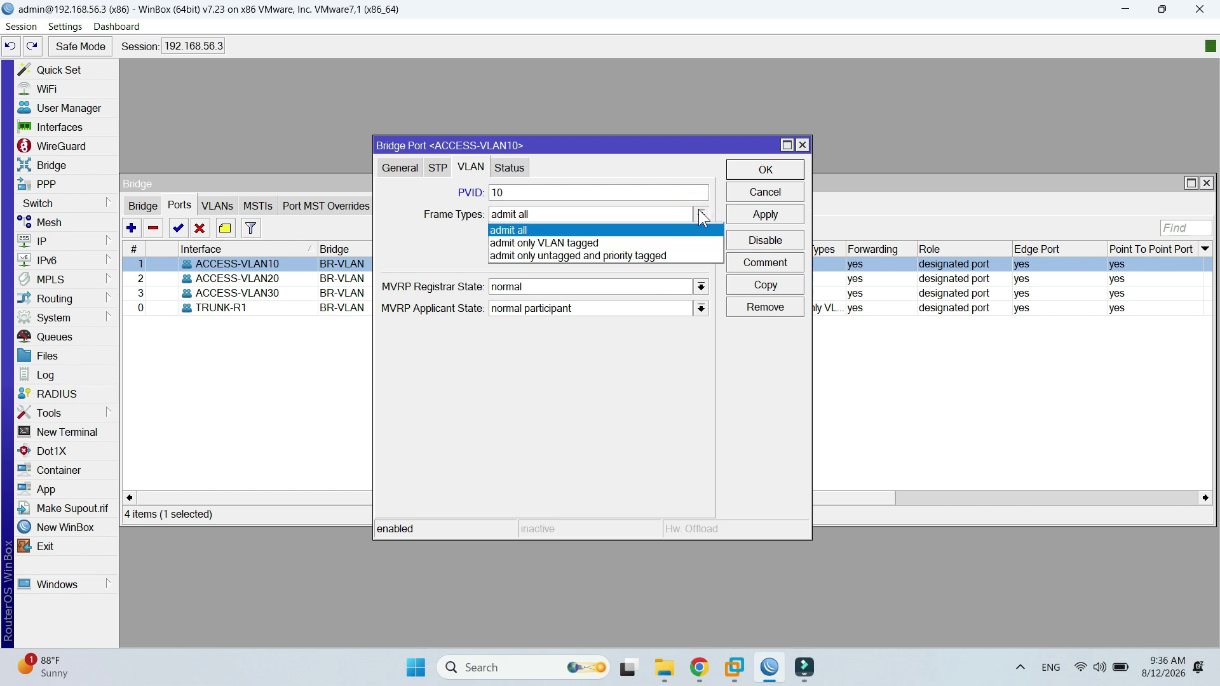
left_click(631, 255)
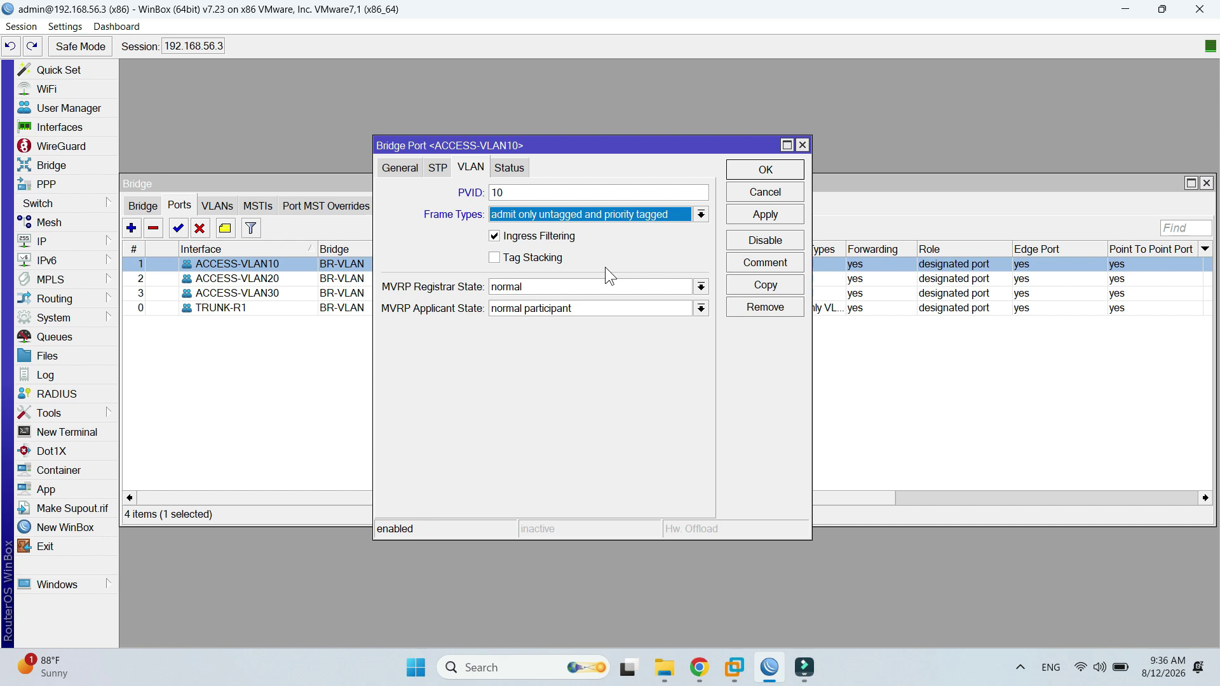
left_click(767, 168)
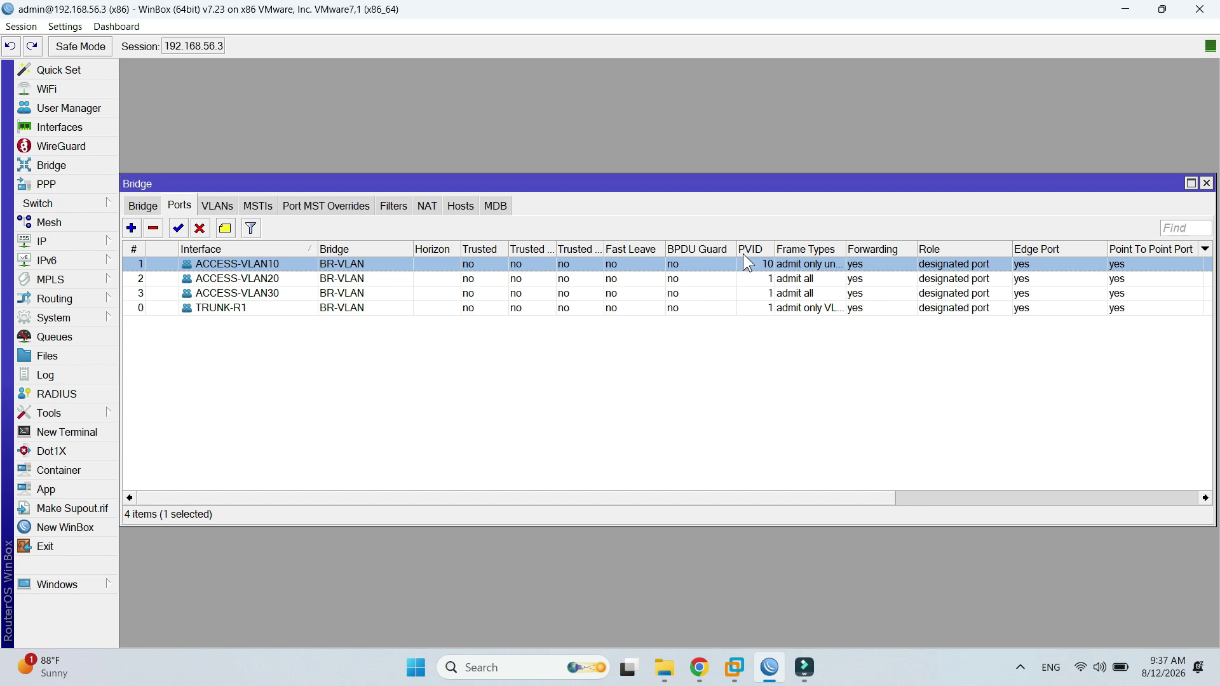
Configure the ACCESS-VLAN20 bridge port with PVID 20 and frame types "admit only untagged and priority tagged"
double_click(274, 278)
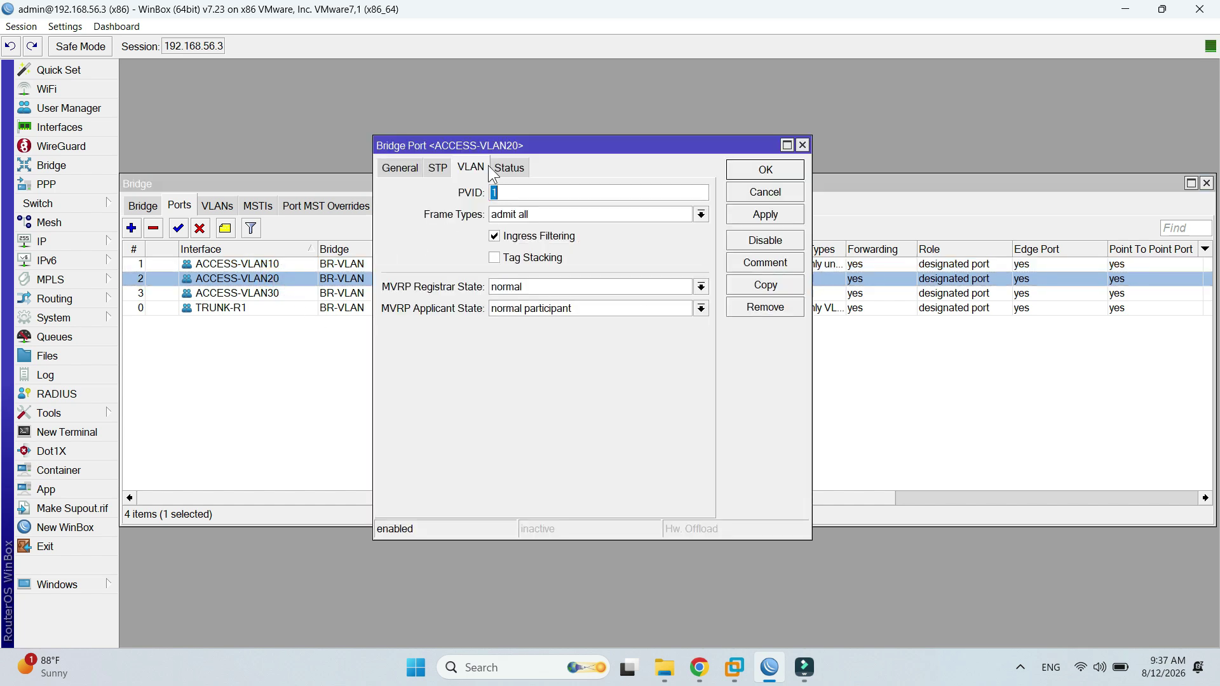
type("20")
left_click(612, 218)
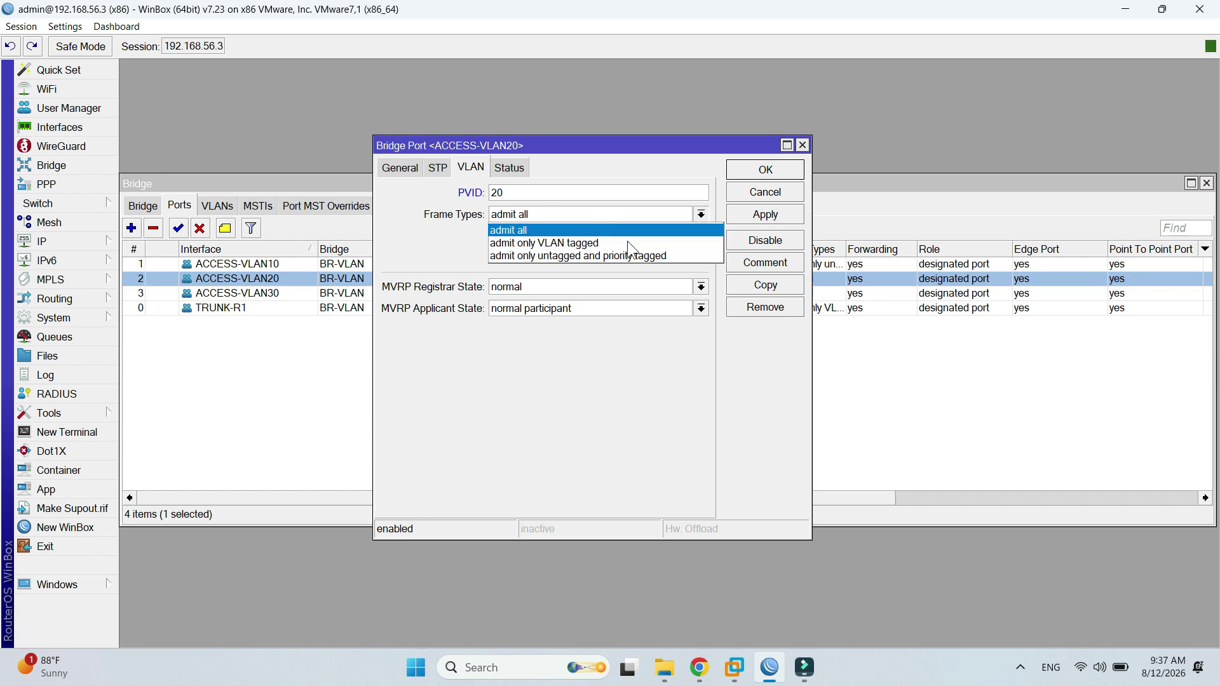
left_click(659, 256)
left_click(768, 219)
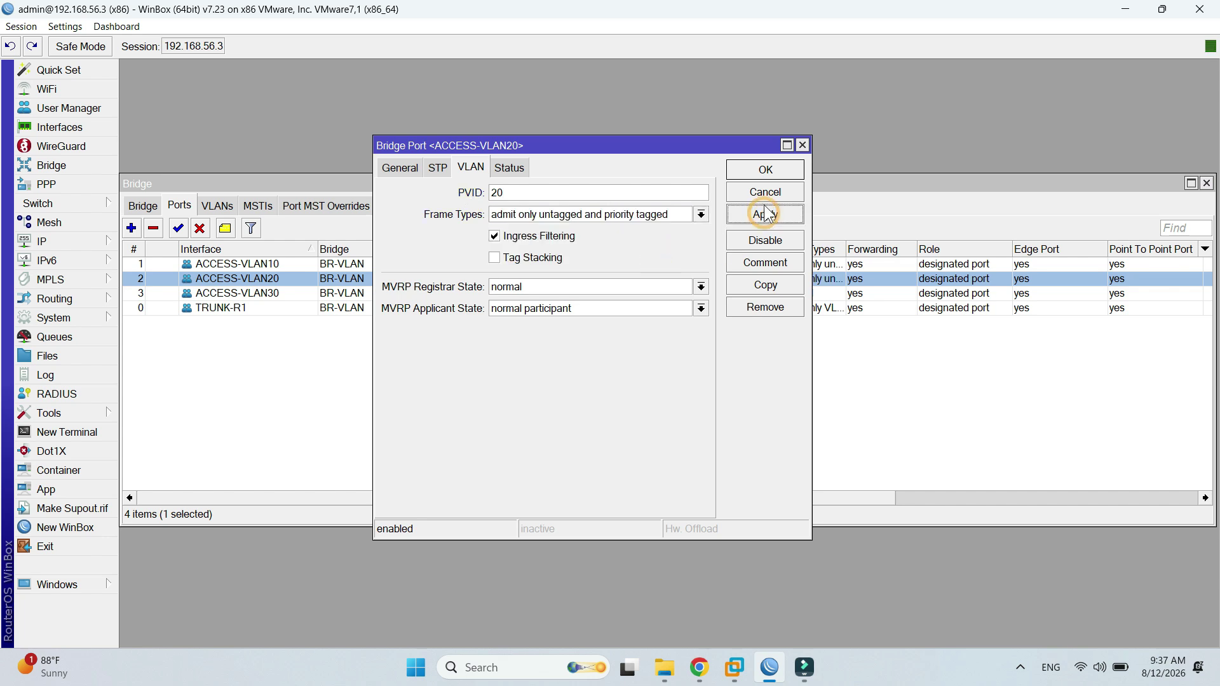
left_click(766, 170)
Configure the ACCESS-VLAN30 bridge port with PVID 30 and frame types "admit only untagged and priority tagged"
double_click(273, 294)
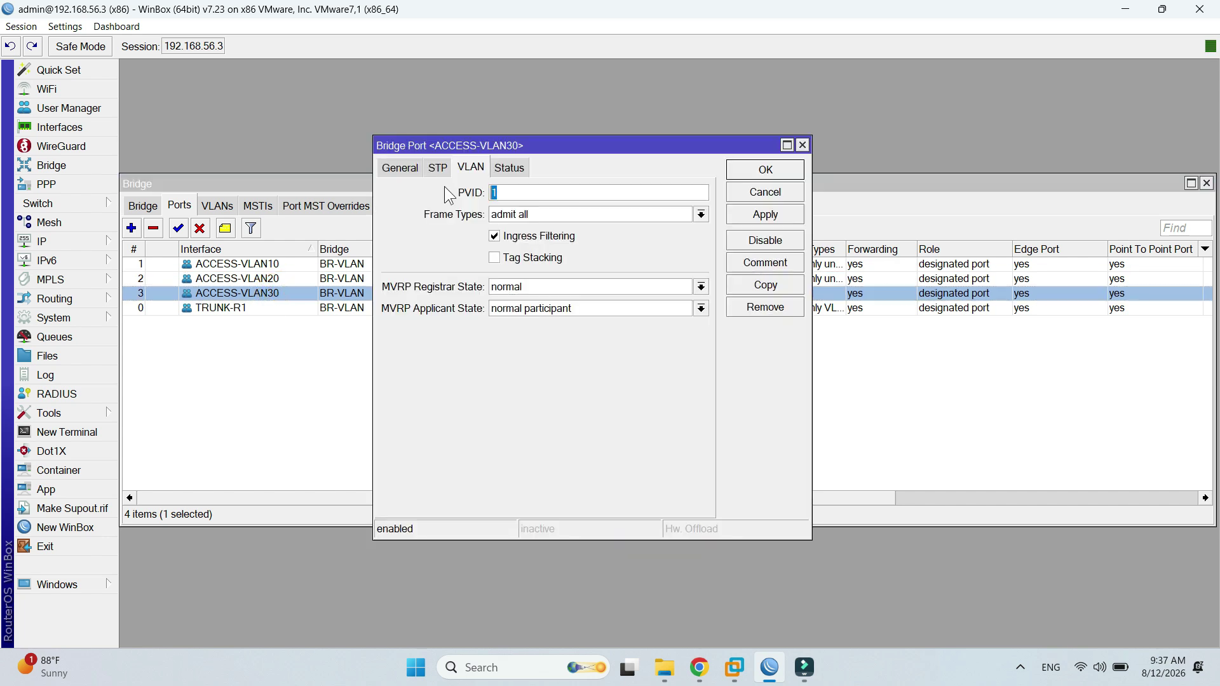
type("30")
left_click(568, 220)
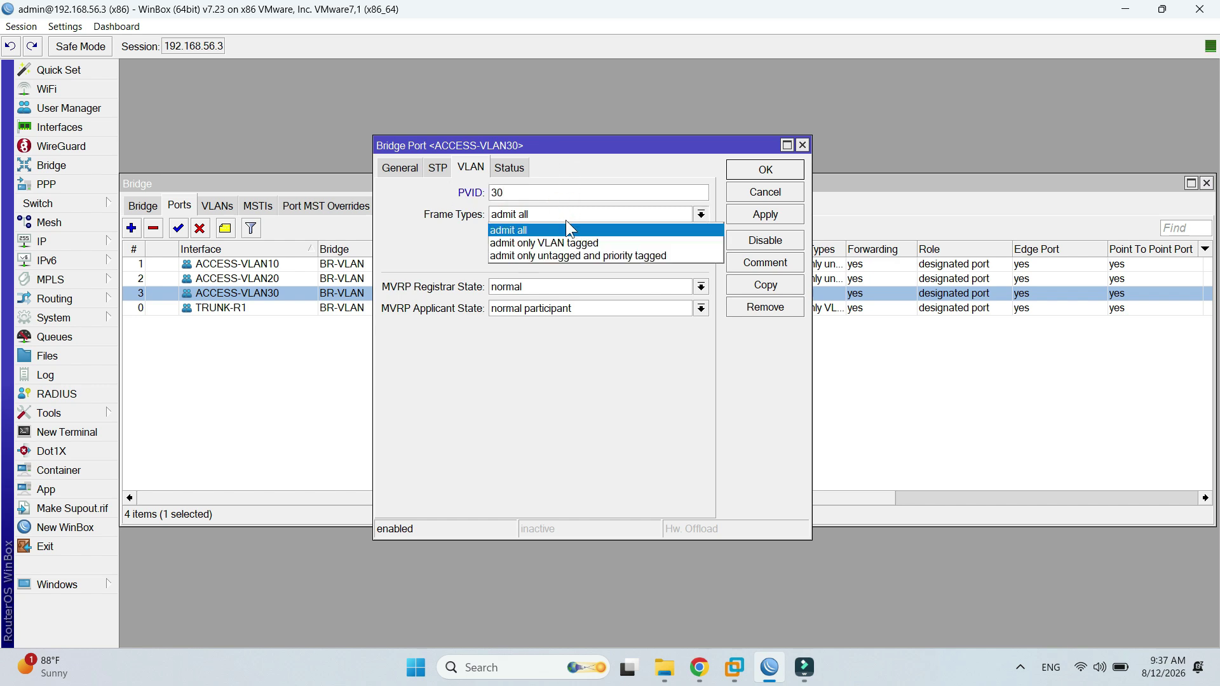
left_click(611, 256)
left_click(742, 212)
left_click(762, 168)
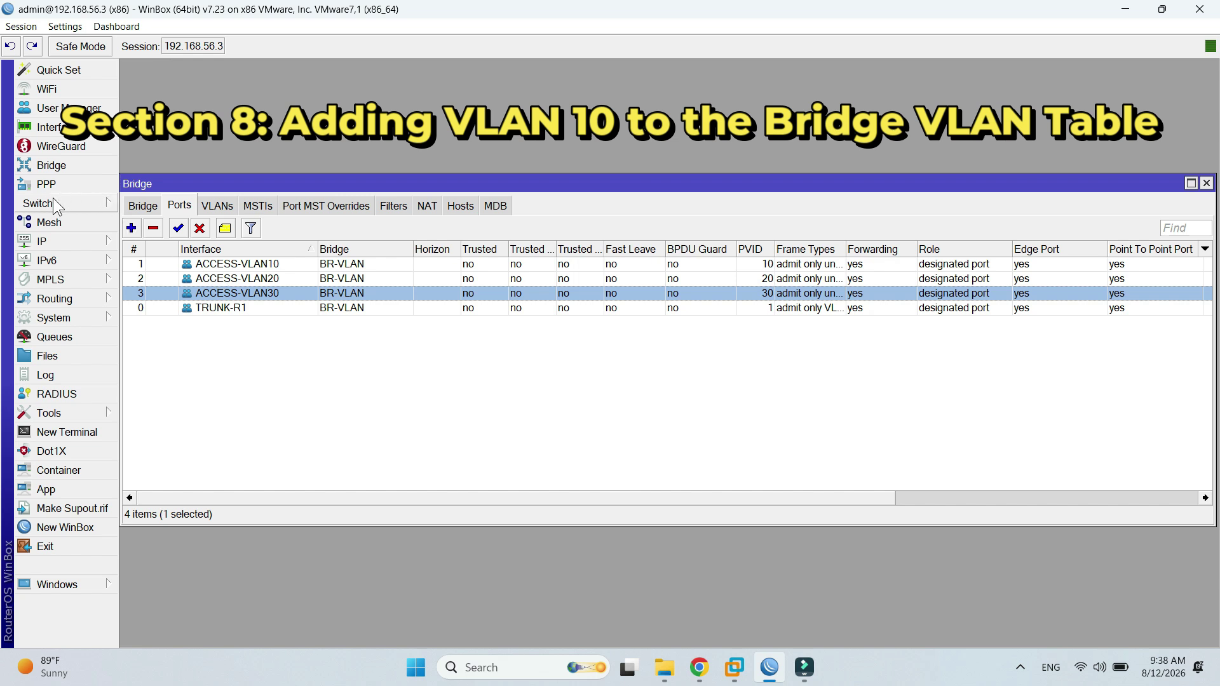
Create a bridge VLAN entry on BR-VLAN with VLAN ID 10 and TRUNK-R1 as the tagged interface
left_click(218, 205)
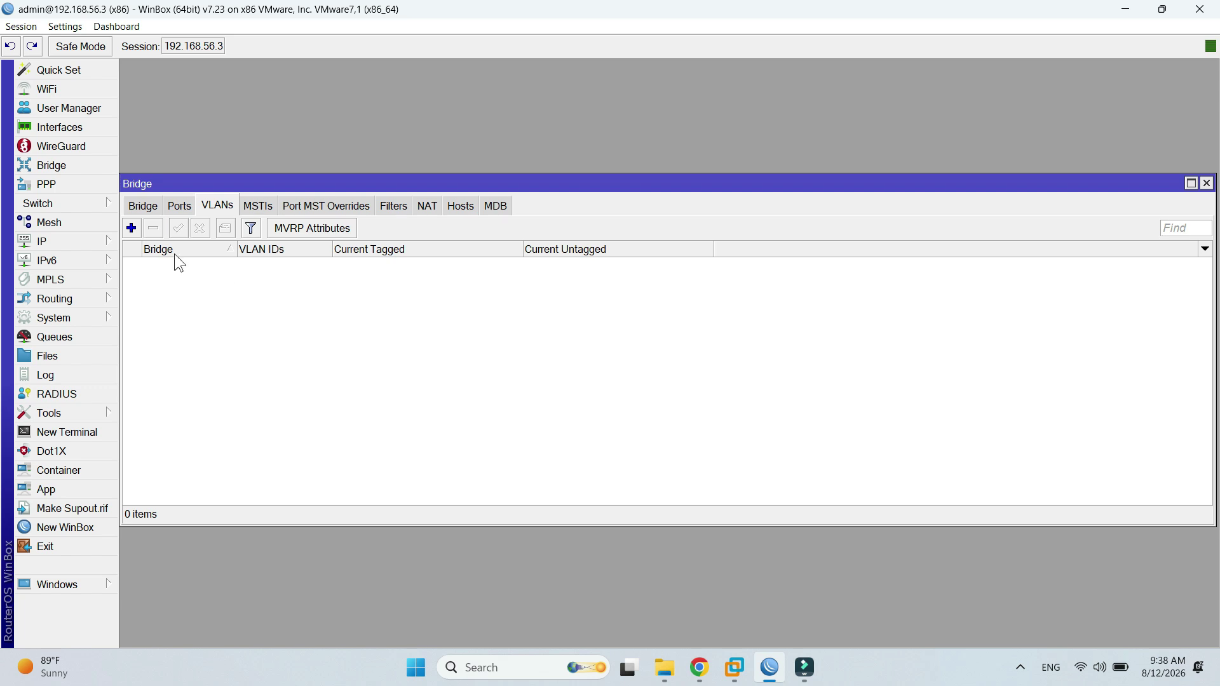
left_click(131, 227)
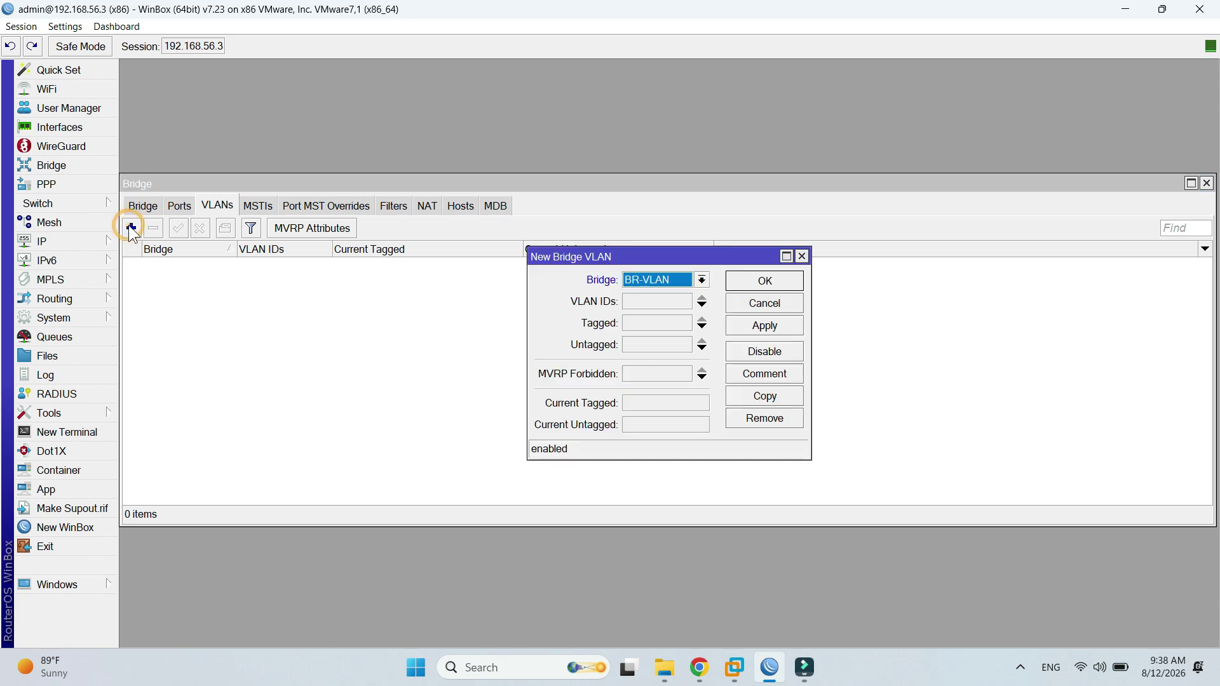
left_click(702, 280)
left_click(666, 292)
left_click(661, 301)
type("1")
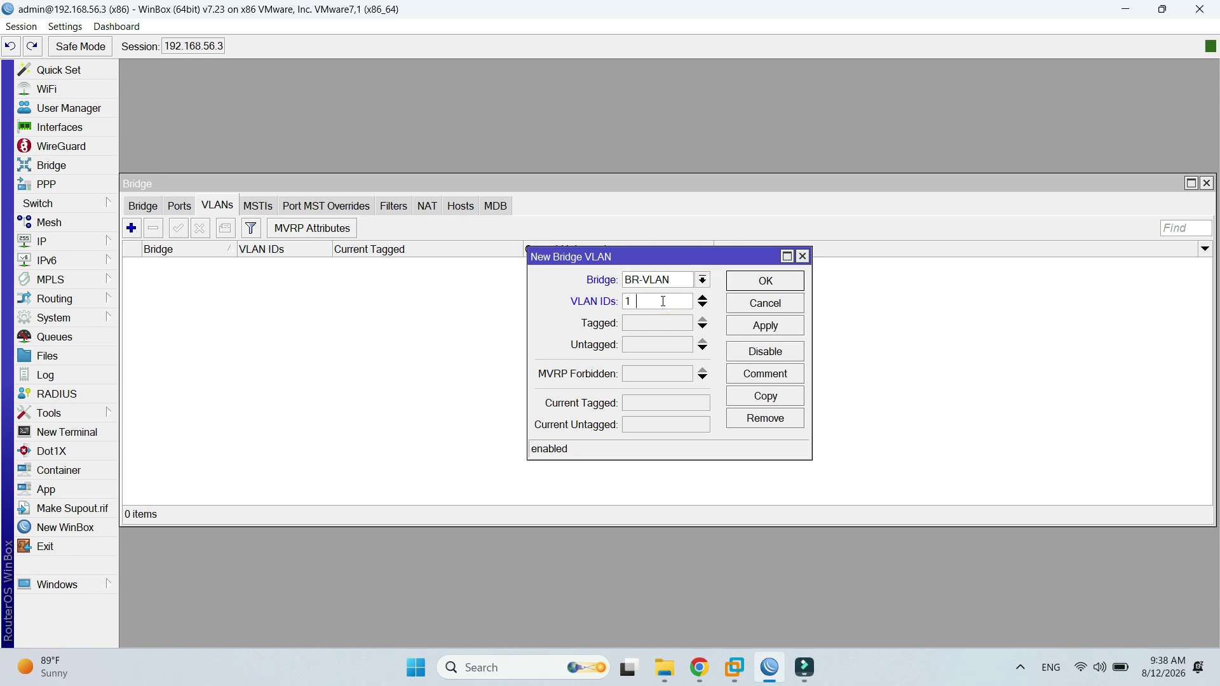
type("0")
left_click(672, 324)
left_click(740, 323)
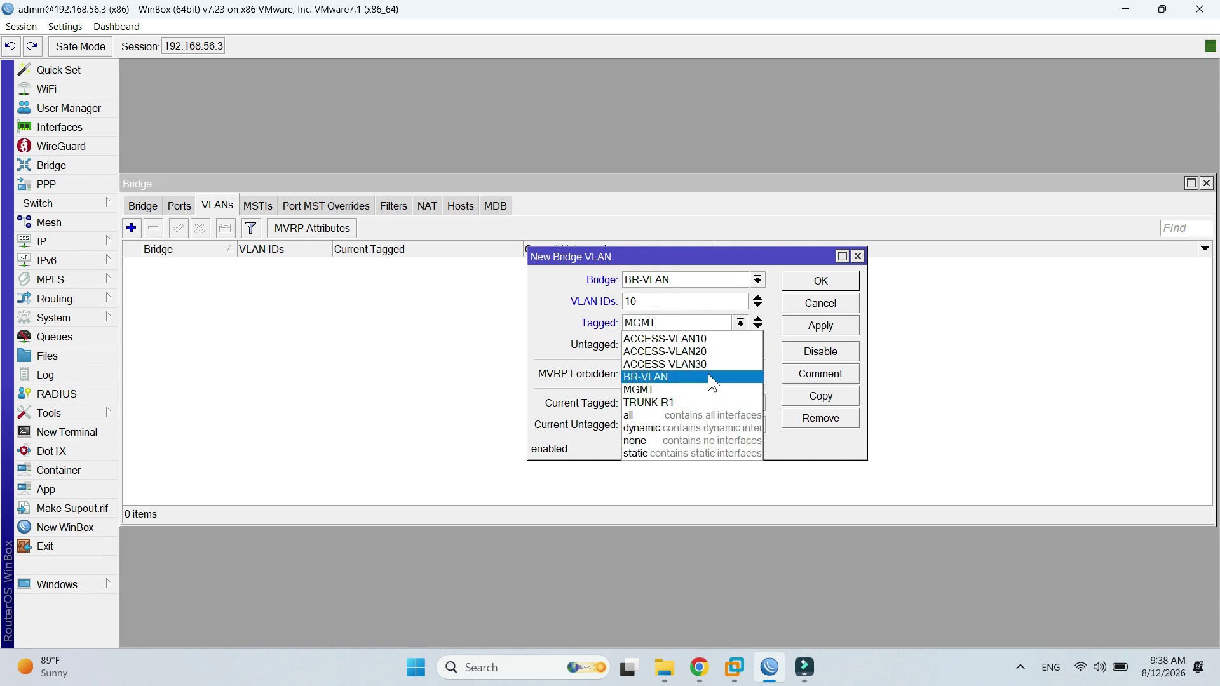
left_click(700, 399)
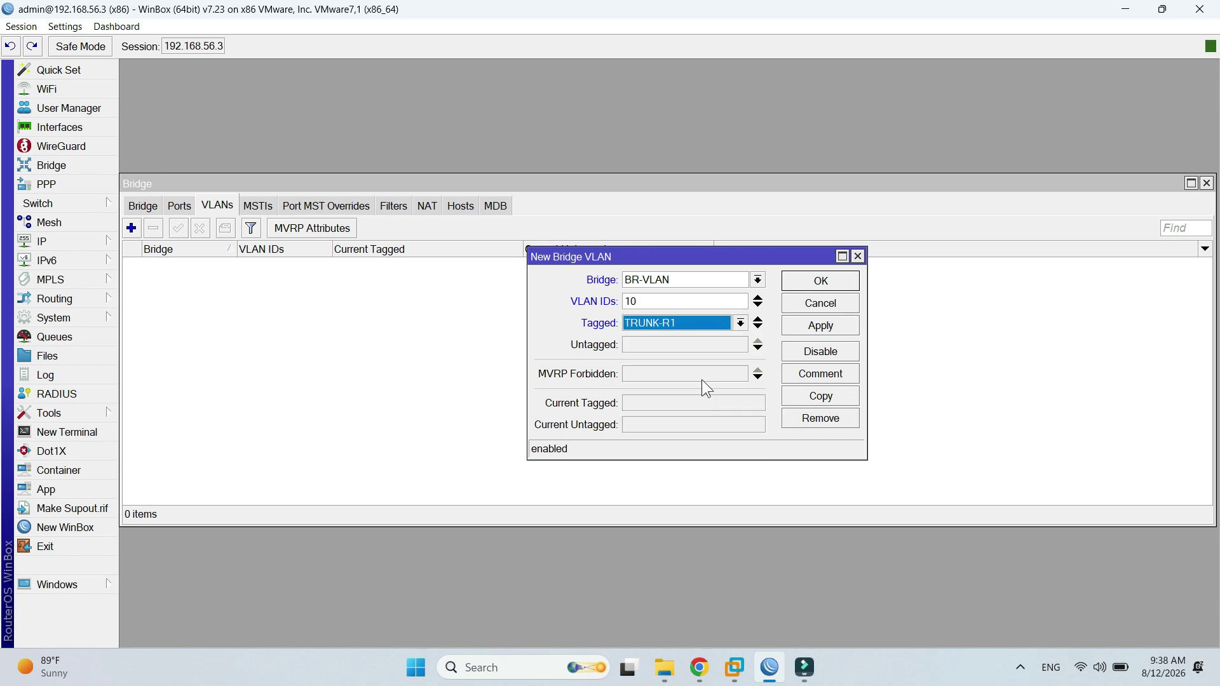
Set ACCESS-VLAN10 as the untagged interface of the VLAN 10 entry and save it
left_click(731, 345)
left_click(741, 345)
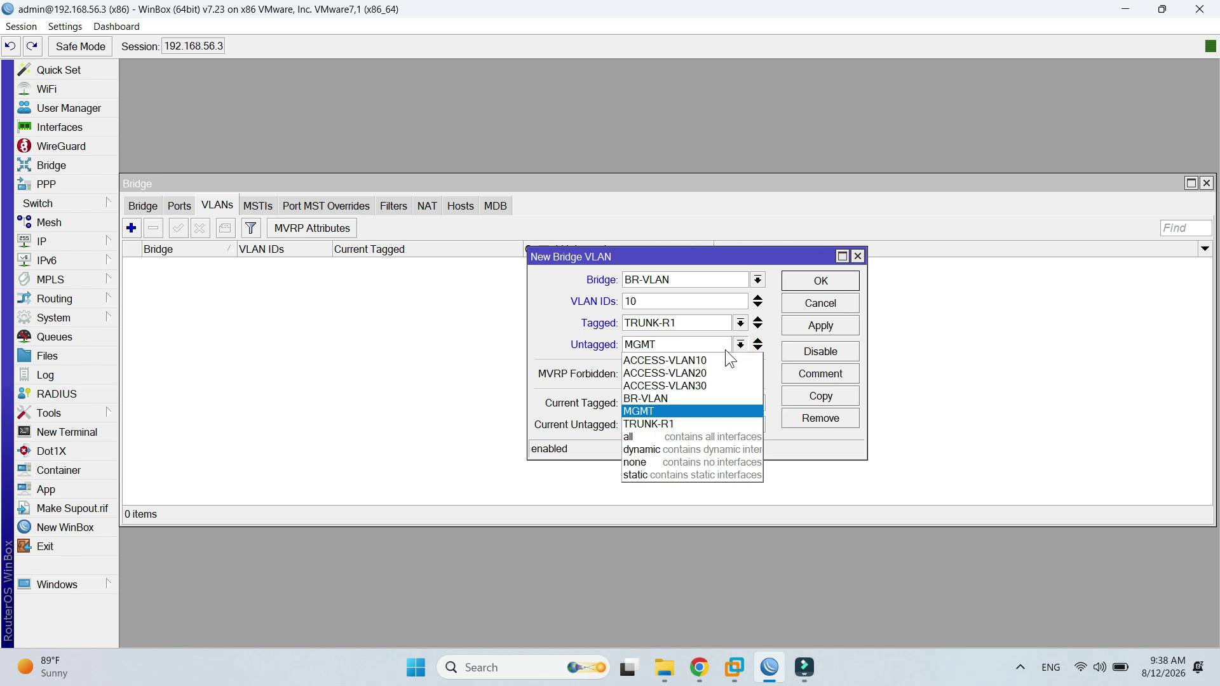
left_click(715, 360)
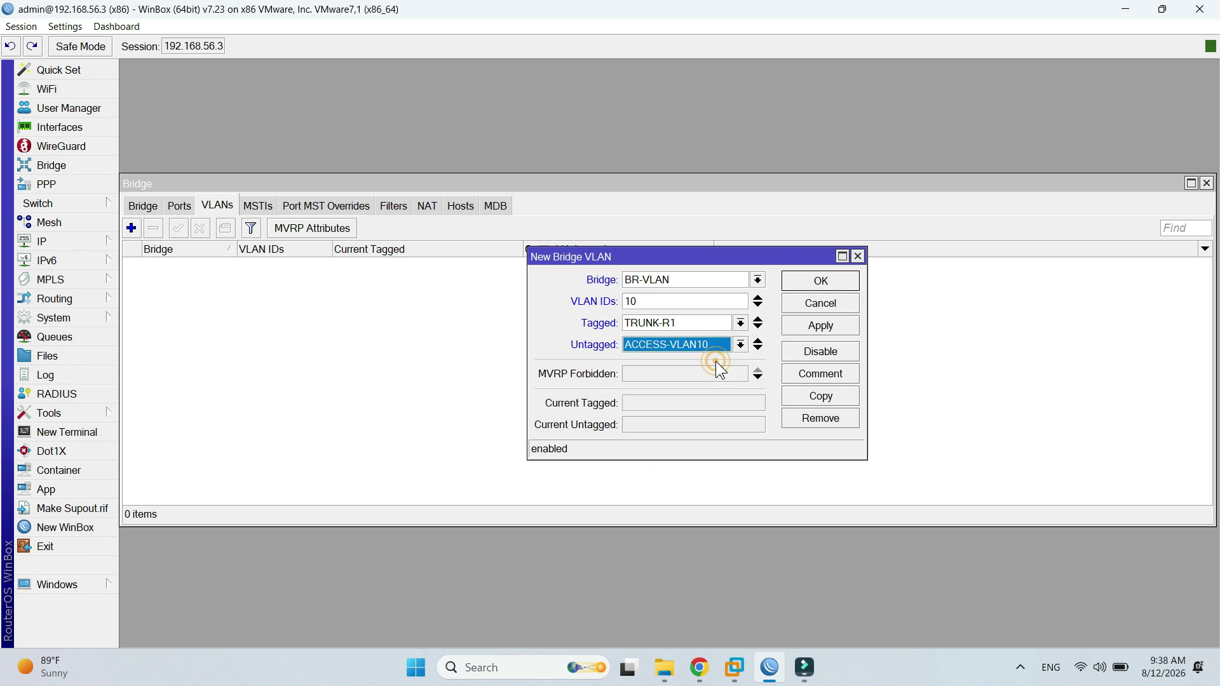
left_click(826, 280)
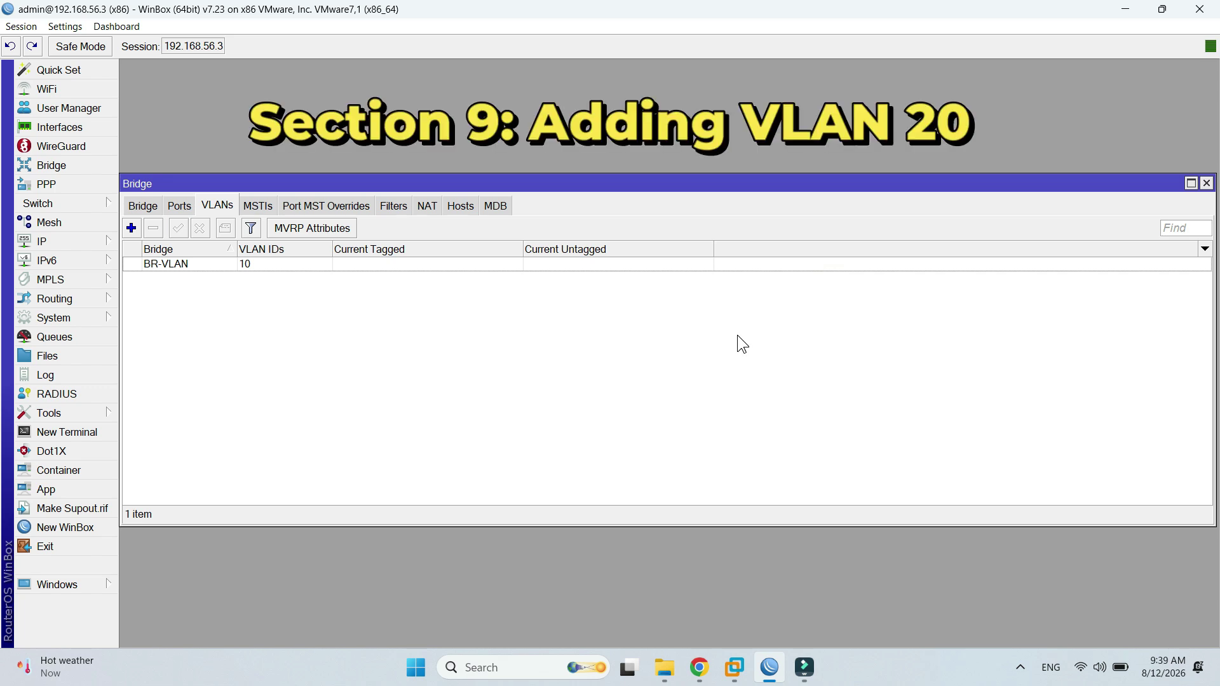
Start a new bridge VLAN entry on BR-VLAN with VLAN ID 20 and TRUNK-R1 as the tagged interface
left_click(131, 228)
left_click(661, 298)
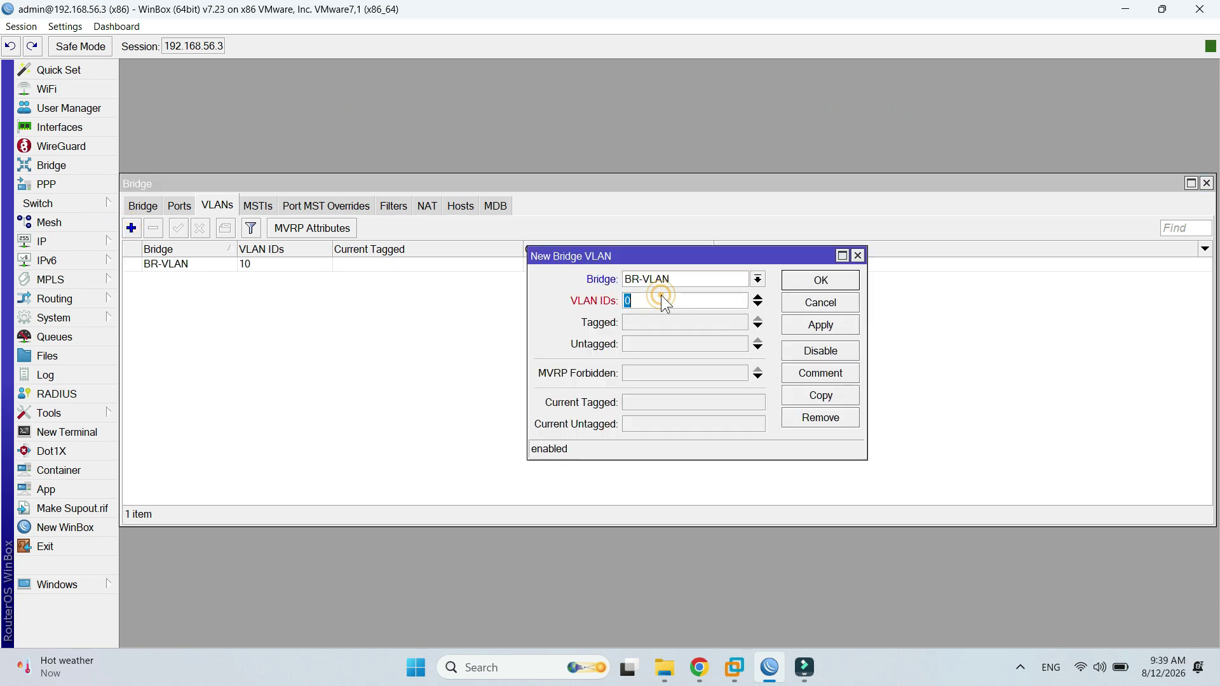
left_click(758, 327)
left_click(740, 322)
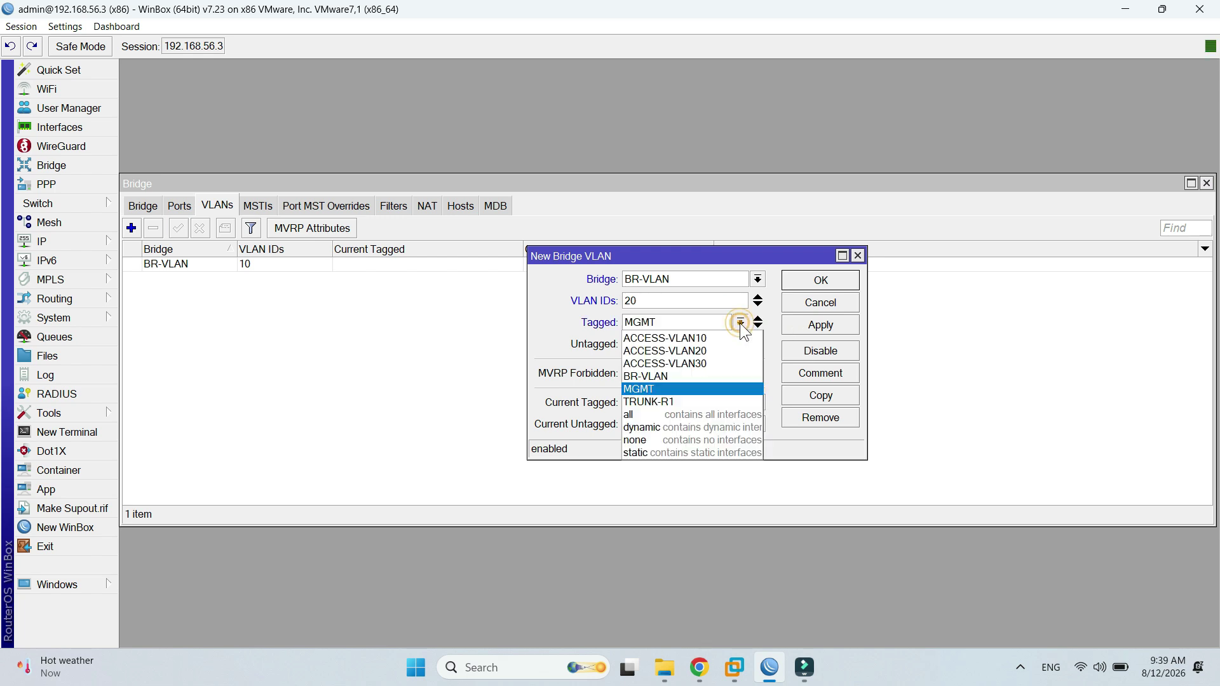
left_click(721, 393)
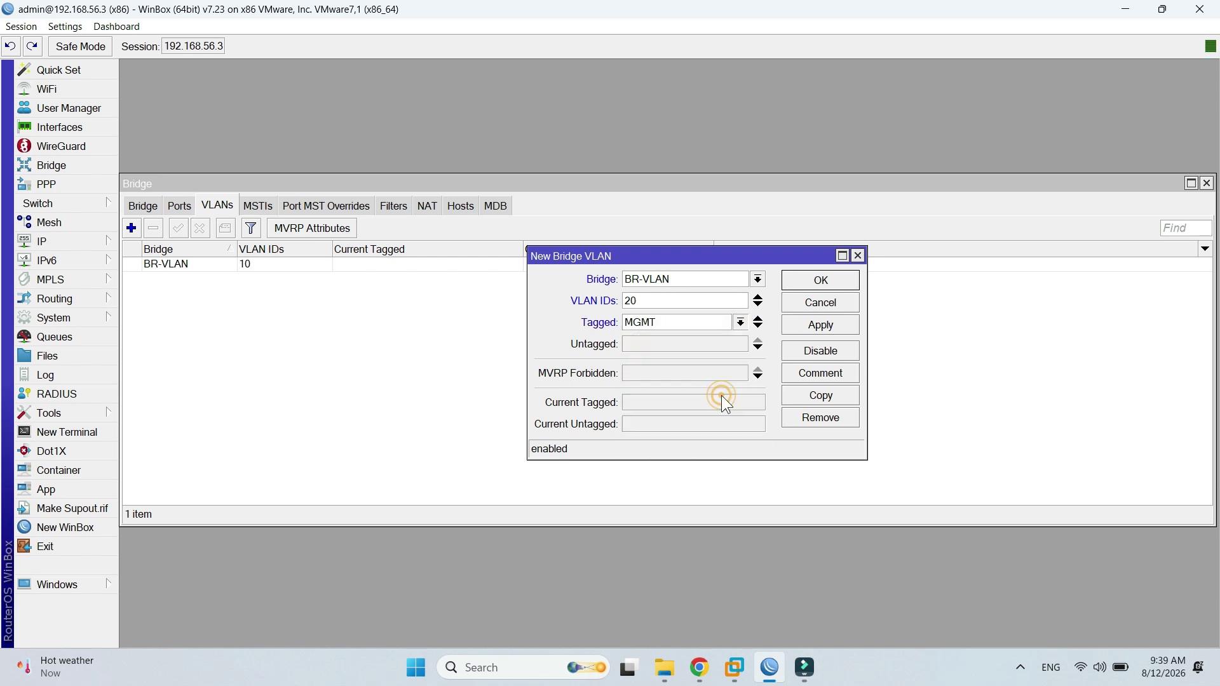
Set ACCESS-VLAN20 as the untagged interface of the VLAN 20 entry and save it
left_click(692, 351)
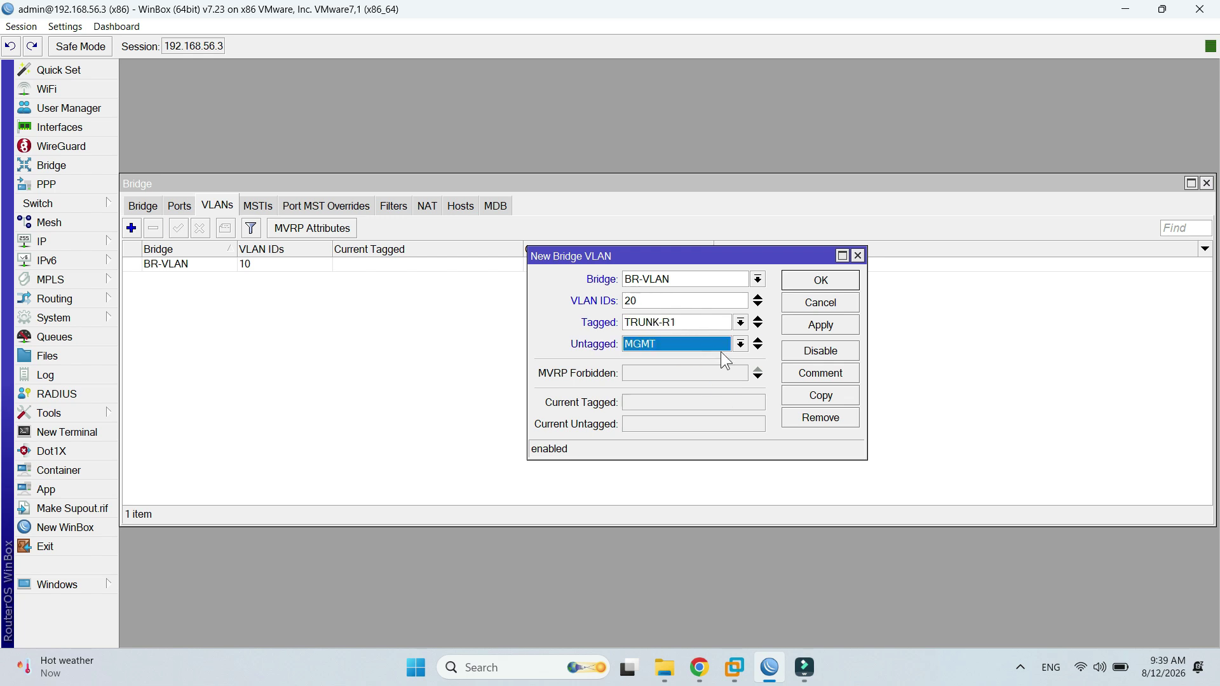
left_click(739, 343)
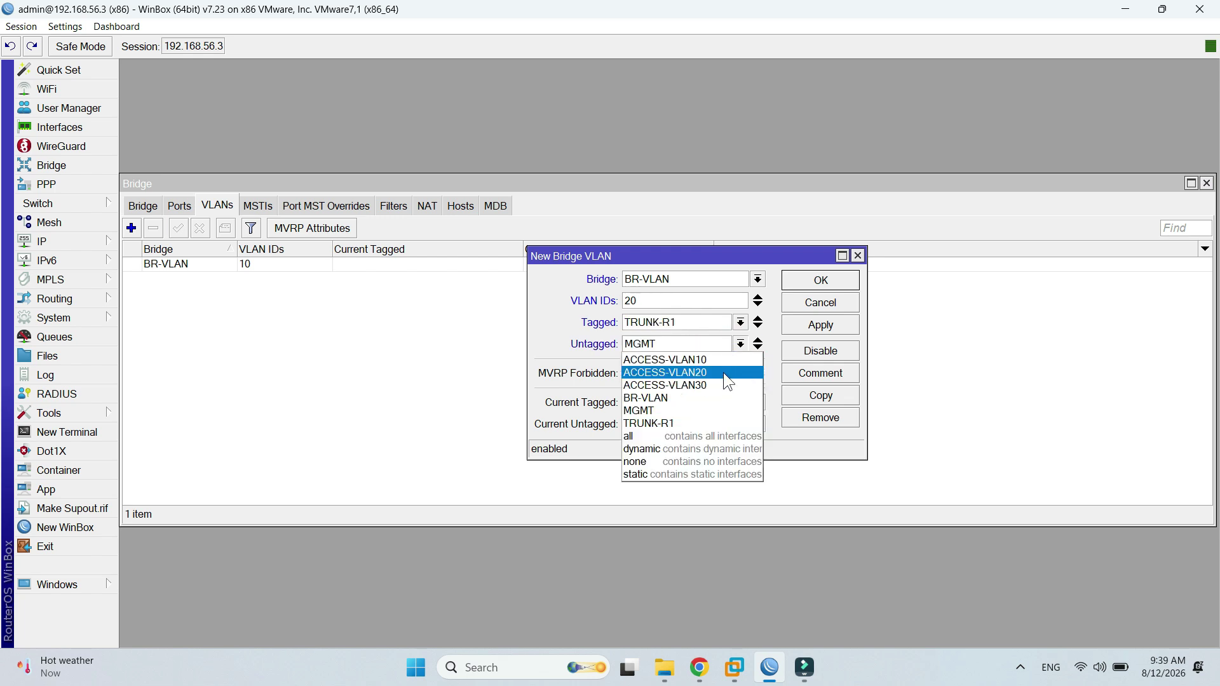
left_click(723, 372)
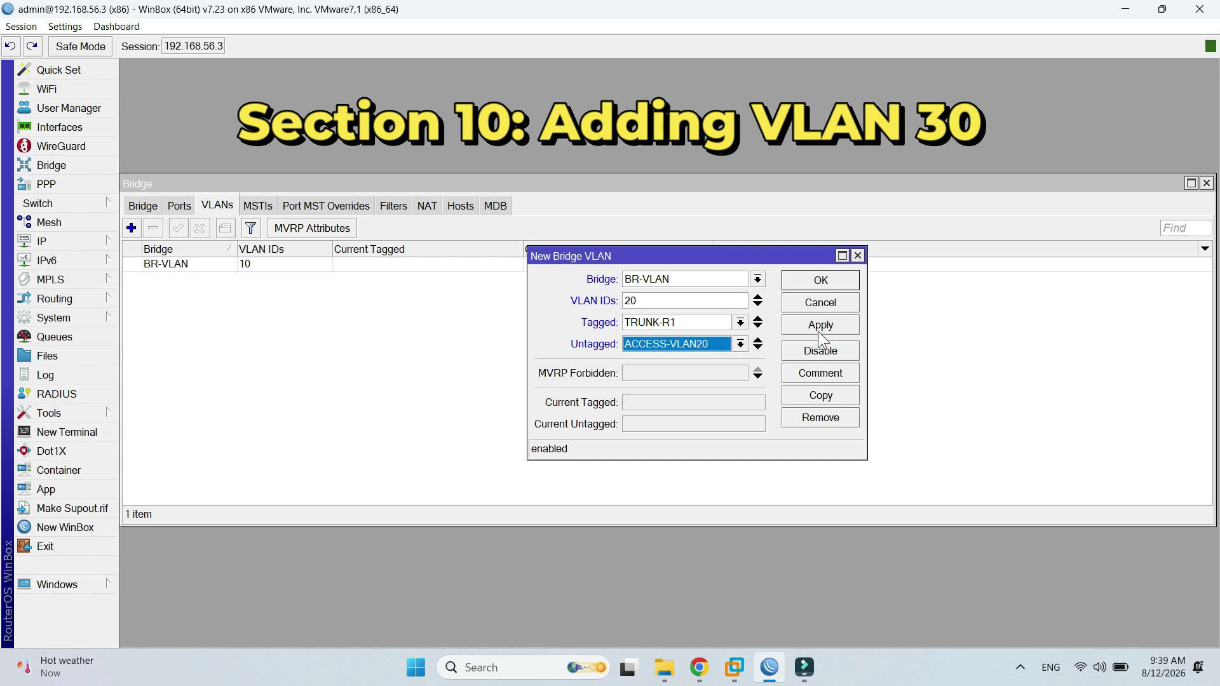
left_click(818, 328)
left_click(821, 280)
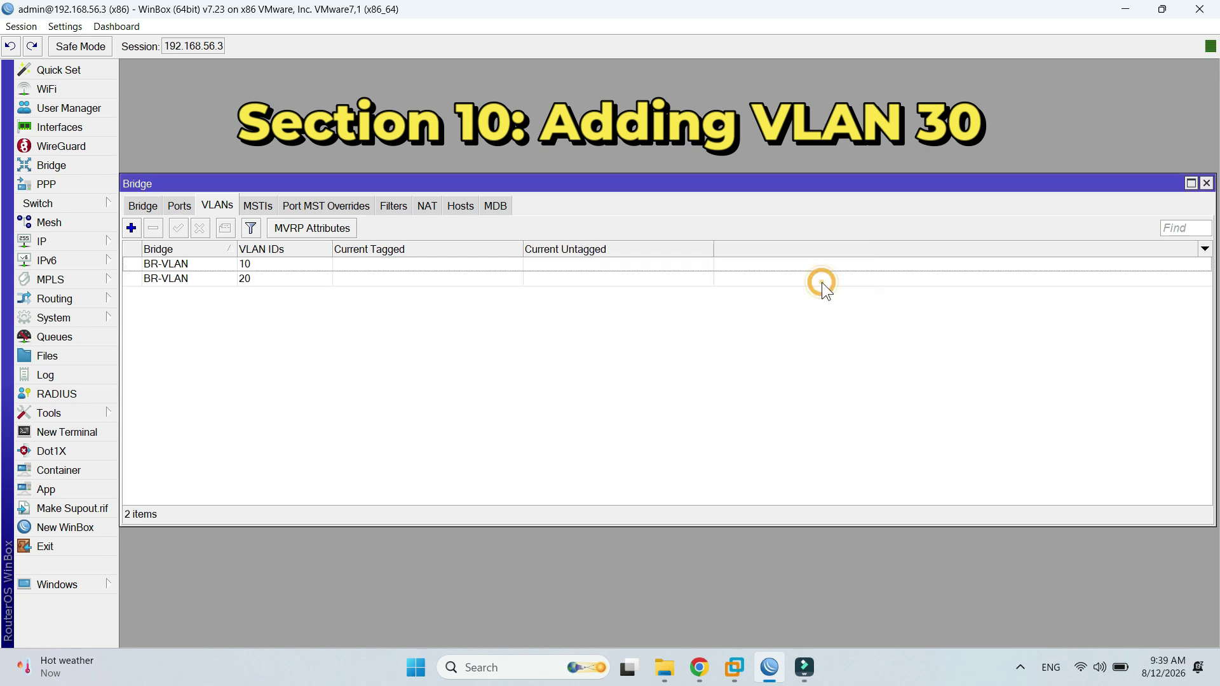
Start a new bridge VLAN entry on BR-VLAN with VLAN ID 30 and TRUNK-R1 as the tagged interface
left_click(132, 228)
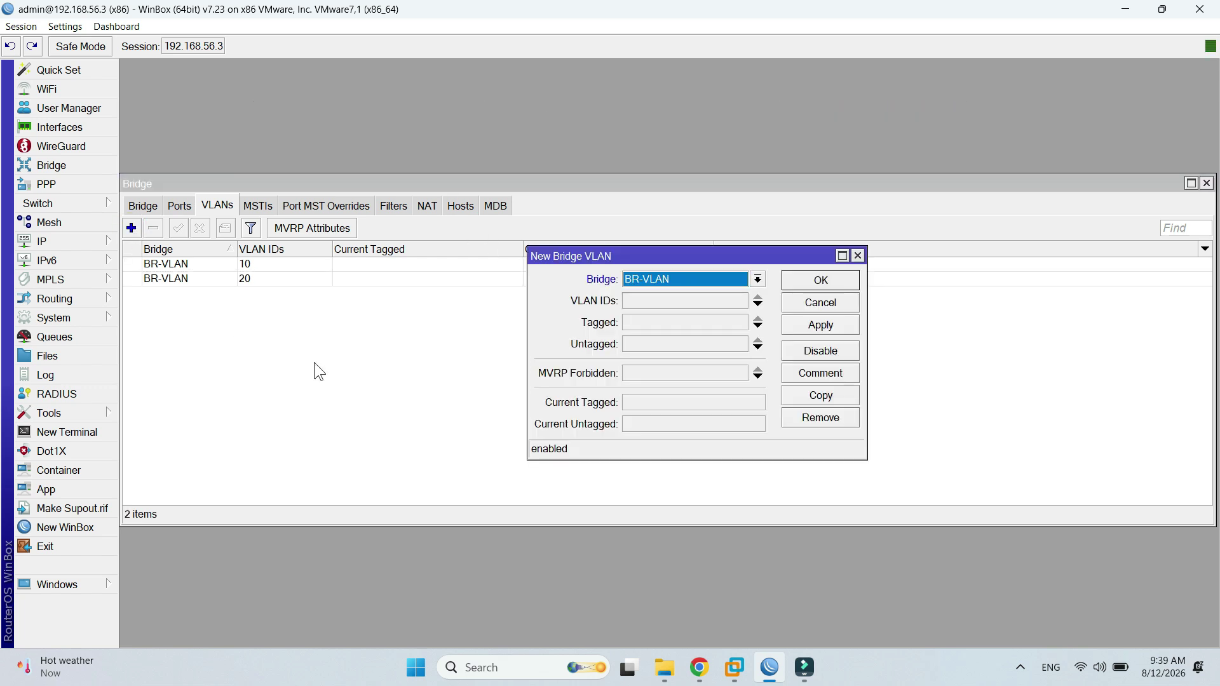
left_click(729, 279)
left_click(712, 298)
left_click(711, 301)
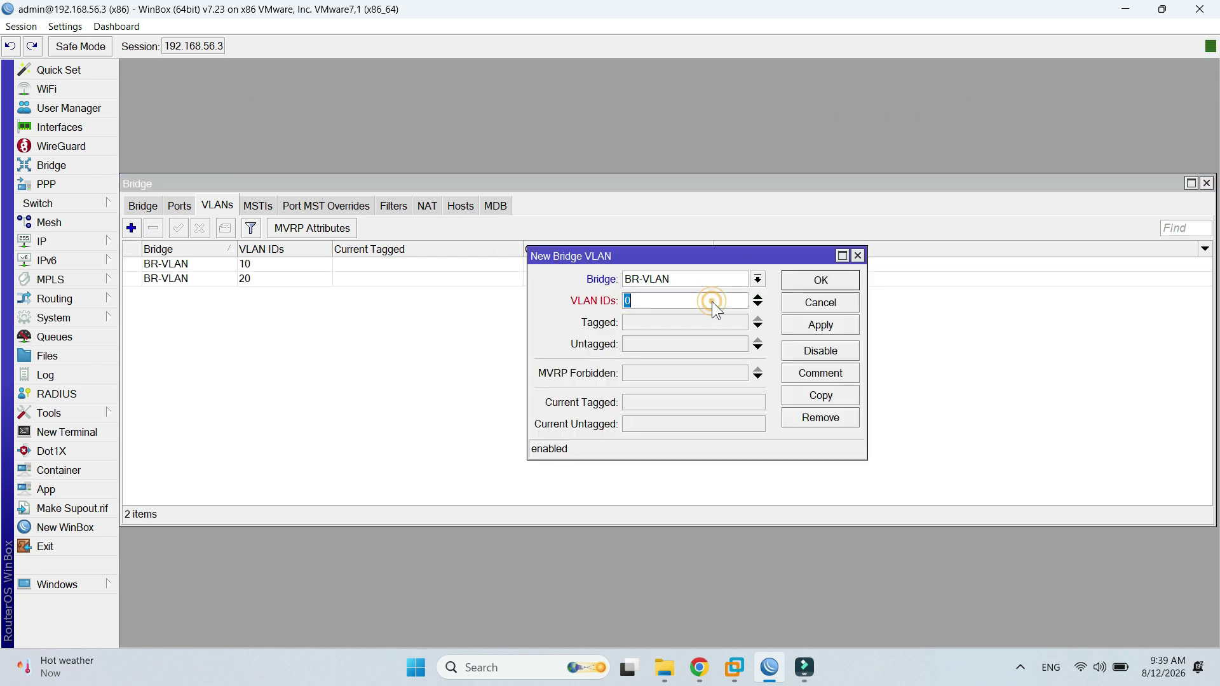
type("30")
left_click(722, 323)
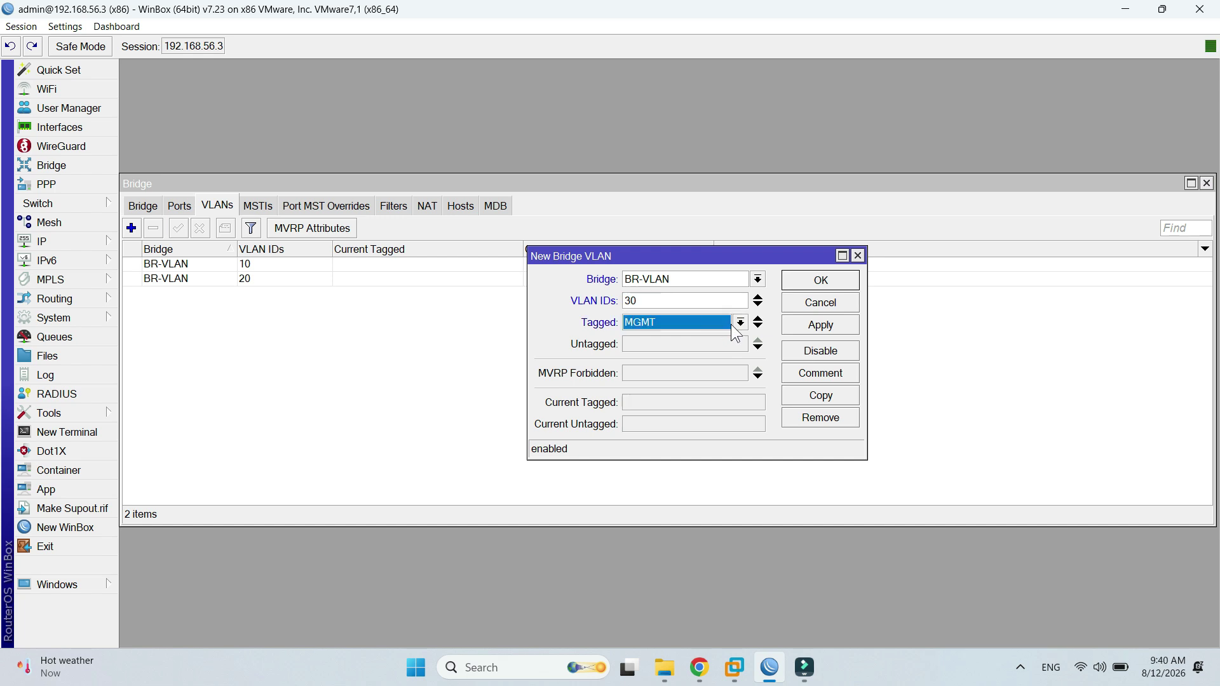
left_click(738, 323)
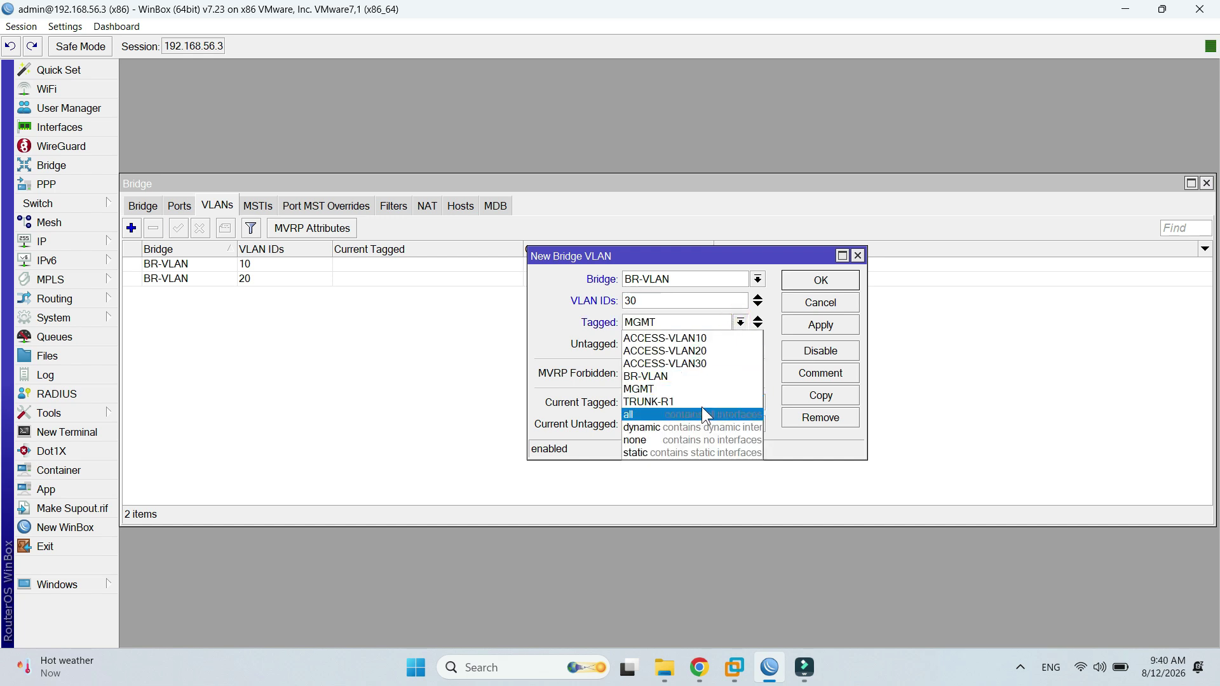
left_click(704, 401)
Set ACCESS-VLAN30 as the untagged interface of the VLAN 30 entry and save it
left_click(729, 345)
left_click(740, 344)
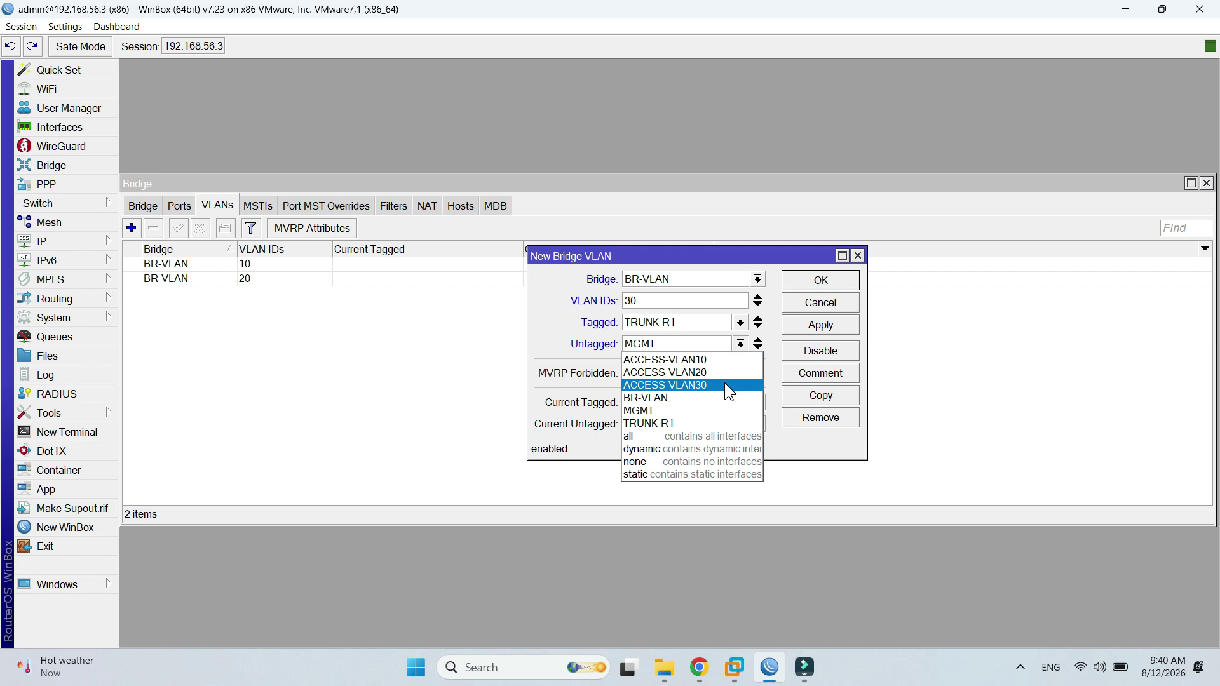
left_click(724, 385)
left_click(821, 325)
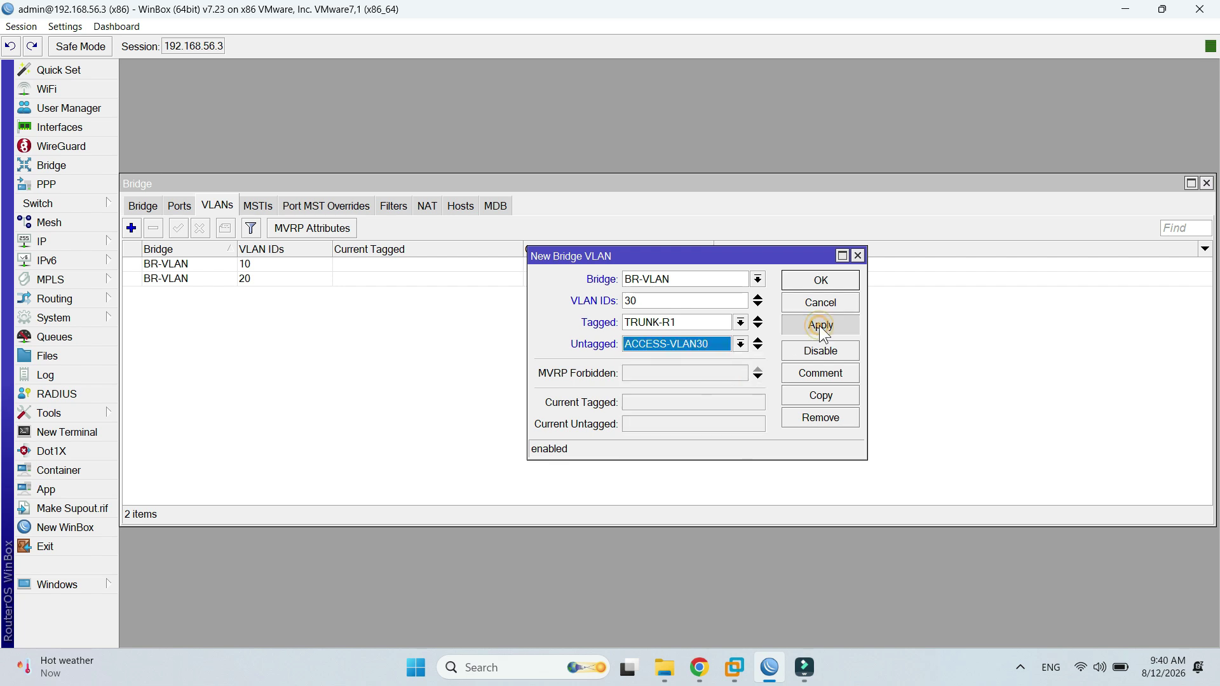
left_click(820, 281)
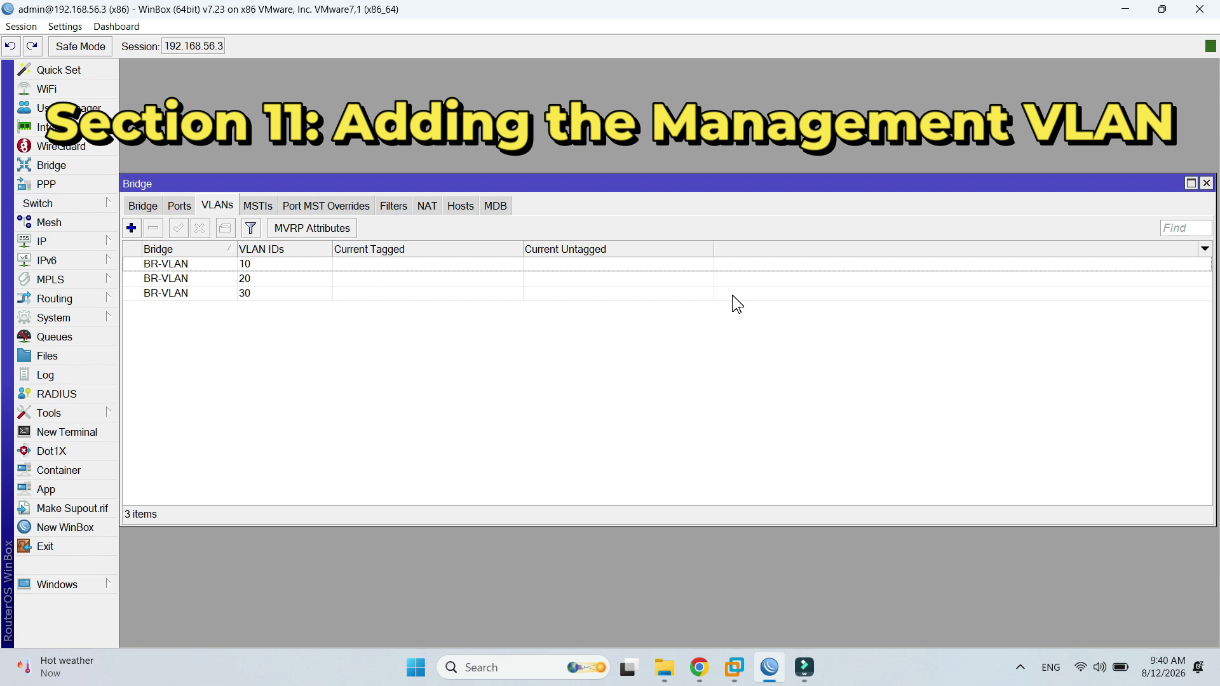
Start a new bridge VLAN entry on BR-VLAN with VLAN ID 99 and the BR-VLAN bridge itself as a tagged interface
left_click(132, 228)
left_click_drag(668, 251, 539, 241)
left_click(536, 278)
type("0")
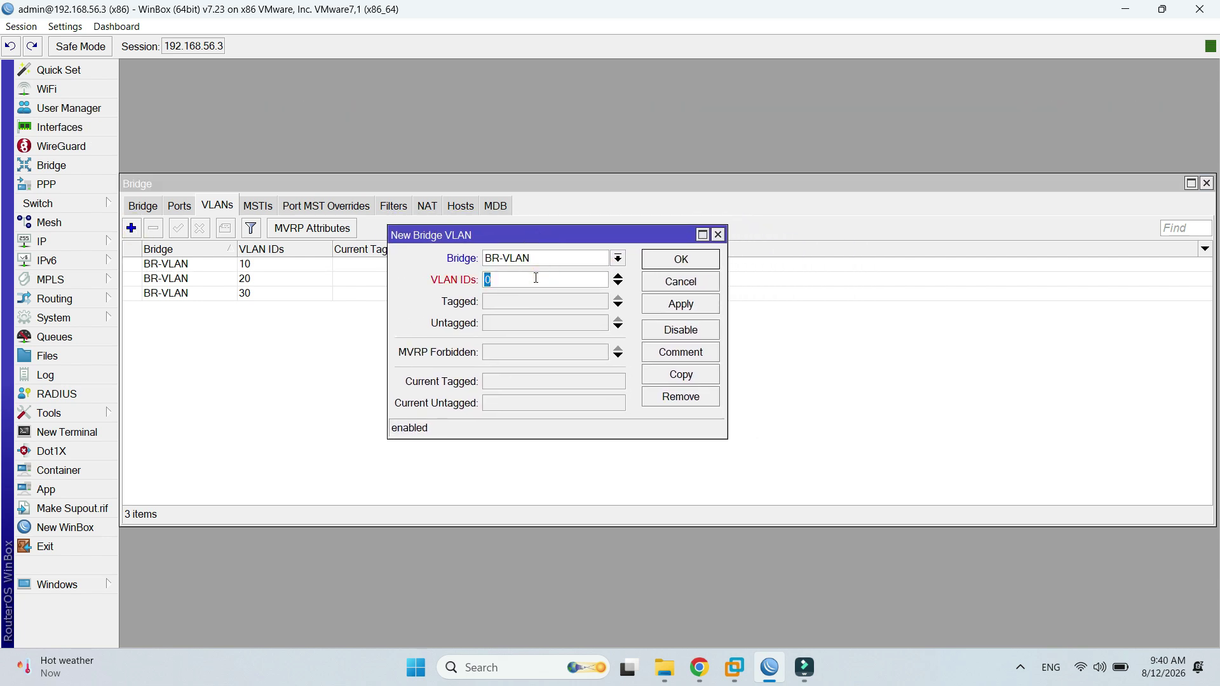
type("99")
left_click(569, 303)
left_click(601, 301)
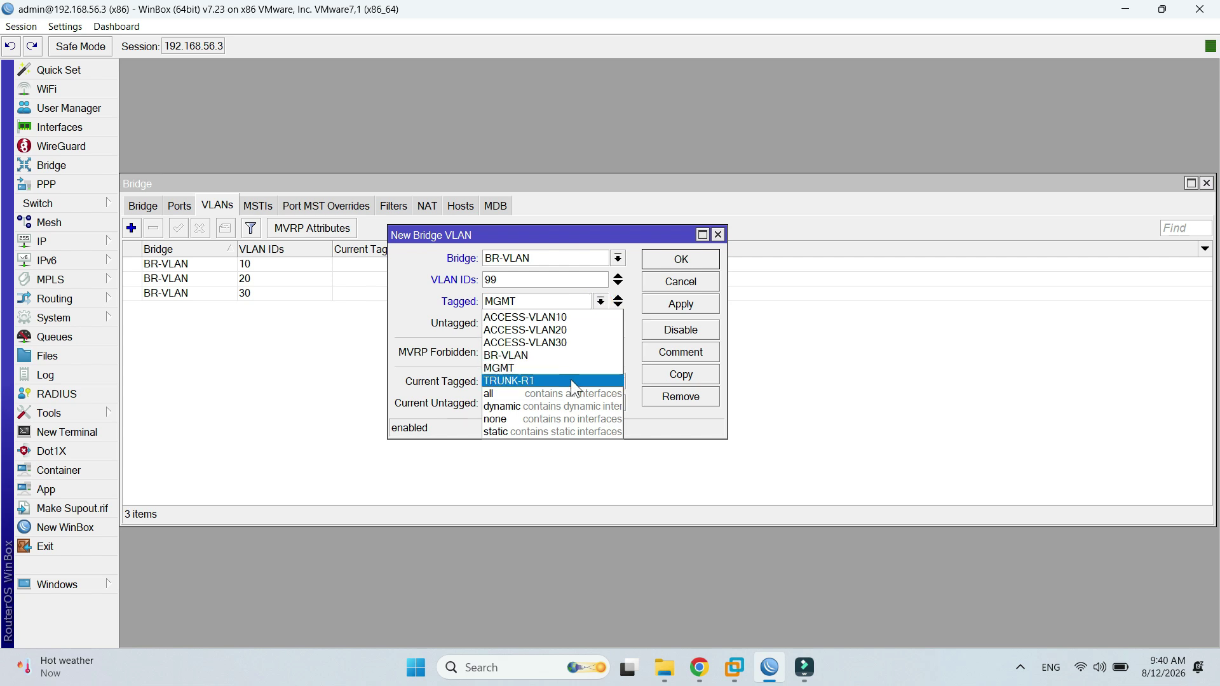
left_click(565, 353)
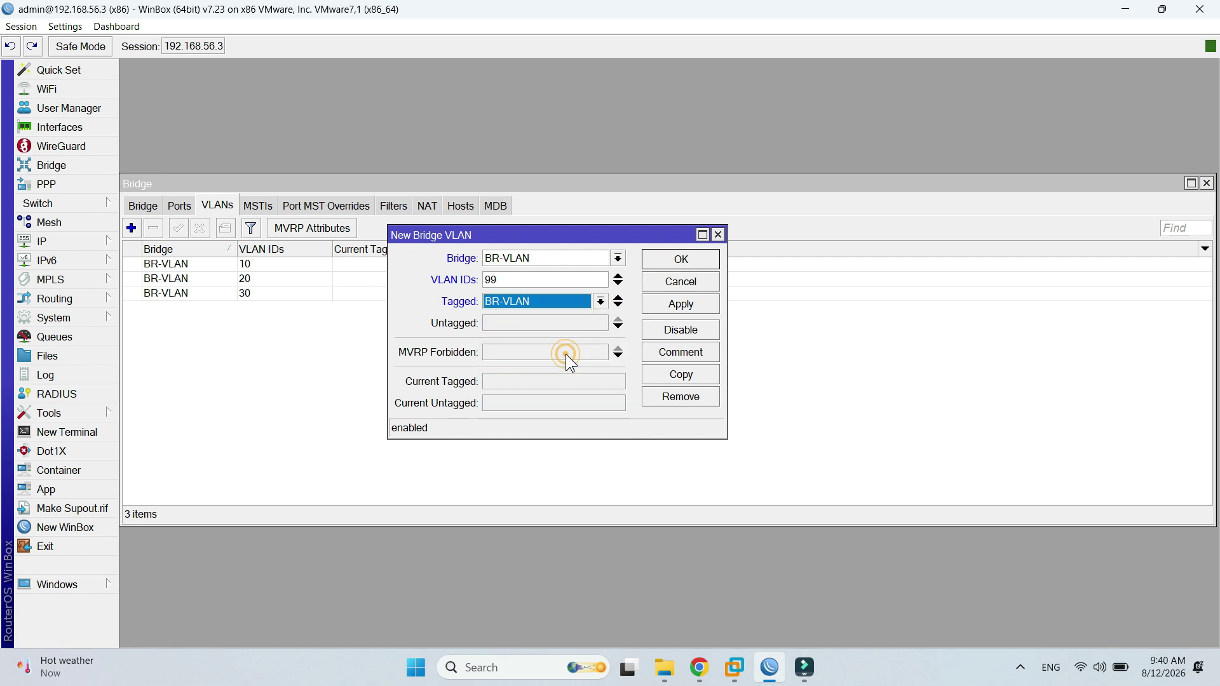
Add TRUNK-R1 as a second tagged interface of the VLAN 99 entry and apply it
left_click(618, 307)
left_click(600, 322)
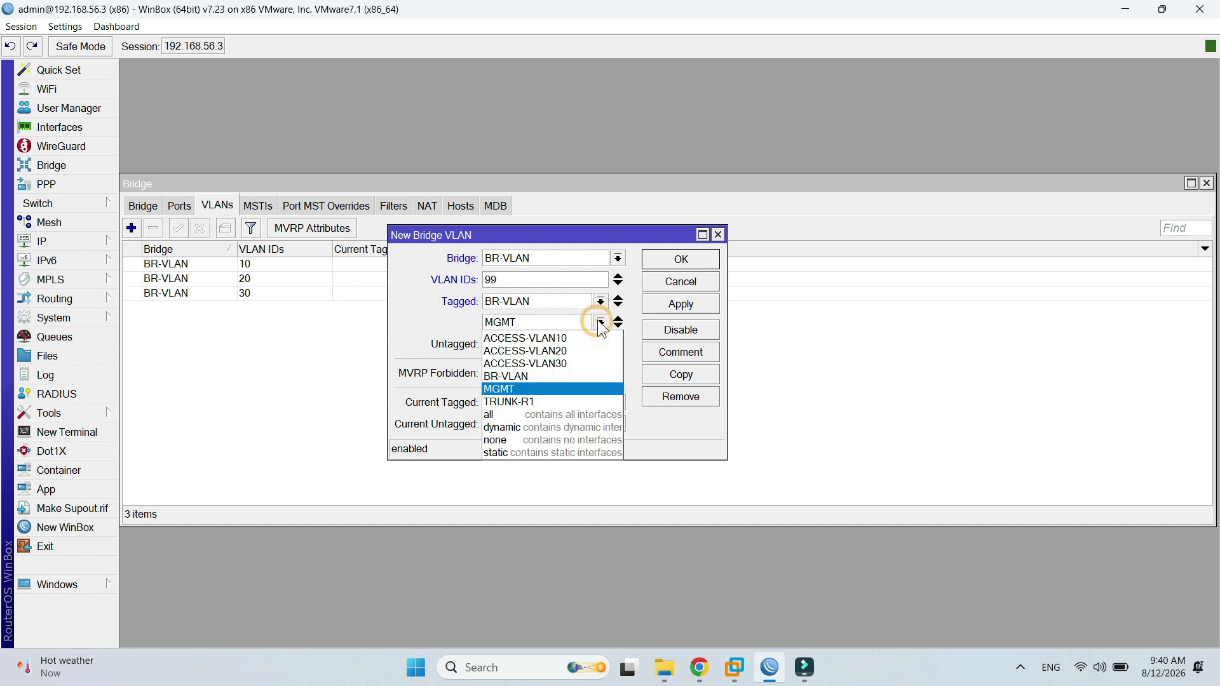
left_click(573, 400)
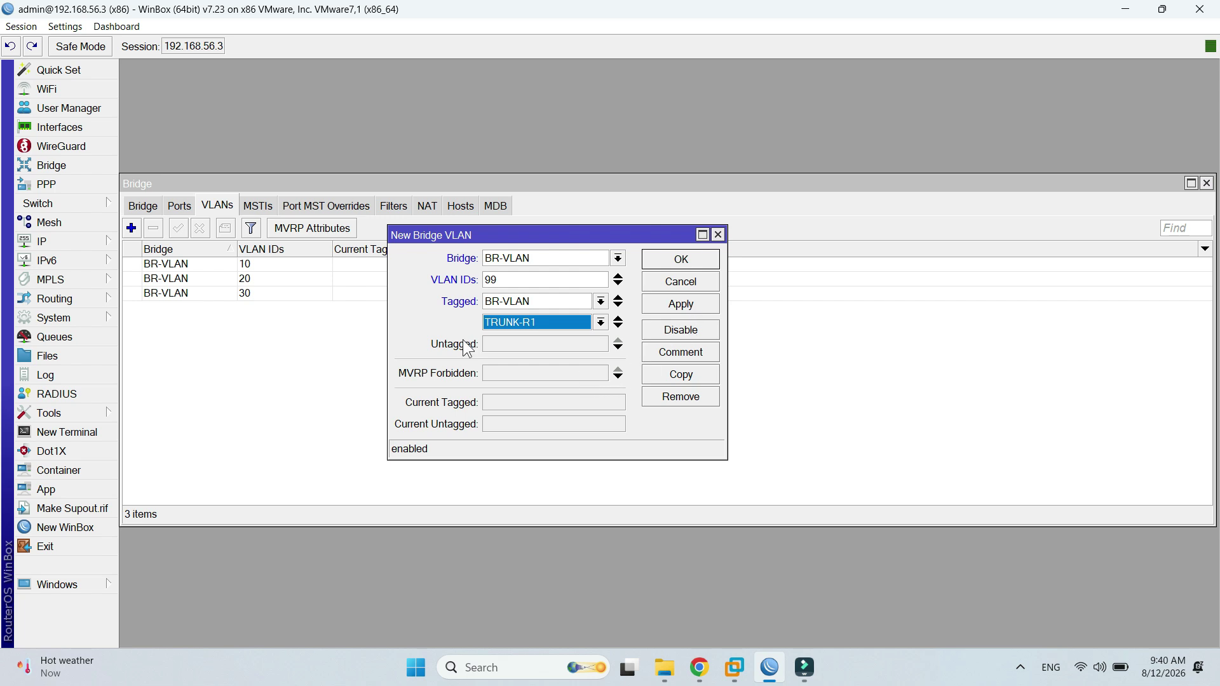
left_click(689, 312)
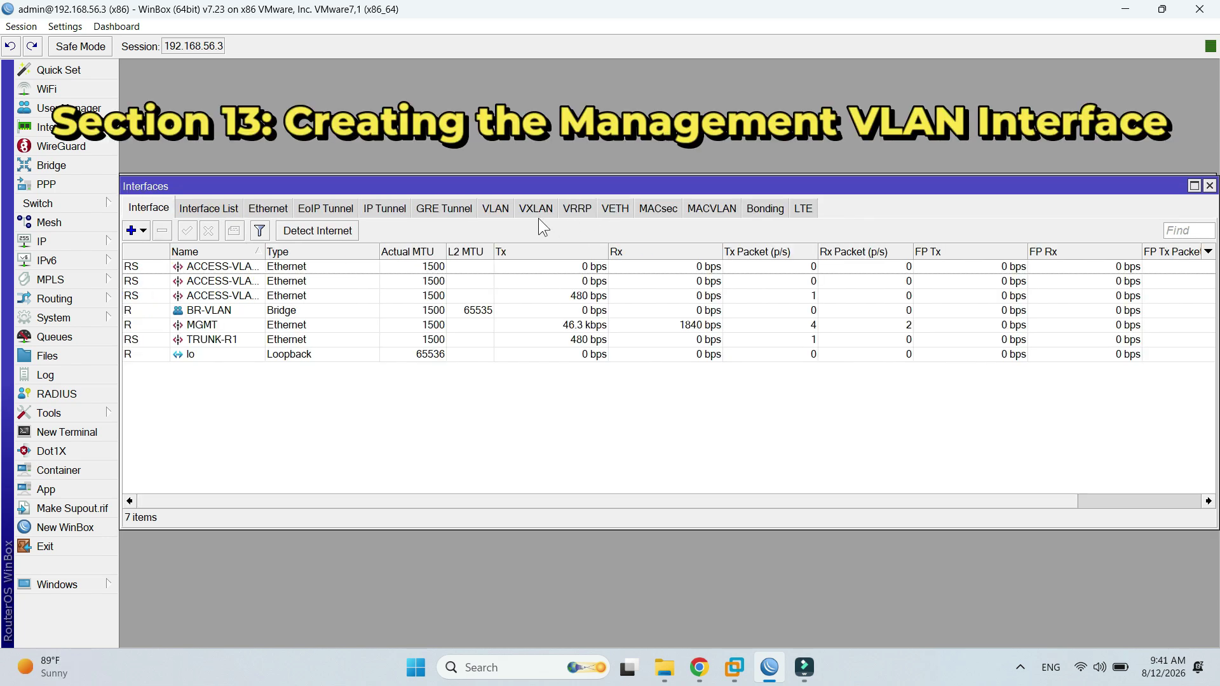
Create a VLAN interface named VLAN99-MGMT with VLAN ID 99 on the BR-VLAN interface
left_click(497, 206)
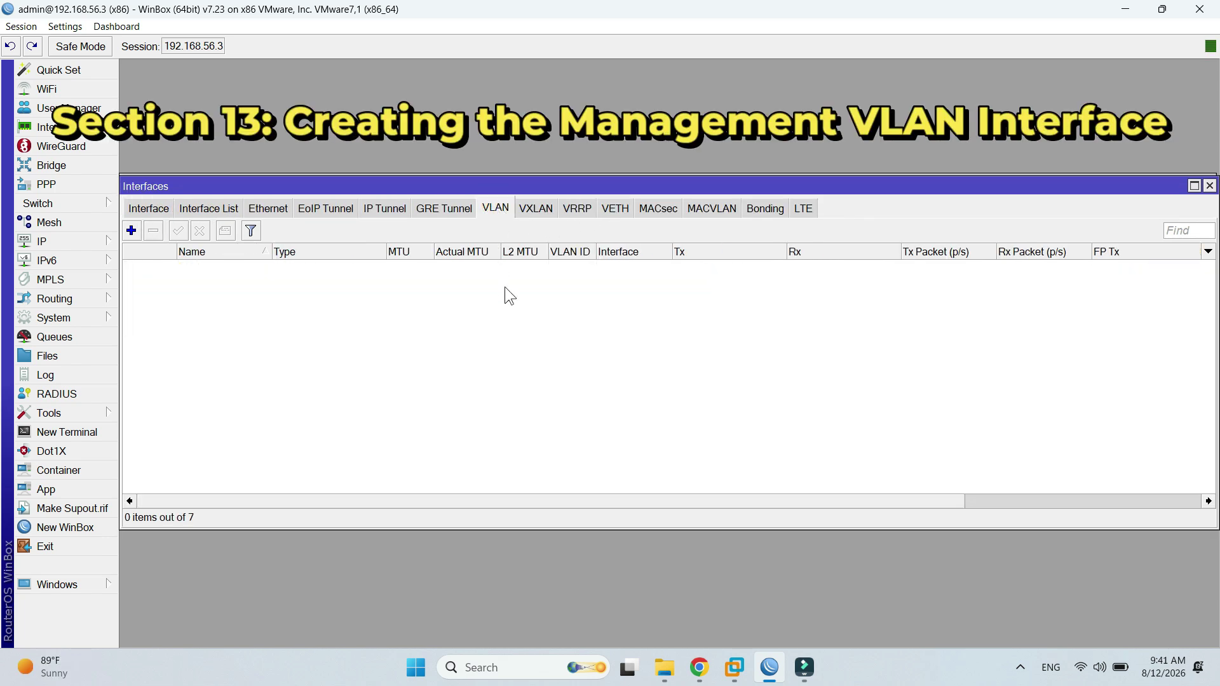
left_click(131, 230)
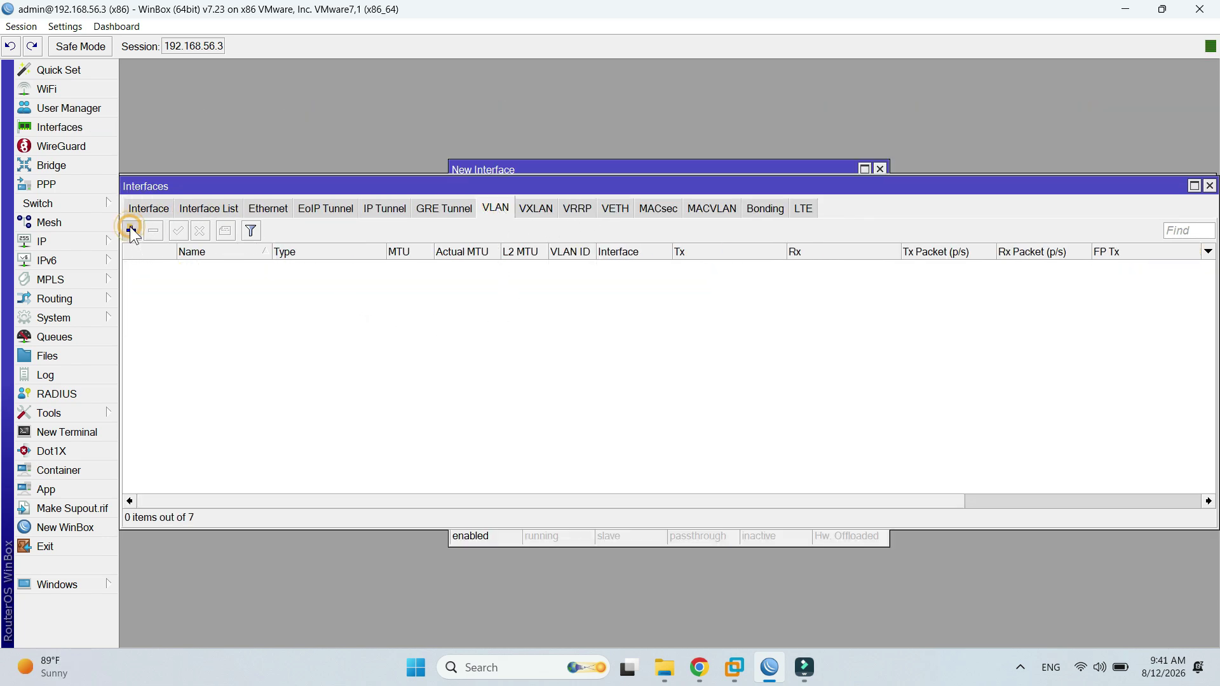
left_click_drag(597, 173, 515, 203)
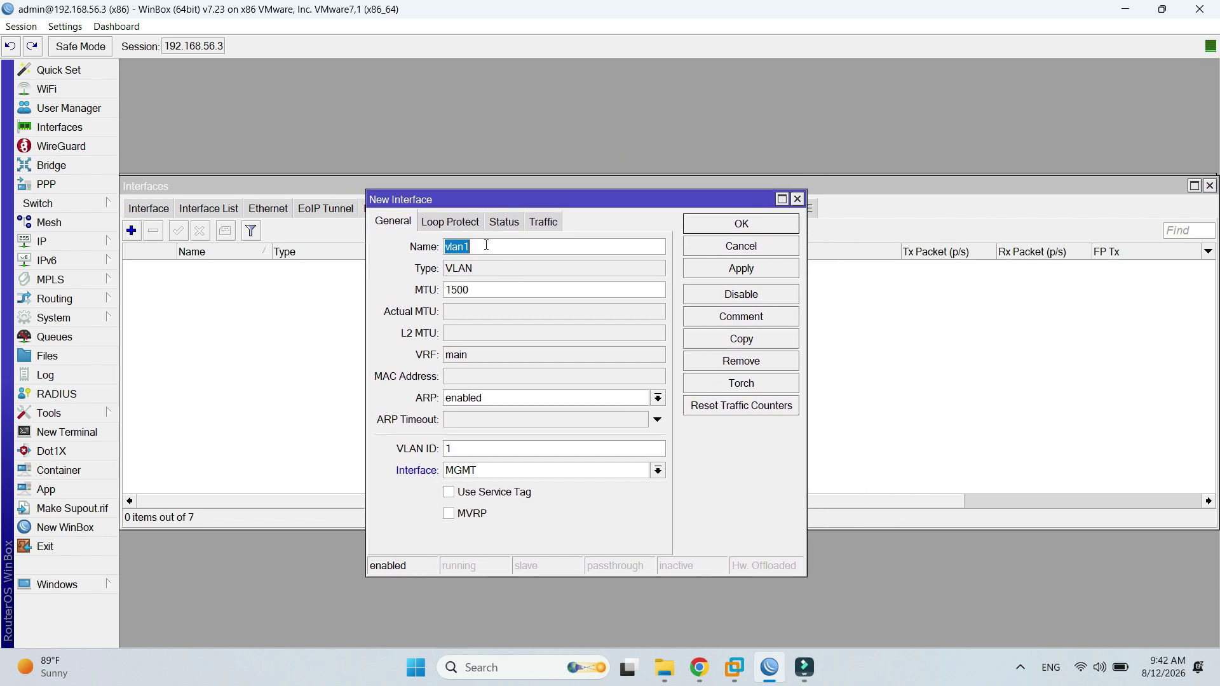
type("VLAN99-MGMT")
double_click(476, 448)
left_click(541, 468)
left_click(543, 522)
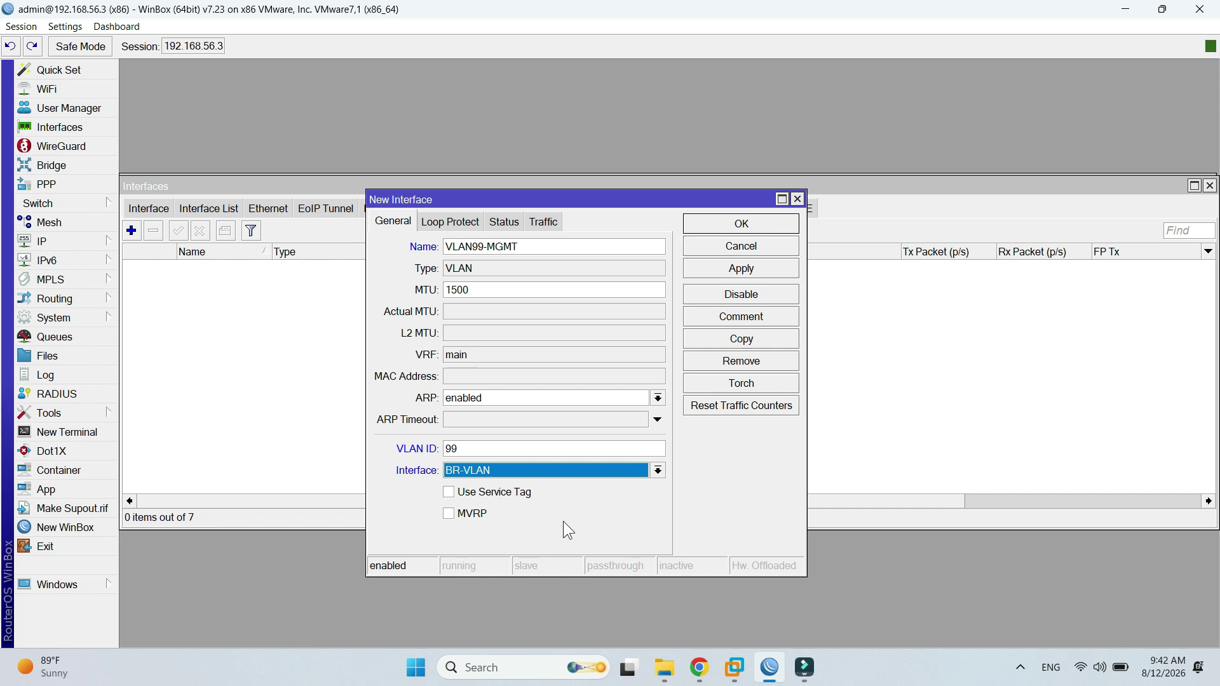
left_click(753, 268)
left_click(743, 225)
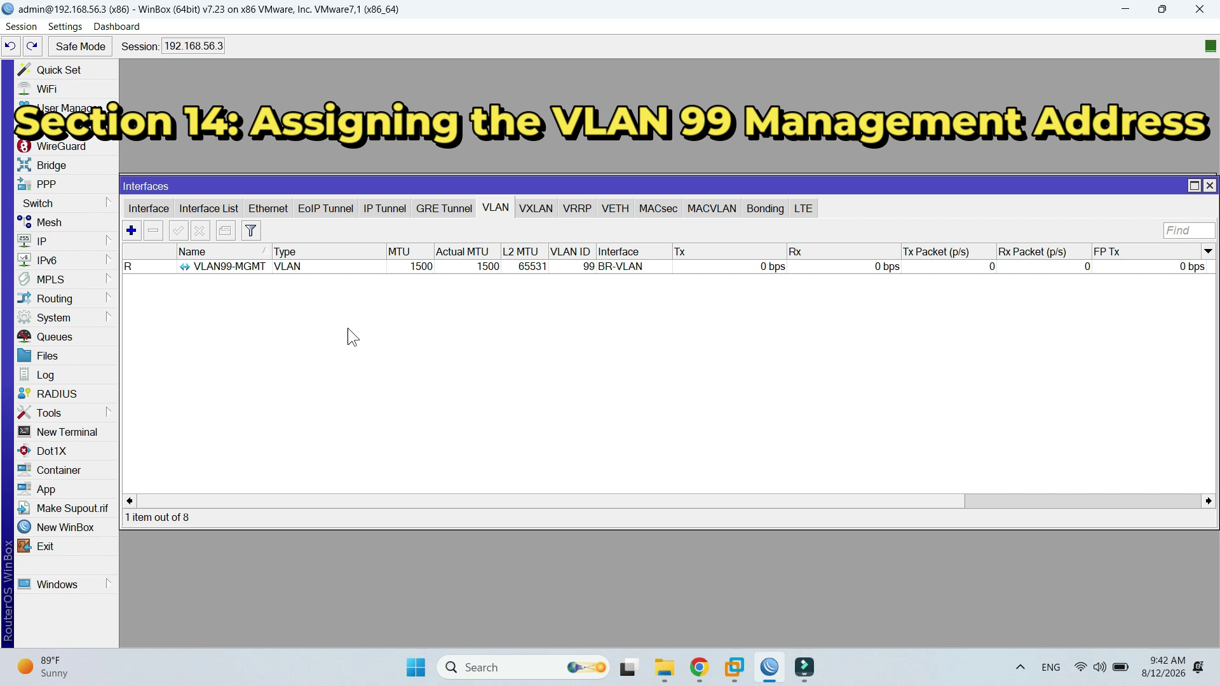
Add the IP address 192.168.99.2/24 to the VLAN99-MGMT interface
left_click(52, 240)
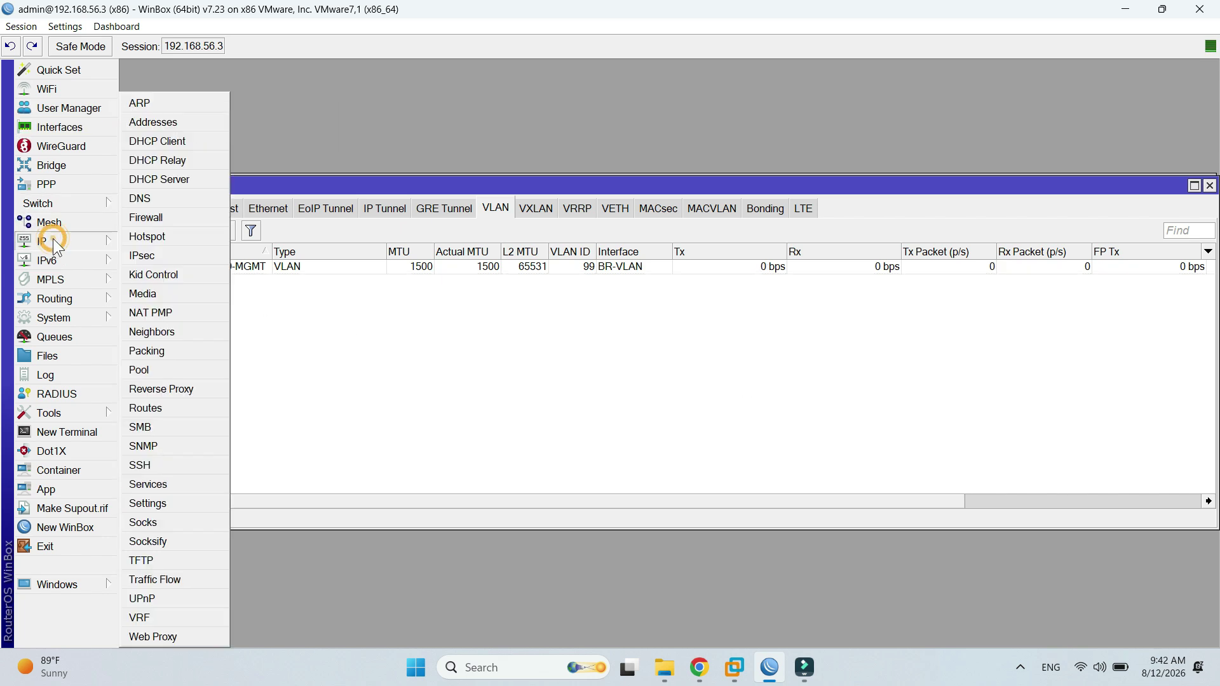
left_click(182, 123)
left_click(400, 232)
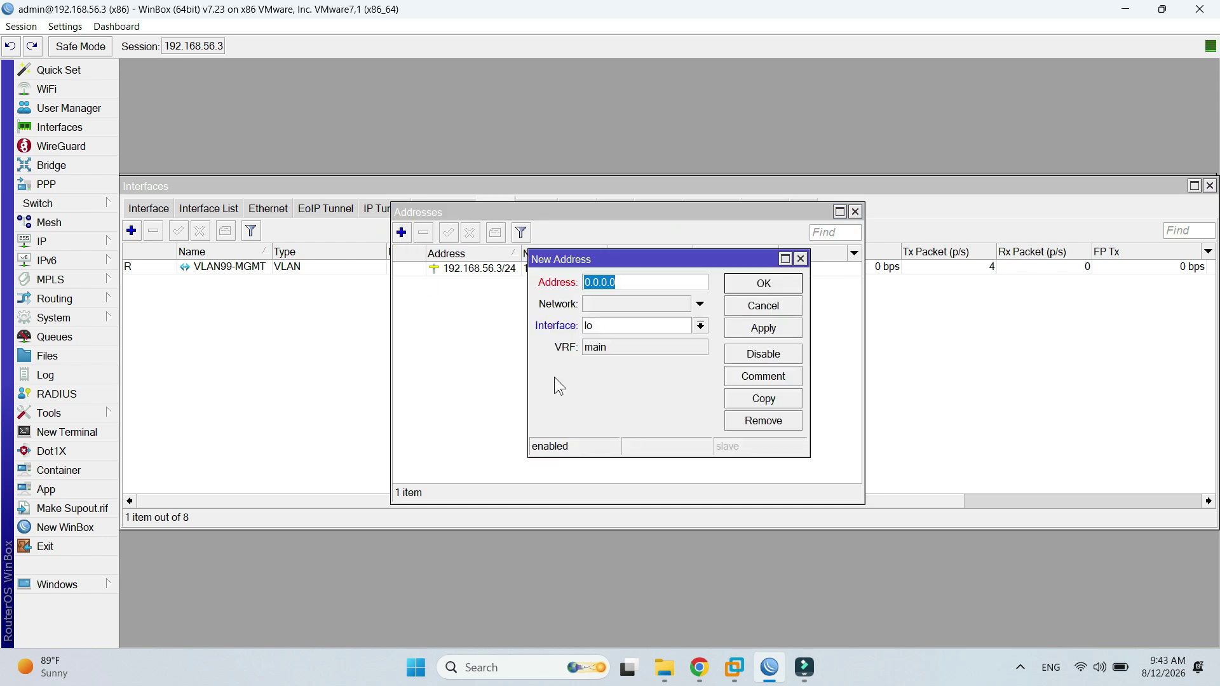
type("192.168.99.2/24")
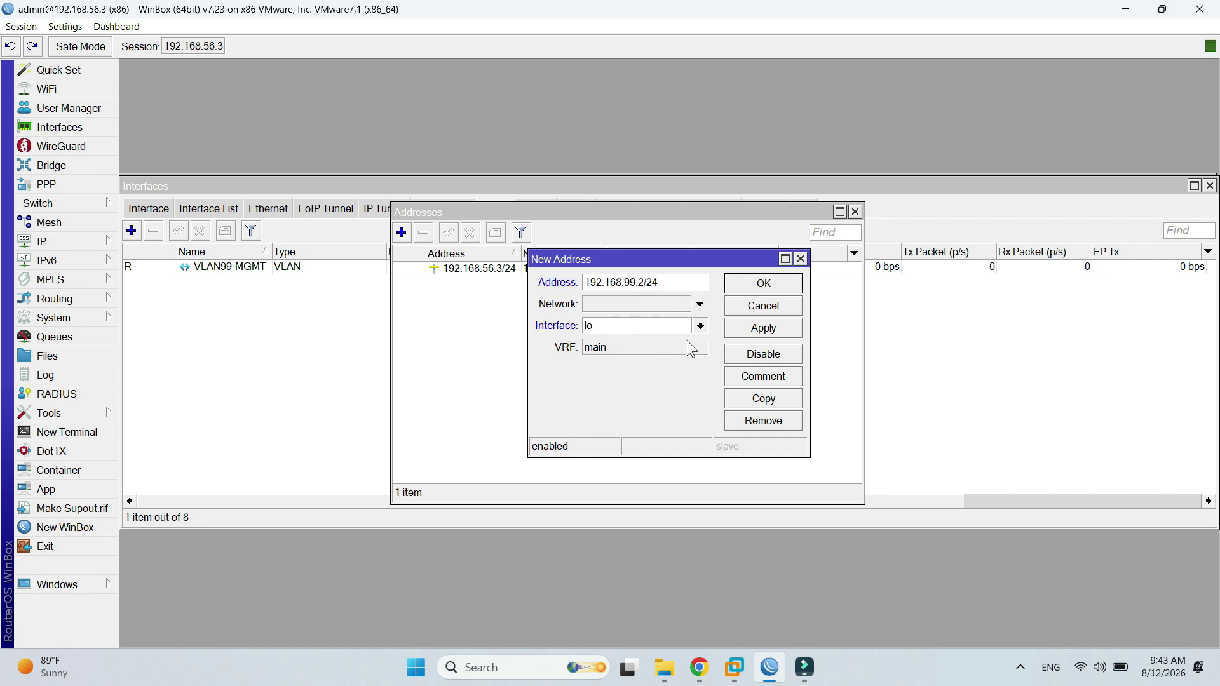
left_click(701, 325)
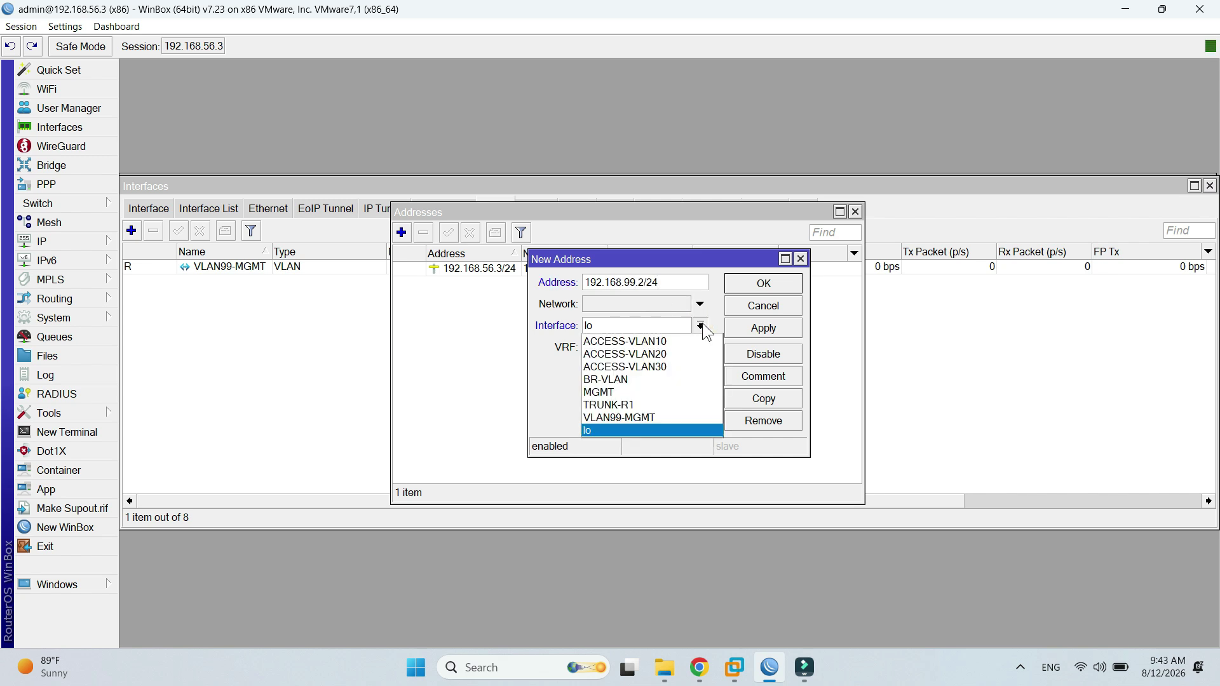
left_click(672, 415)
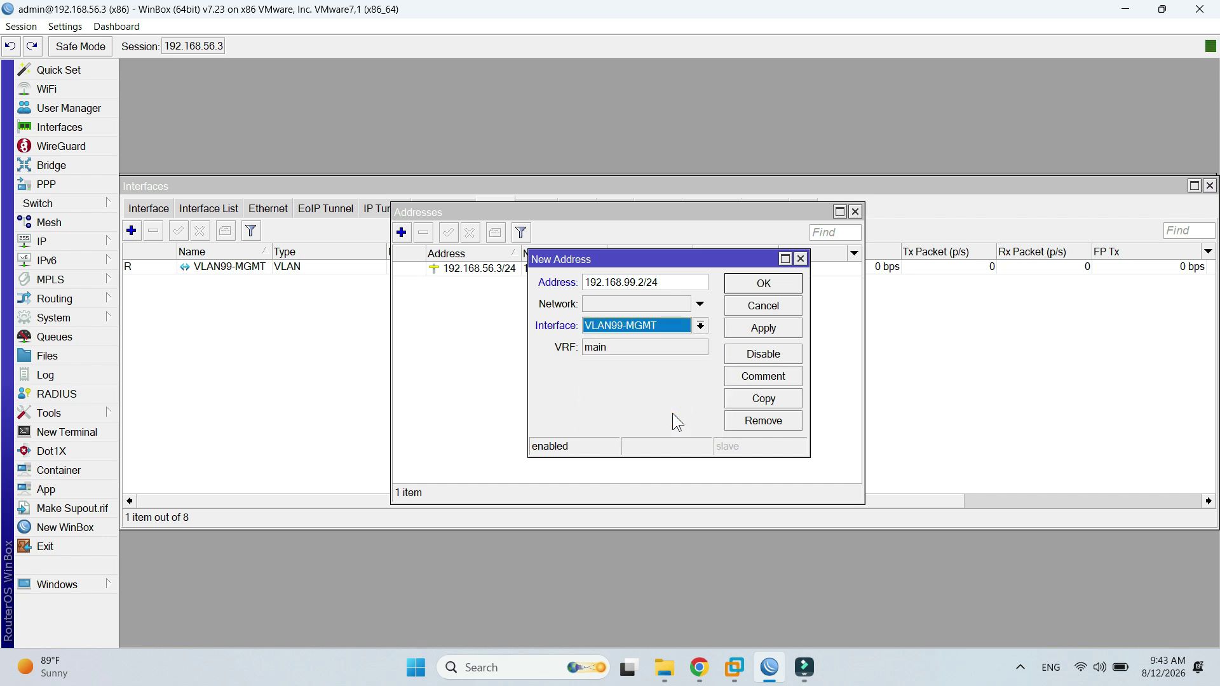
left_click(764, 329)
left_click(764, 285)
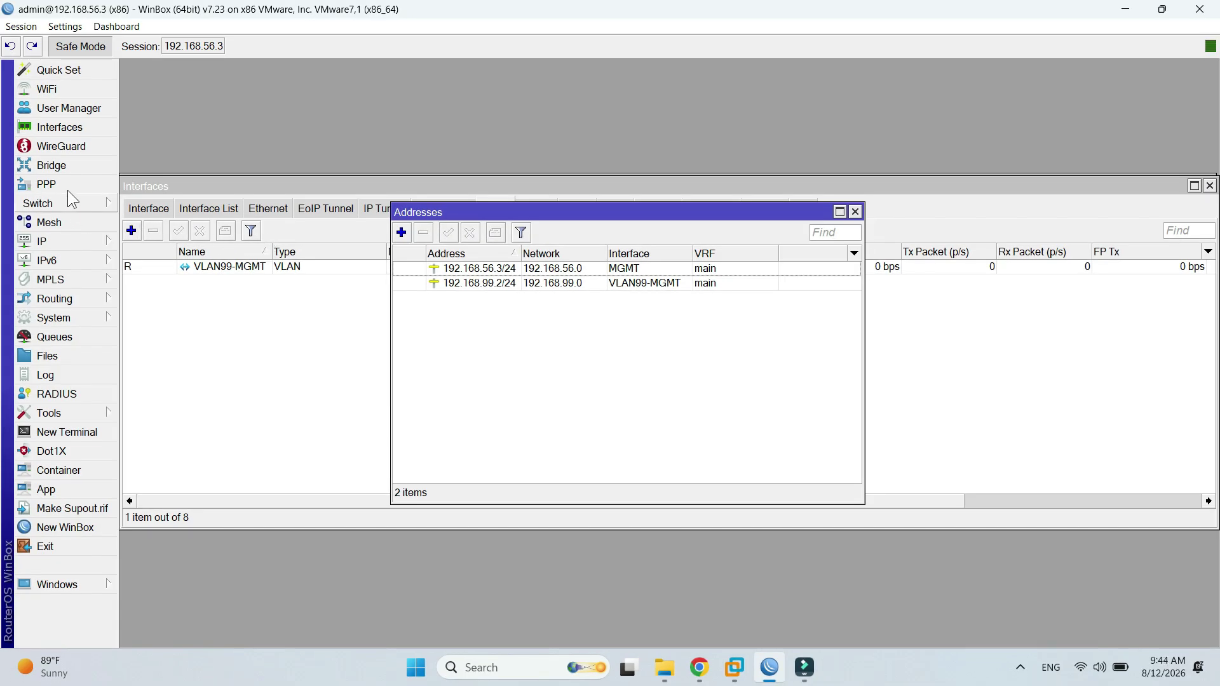
Enable VLAN filtering on the BR-VLAN bridge and apply the change
left_click(58, 159)
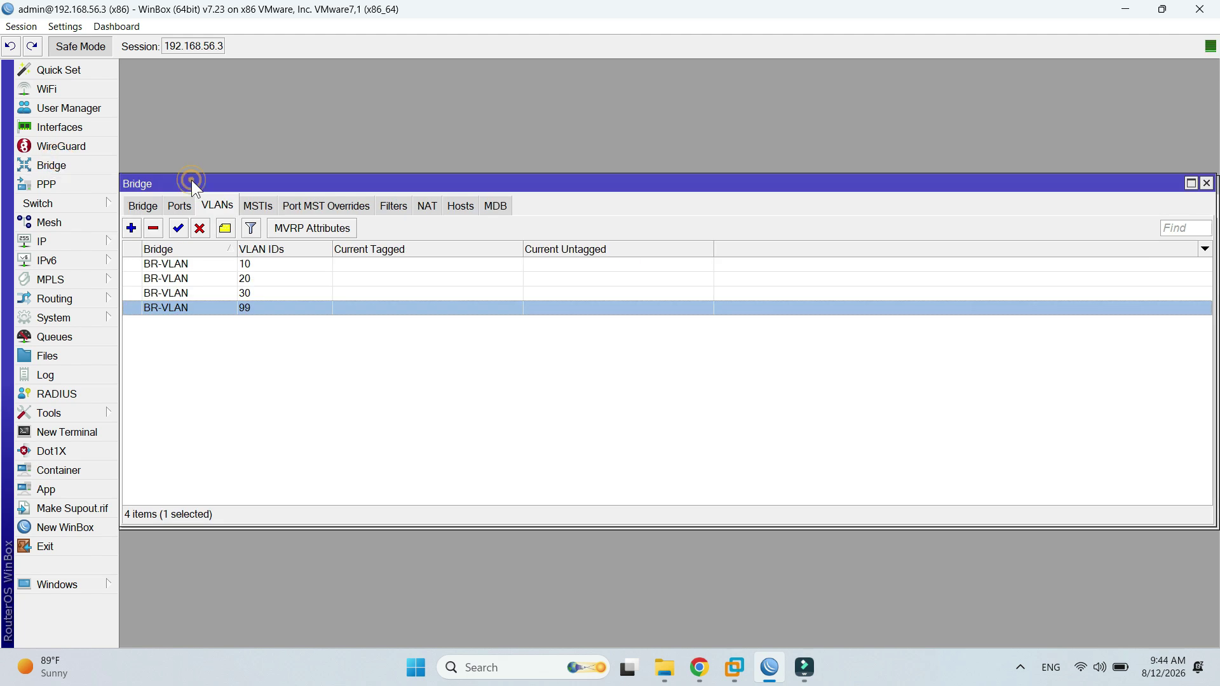
left_click_drag(192, 181, 266, 158)
left_click(217, 183)
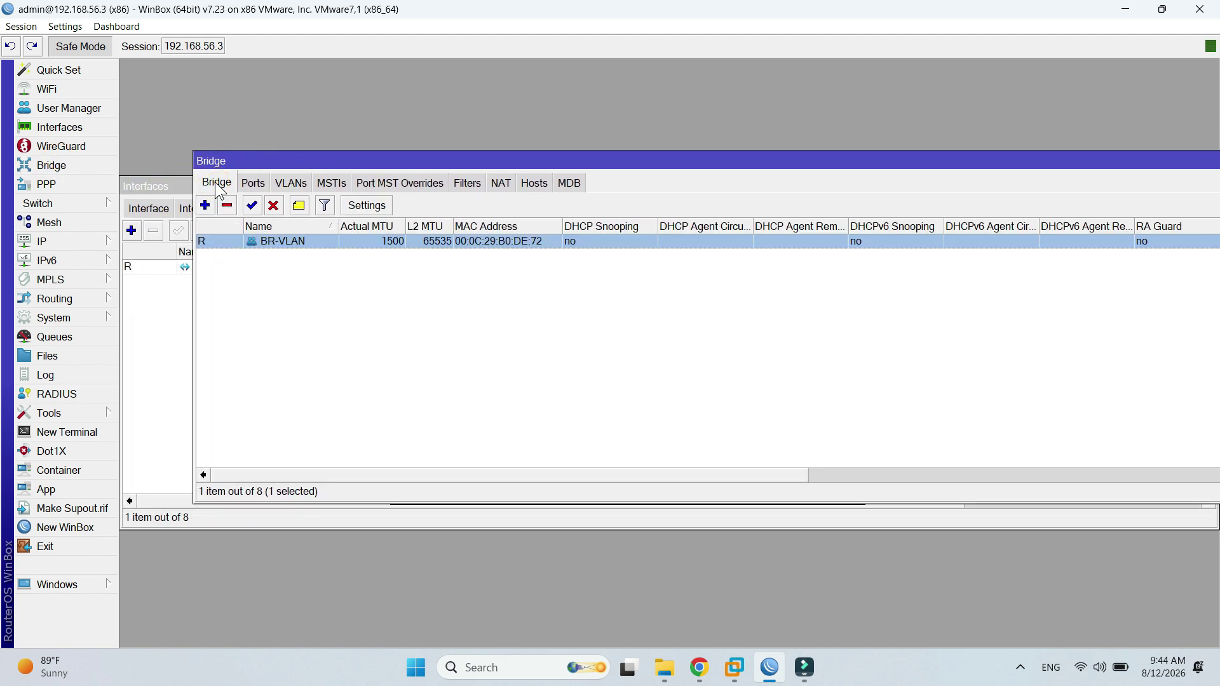
double_click(280, 245)
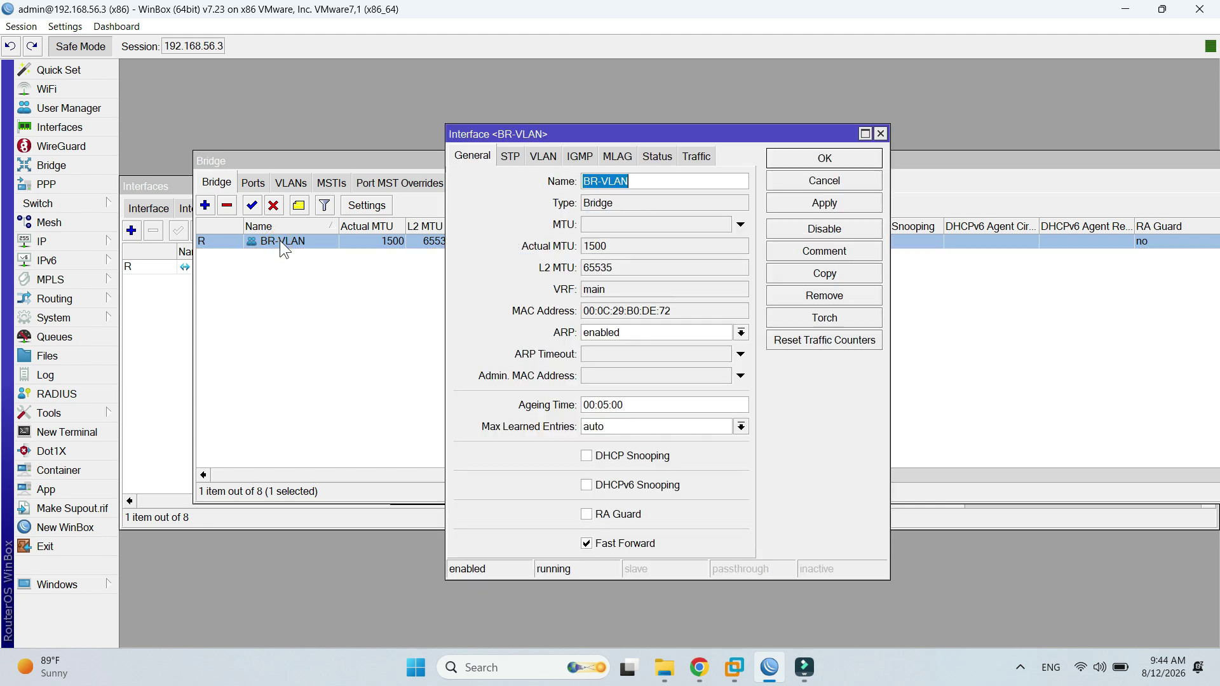
left_click(544, 162)
left_click(525, 182)
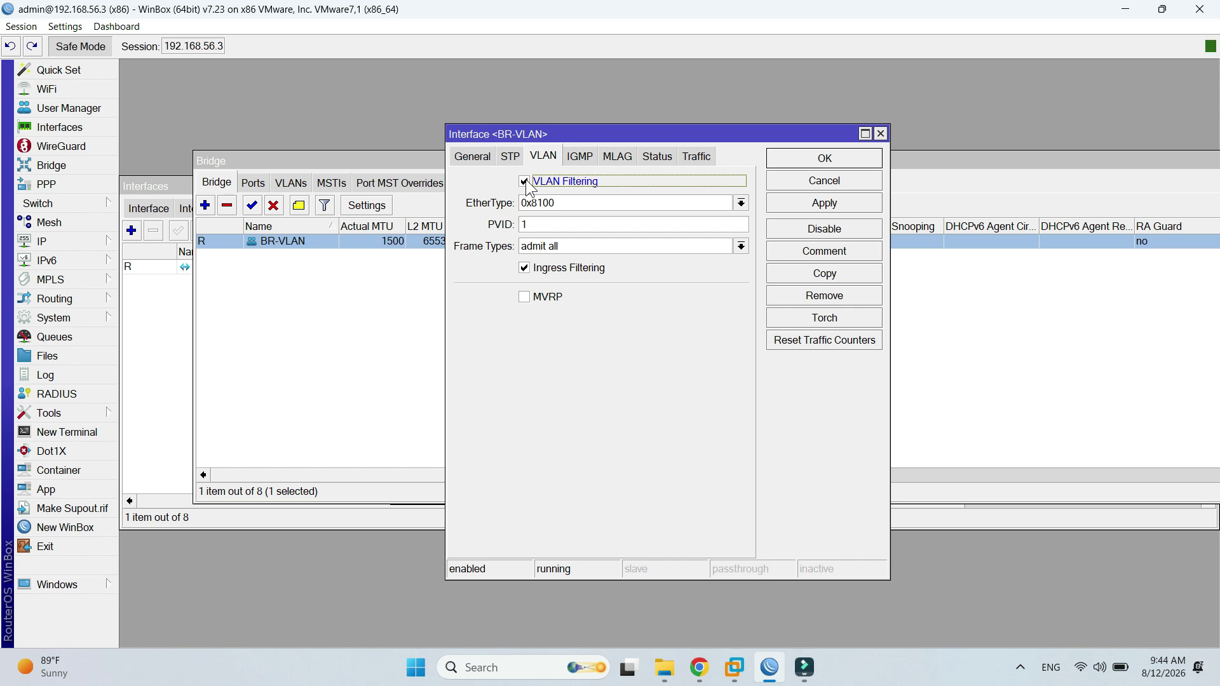
left_click(815, 205)
left_click(818, 169)
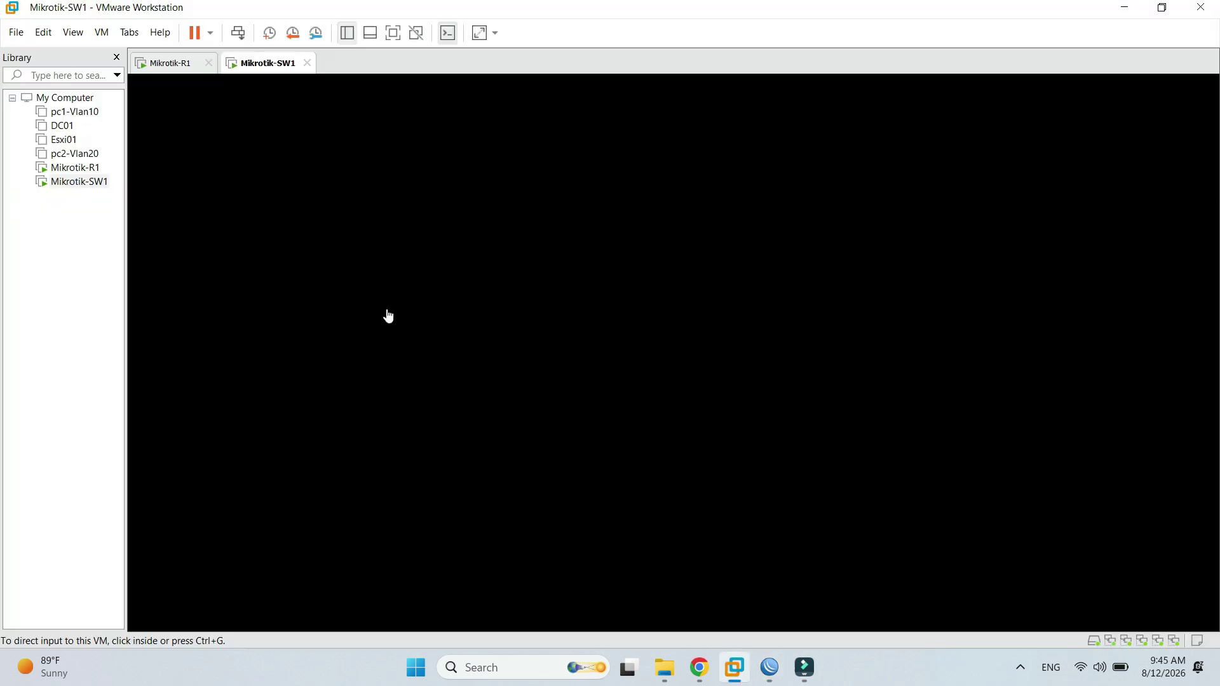
Connect the network adapter of the pc1-Vlan10 virtual machine in VMware to the custom virtual network VMnet3
left_click(74, 111)
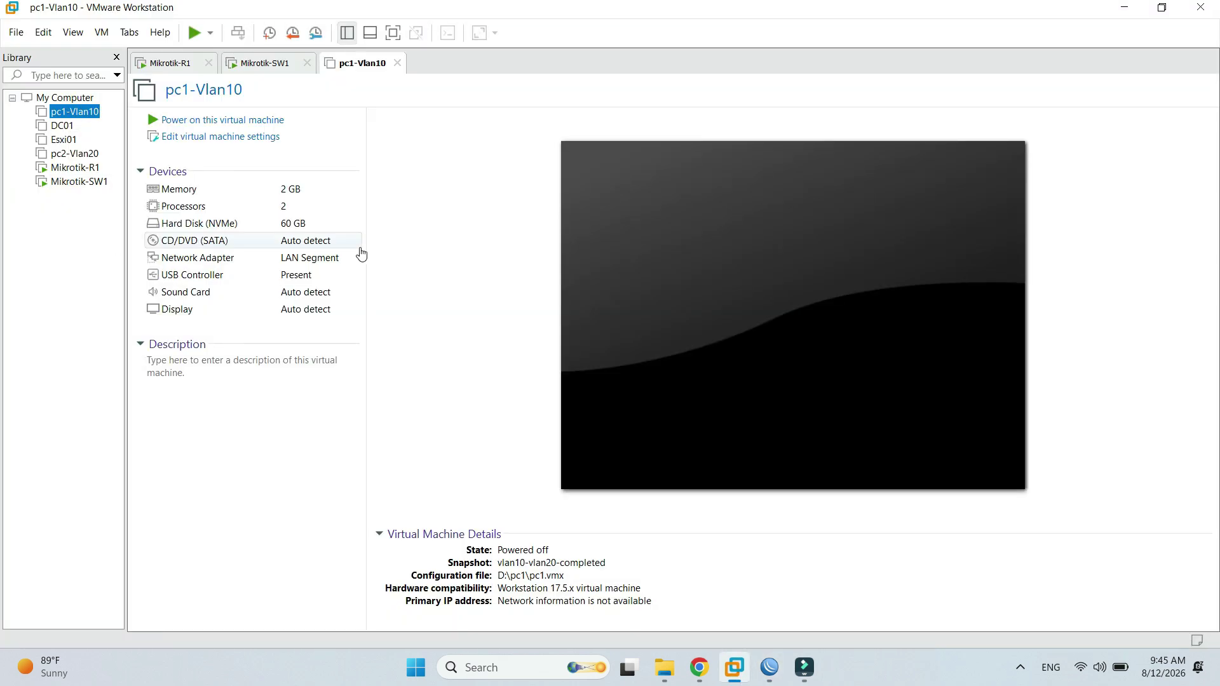
right_click(354, 64)
left_click(402, 275)
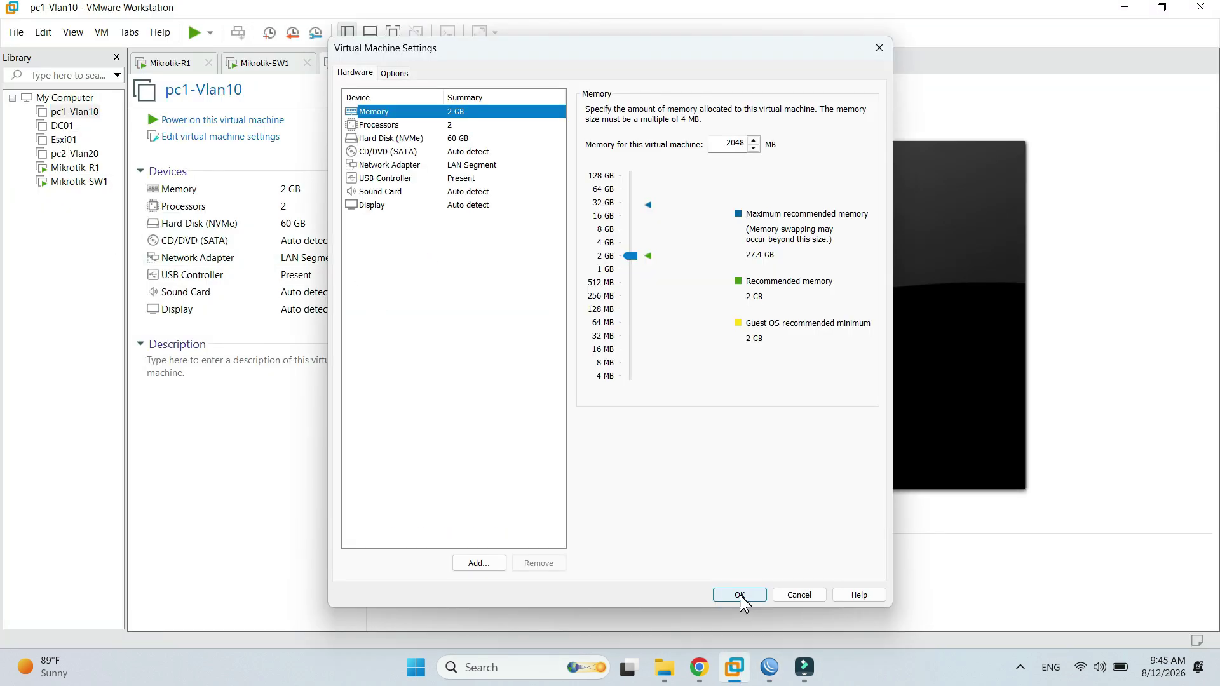
left_click(400, 115)
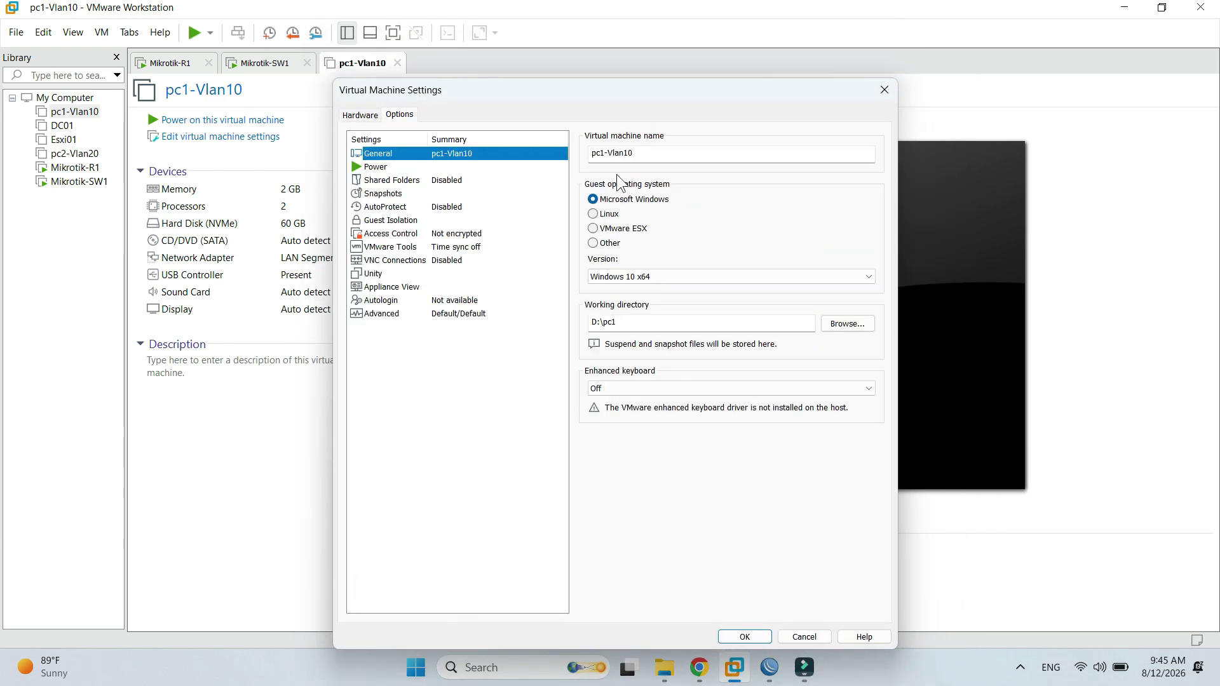
left_click(360, 114)
left_click(407, 207)
left_click(595, 273)
left_click(667, 291)
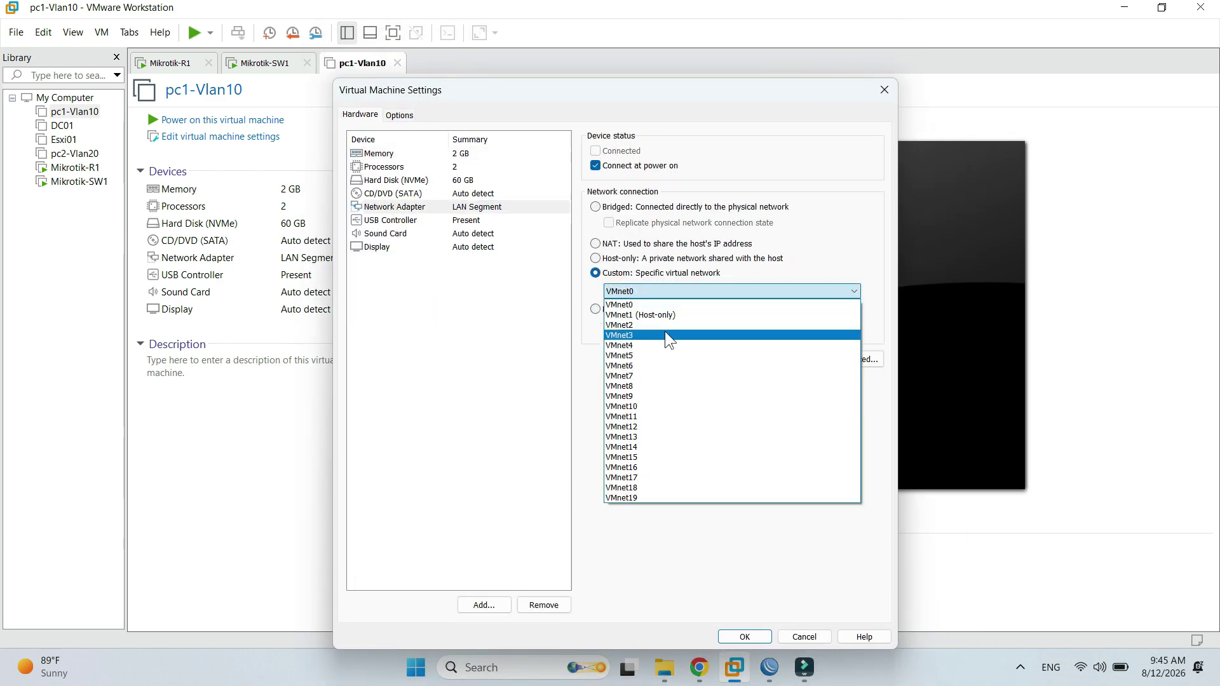
left_click(664, 339)
left_click(756, 640)
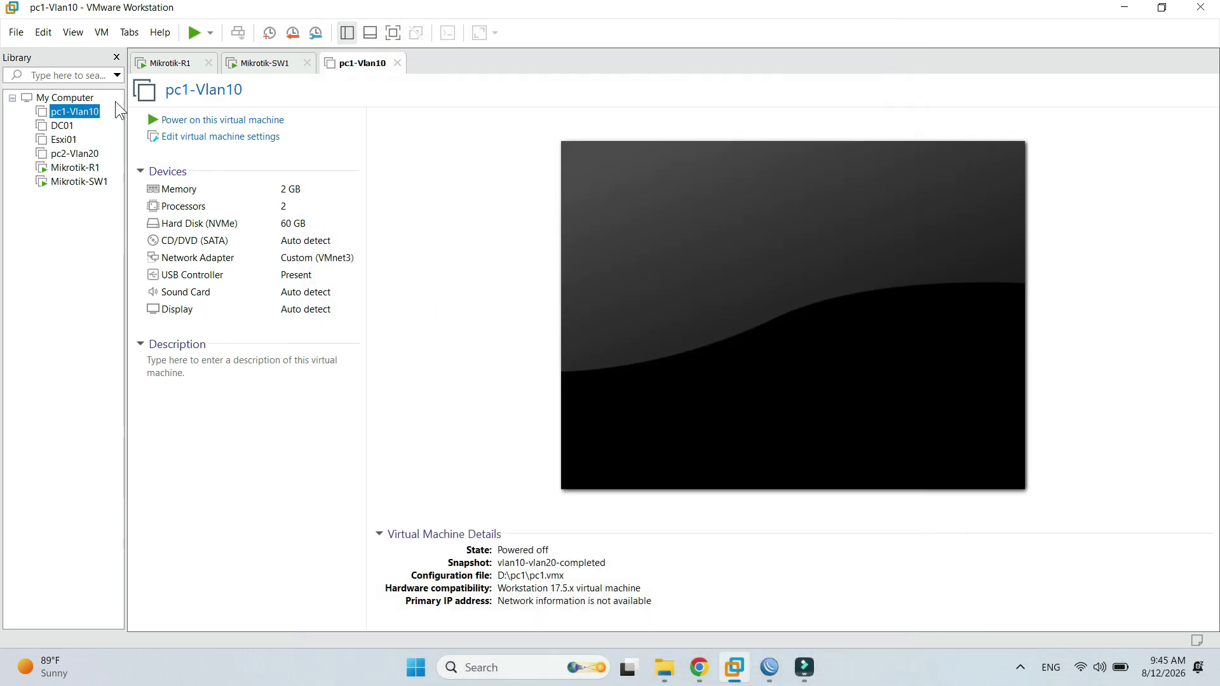
Connect the network adapter of the pc2-Vlan20 virtual machine to a custom virtual network instead of a LAN segment
left_click(74, 153)
right_click(452, 63)
left_click(519, 279)
left_click(413, 165)
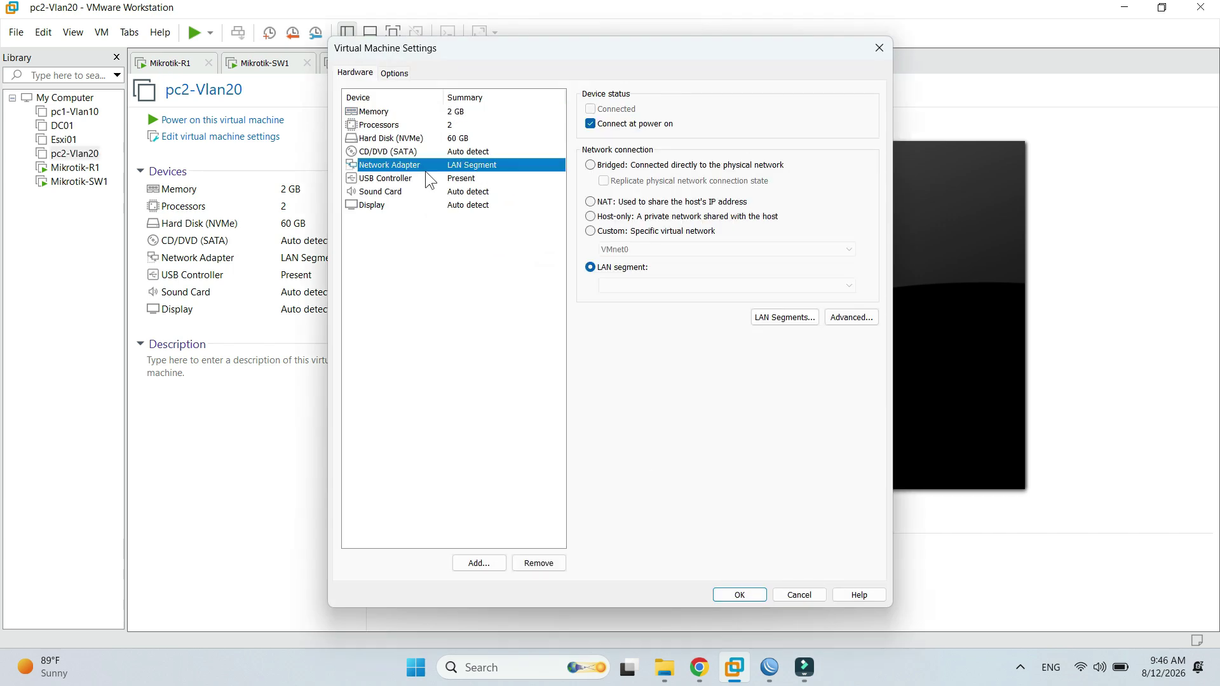
left_click(590, 230)
left_click(724, 250)
left_click(654, 303)
left_click(739, 594)
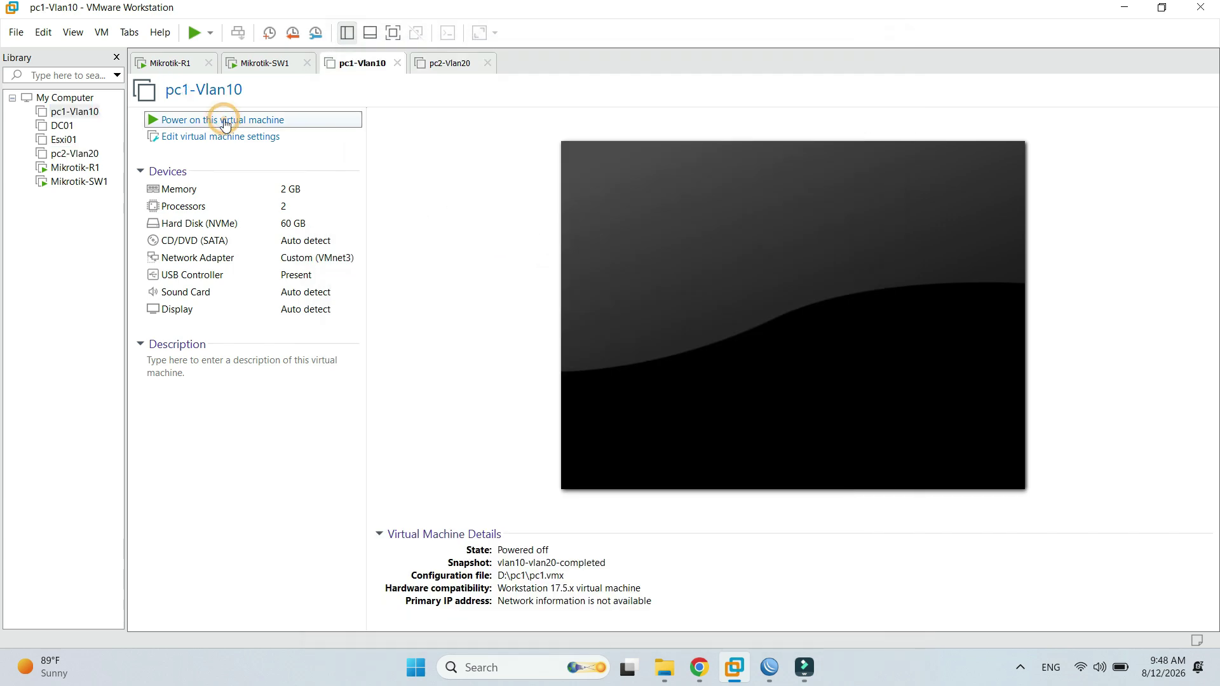
Power on pc1-Vlan10 and give its Ethernet0 adapter the static IPv4 address 10.10.10.10 with a subnet mask
left_click(226, 120)
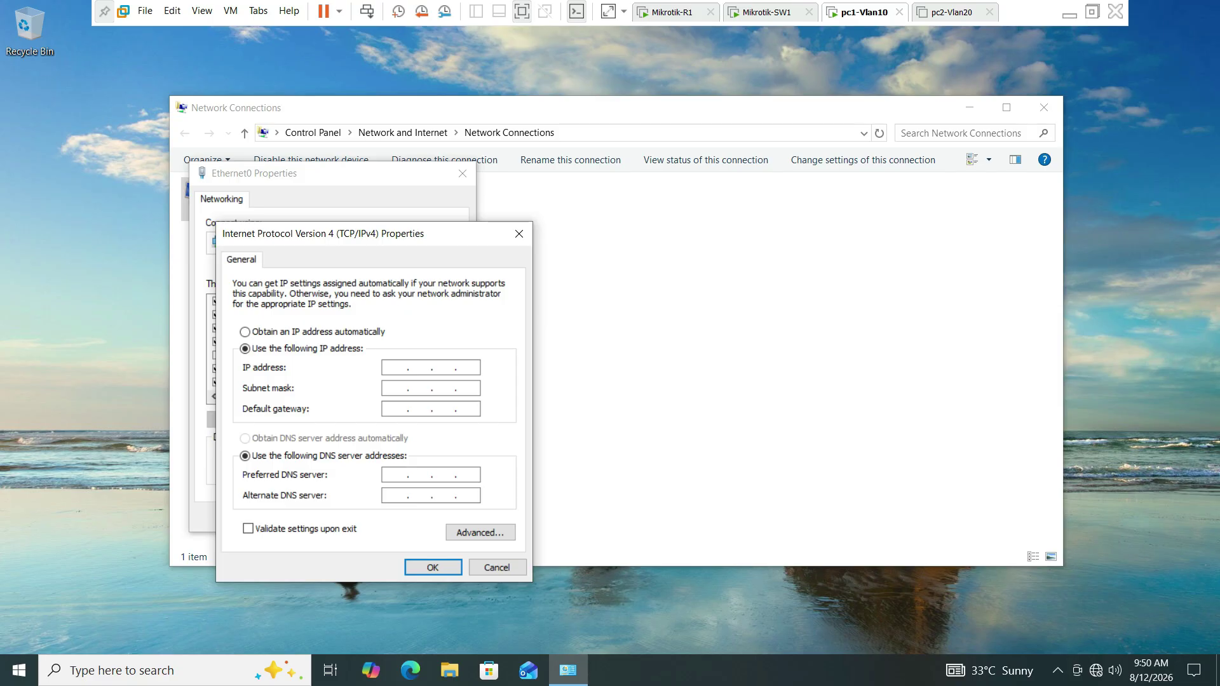
type("10.10.10.10")
left_click(401, 398)
key("period")
type("255255")
left_click(433, 567)
left_click(376, 512)
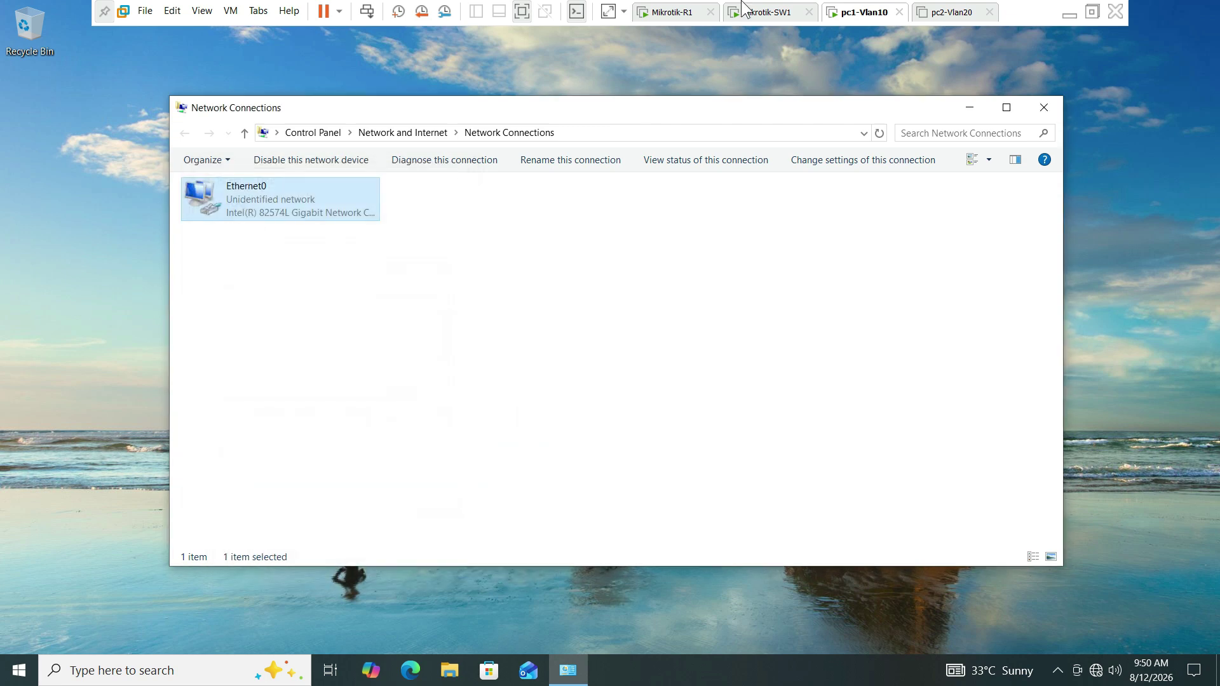
Give the Ethernet0 adapter of pc2-Vlan20 the static IPv4 address 10.10.10.20 with a subnet mask
left_click(951, 12)
left_click(576, 166)
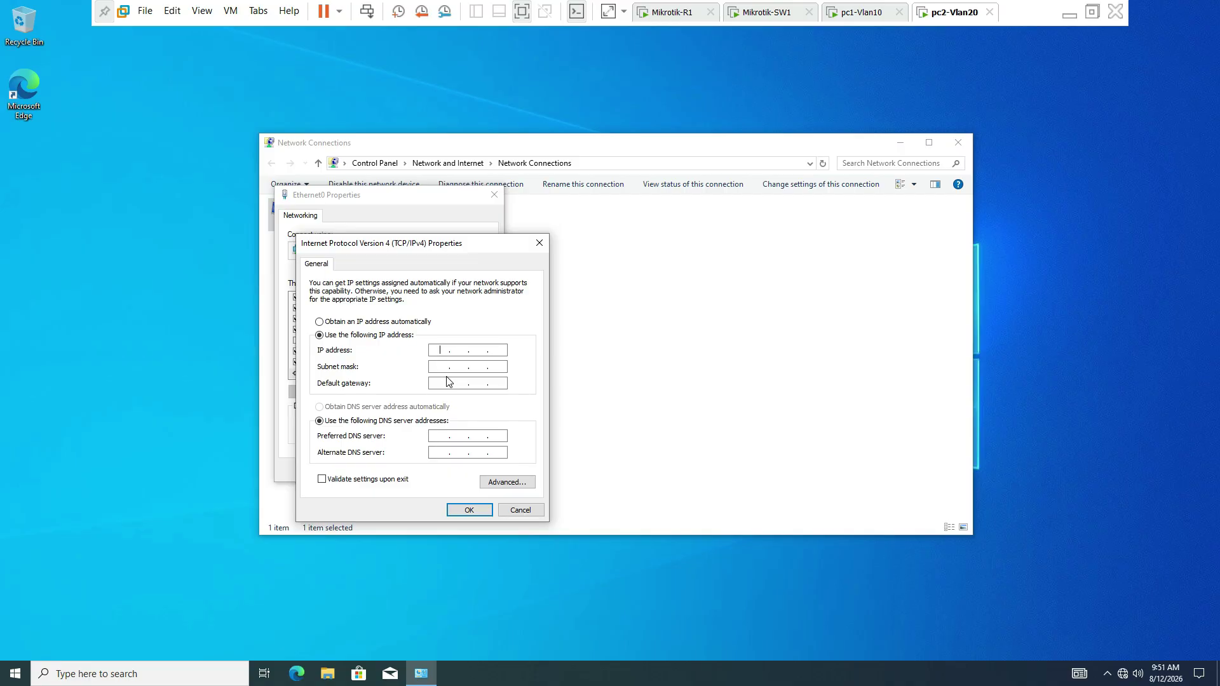
type("10.10.10.20")
left_click(459, 372)
type("255.255.255.5")
left_click(480, 509)
left_click(435, 472)
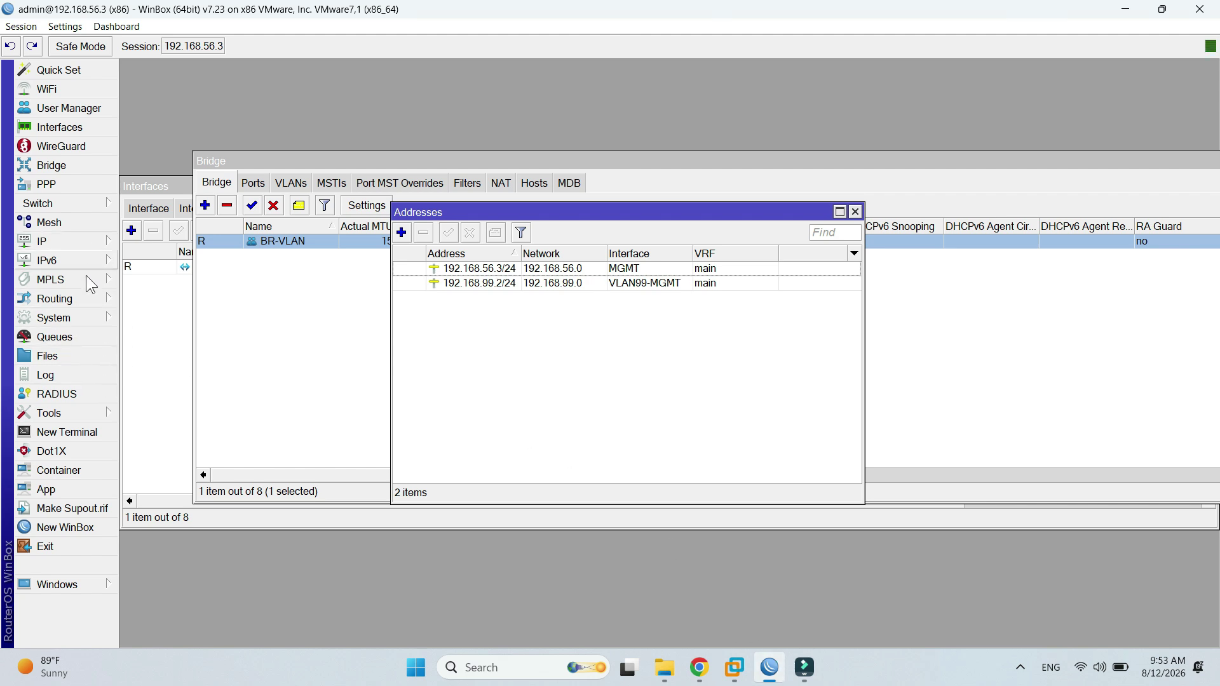
Ping 10.10.10.20 from the switch in WinBox, then stop the ping
left_click(86, 411)
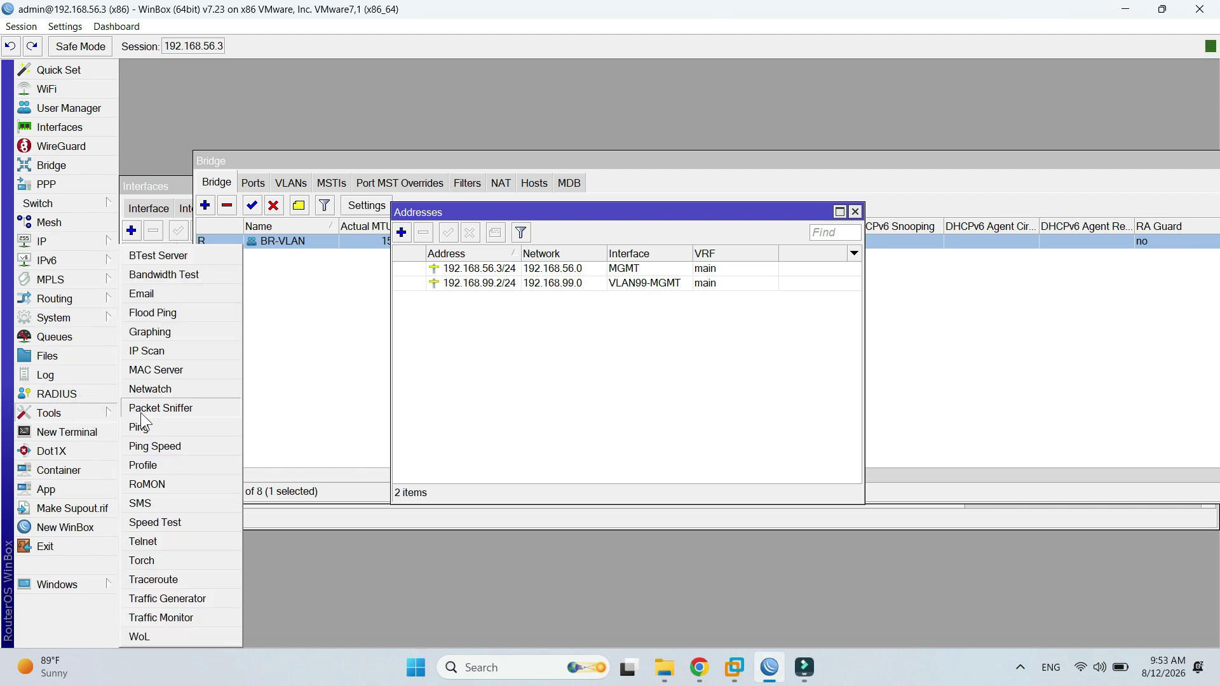
left_click(194, 427)
type("10.10.10.20")
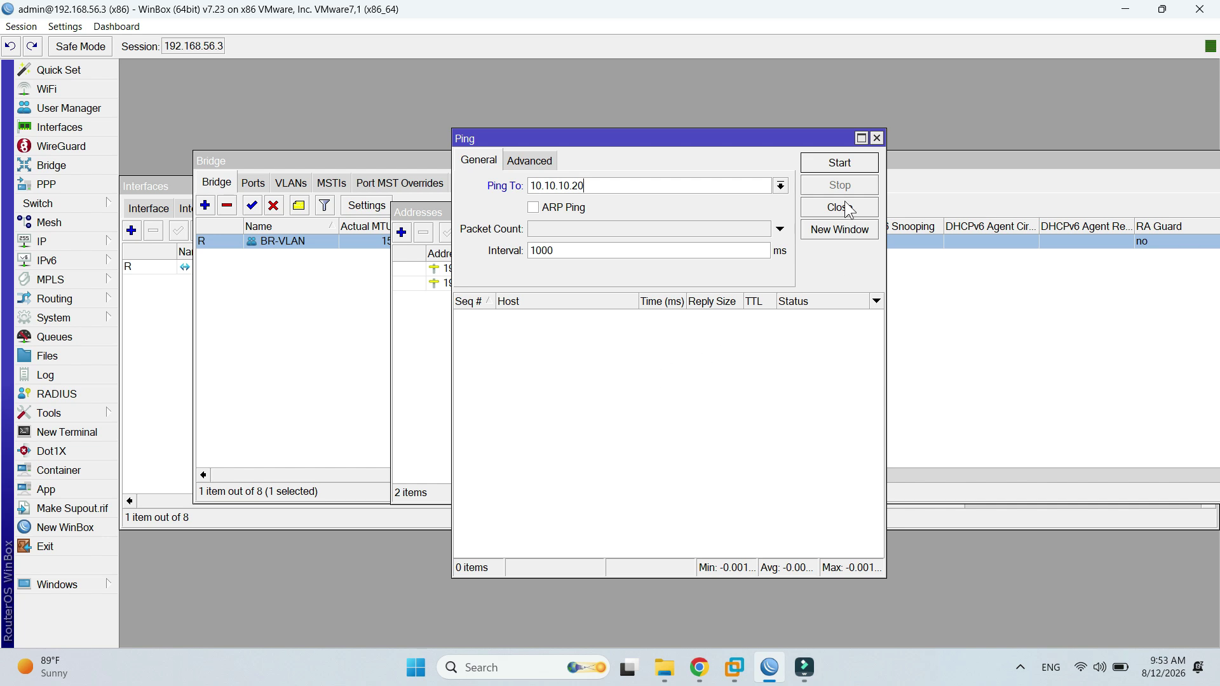
left_click(845, 164)
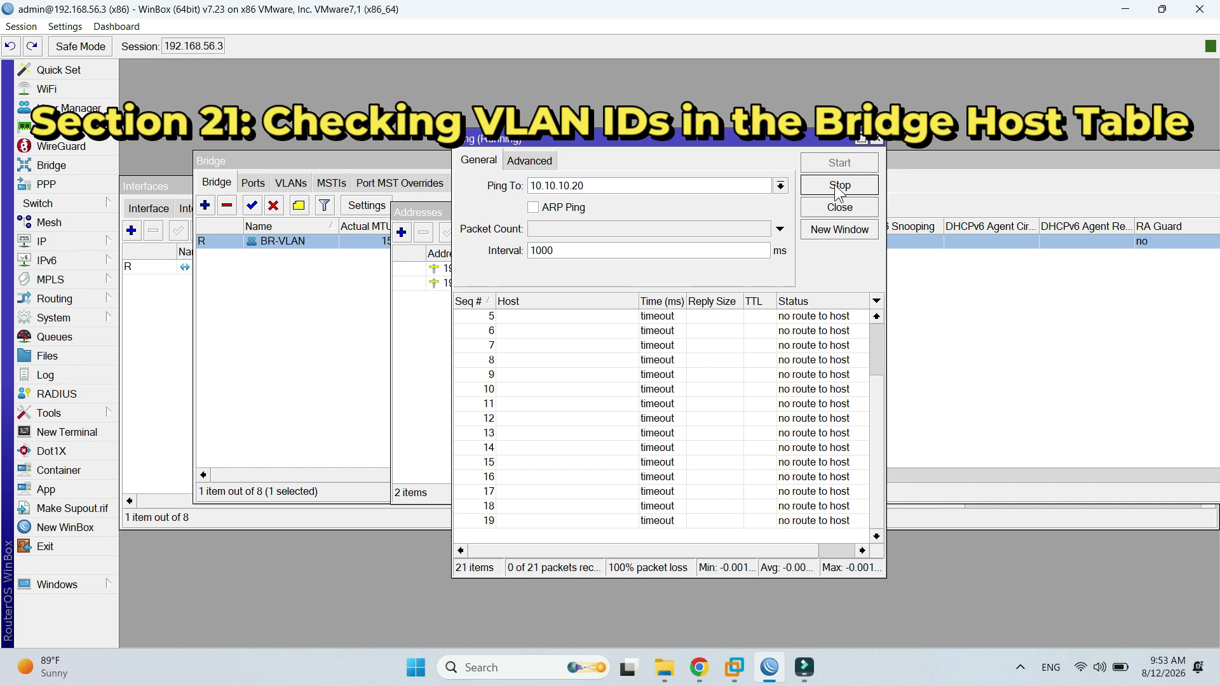
left_click(838, 188)
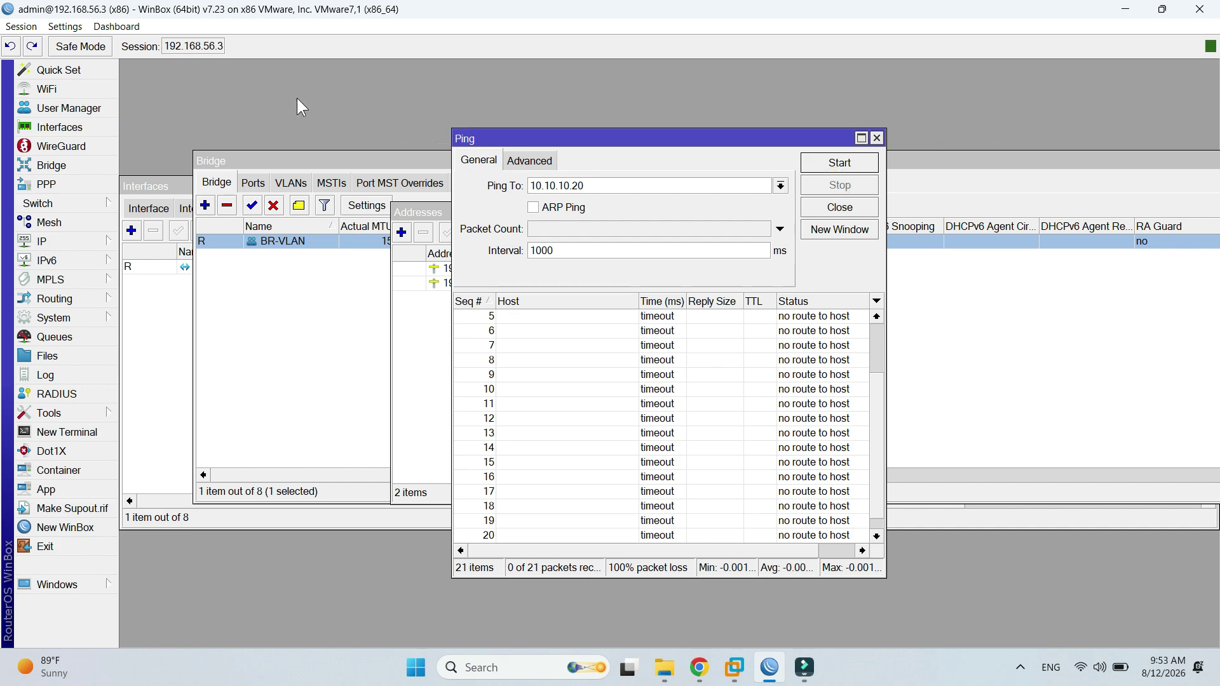
Check the MAC address of pc1-Vlan10's network adapter in VMware and find its entry in the switch's bridge host table
left_click(68, 161)
left_click(464, 183)
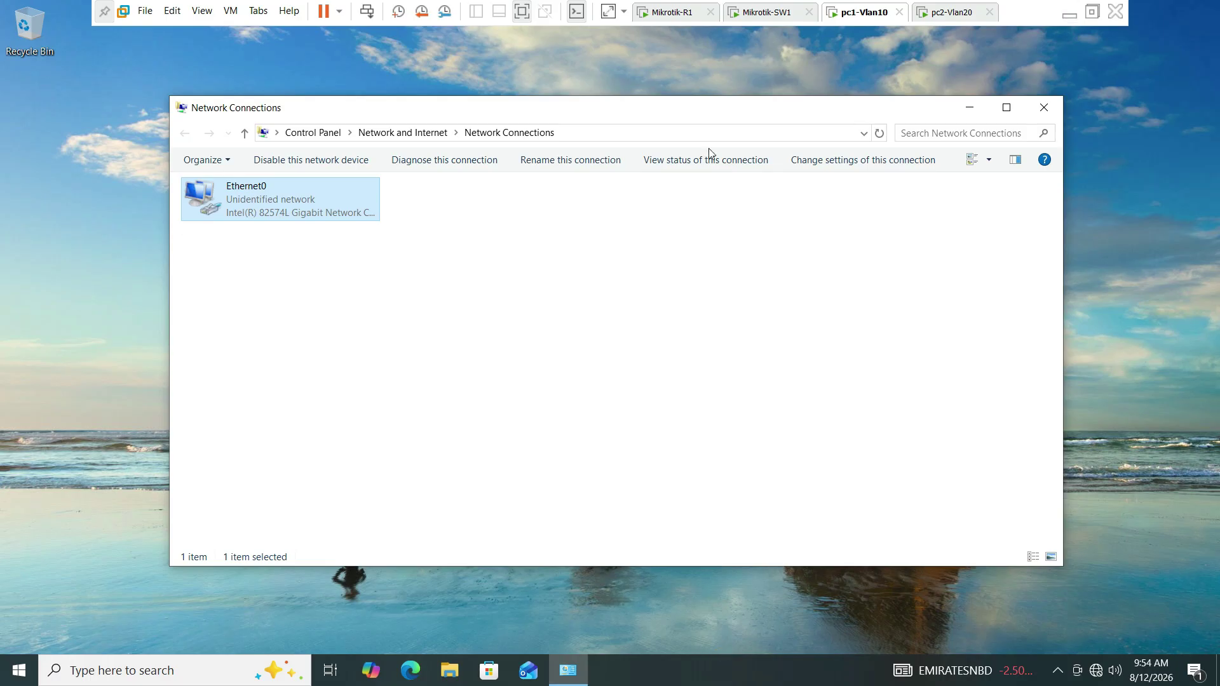
key("ctrl+d")
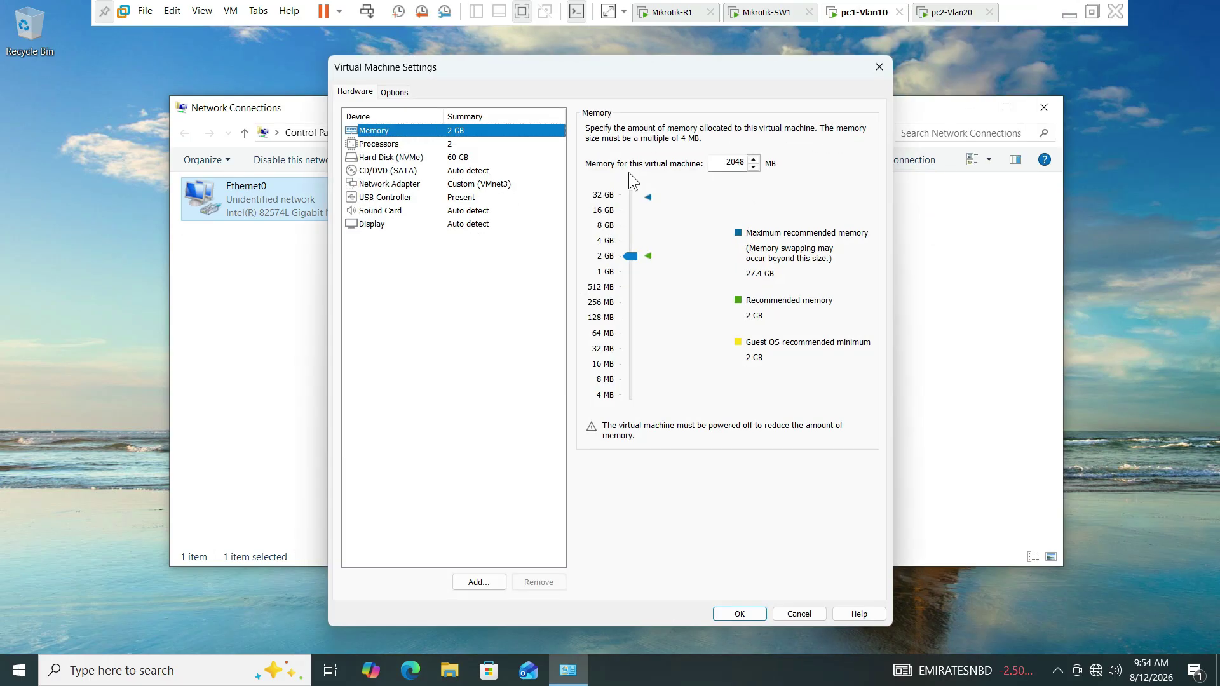
left_click(397, 184)
left_click(840, 338)
left_click_drag(599, 454, 572, 455)
key("Escape")
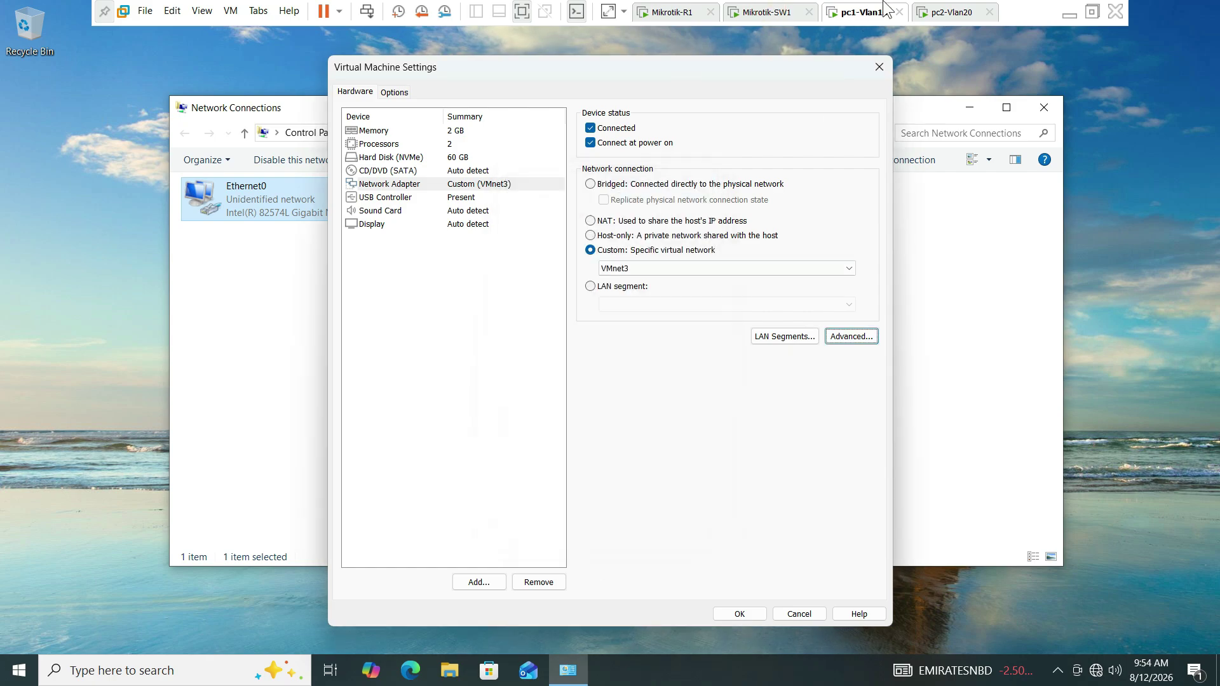
key("Escape")
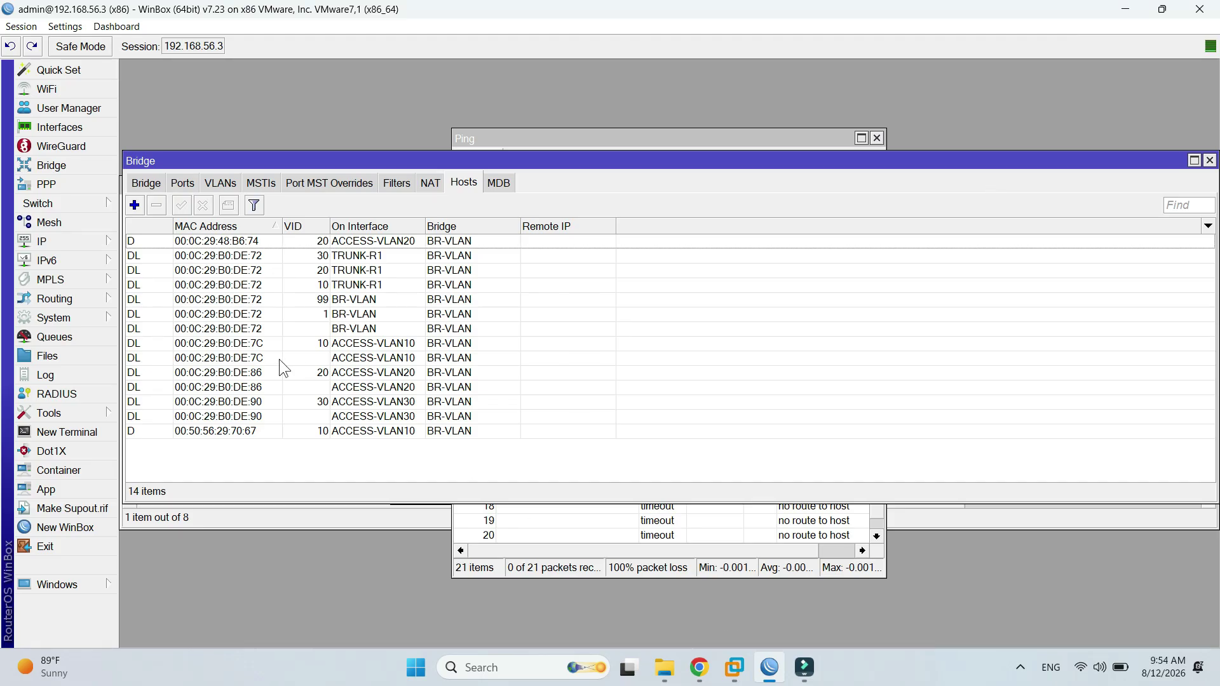
left_click(305, 431)
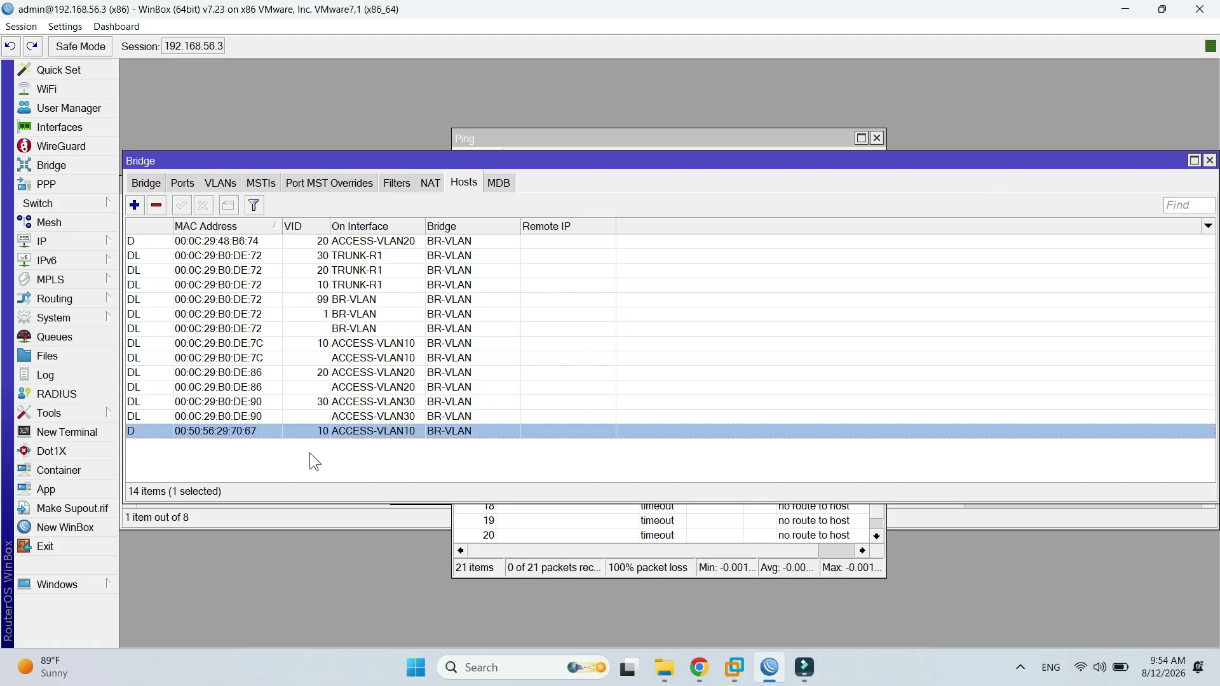
Check the MAC address of pc2-Vlan20's network adapter in VMware and find its entry in the switch's bridge host table
left_click(735, 668)
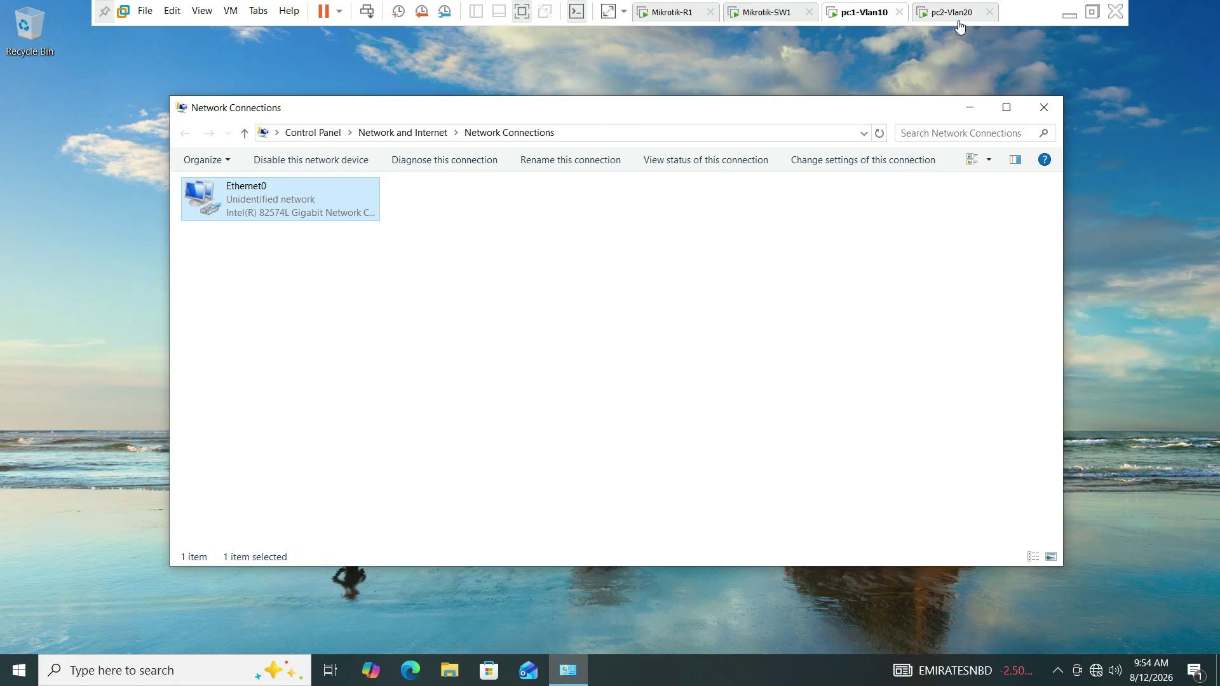
right_click(958, 15)
left_click(1018, 227)
left_click(397, 184)
left_click(848, 335)
left_click_drag(598, 454, 572, 455)
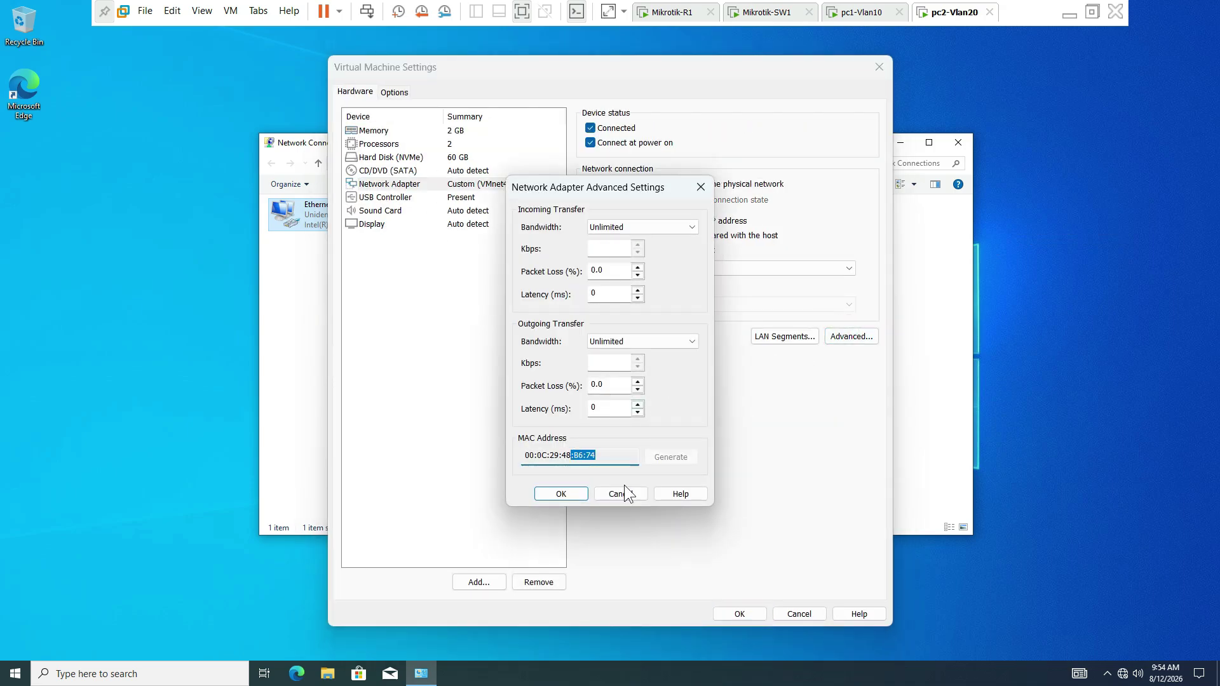
left_click(623, 492)
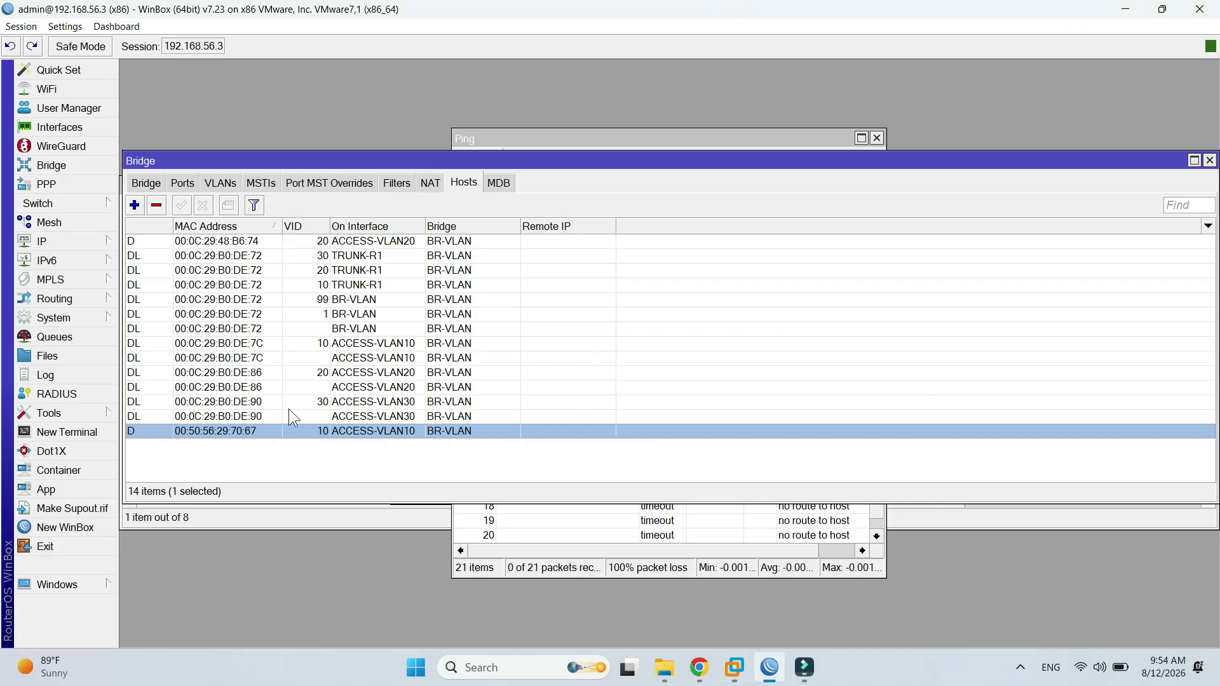
left_click(263, 226)
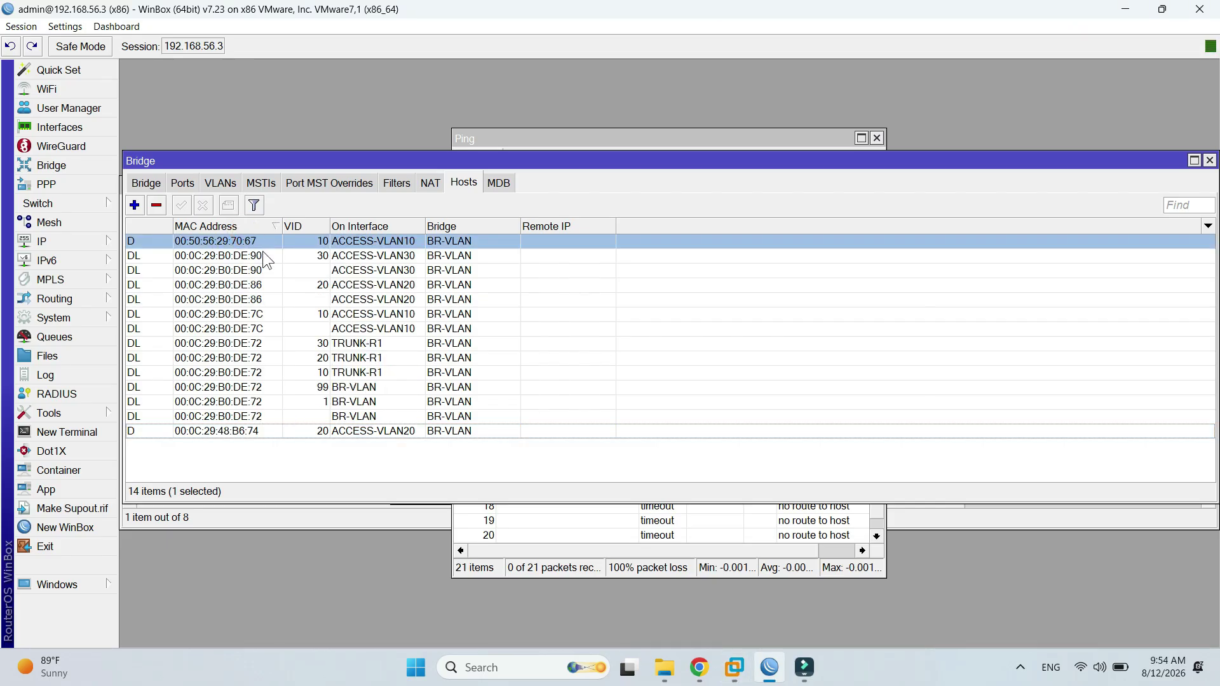
left_click(261, 436)
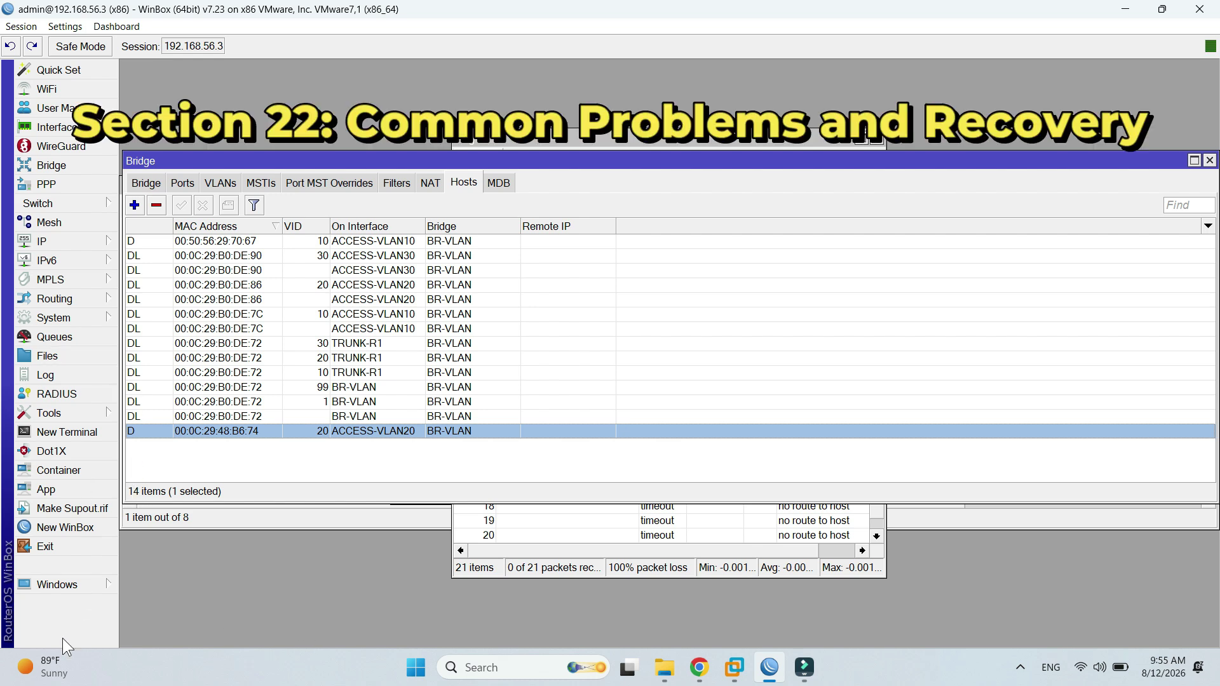
Exit the switch session, relaunch WinBox and choose the discovered neighbor's MAC address 00:50:56:30:82:7B as the connection target
left_click(68, 547)
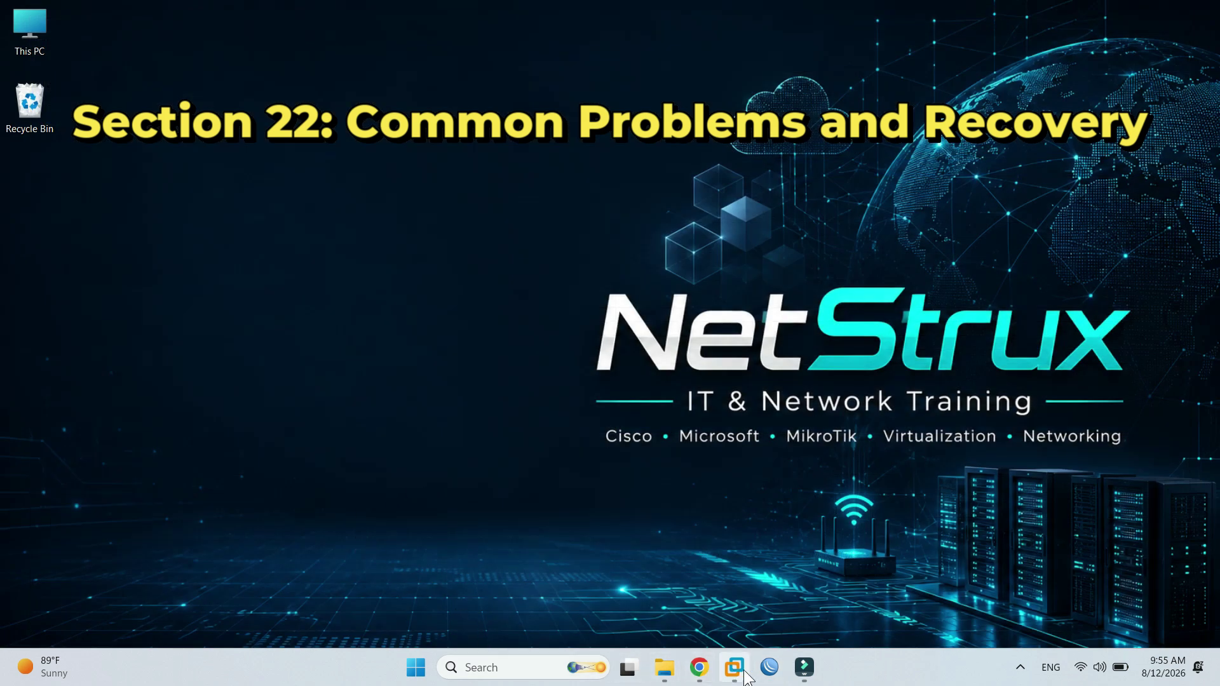
left_click(769, 667)
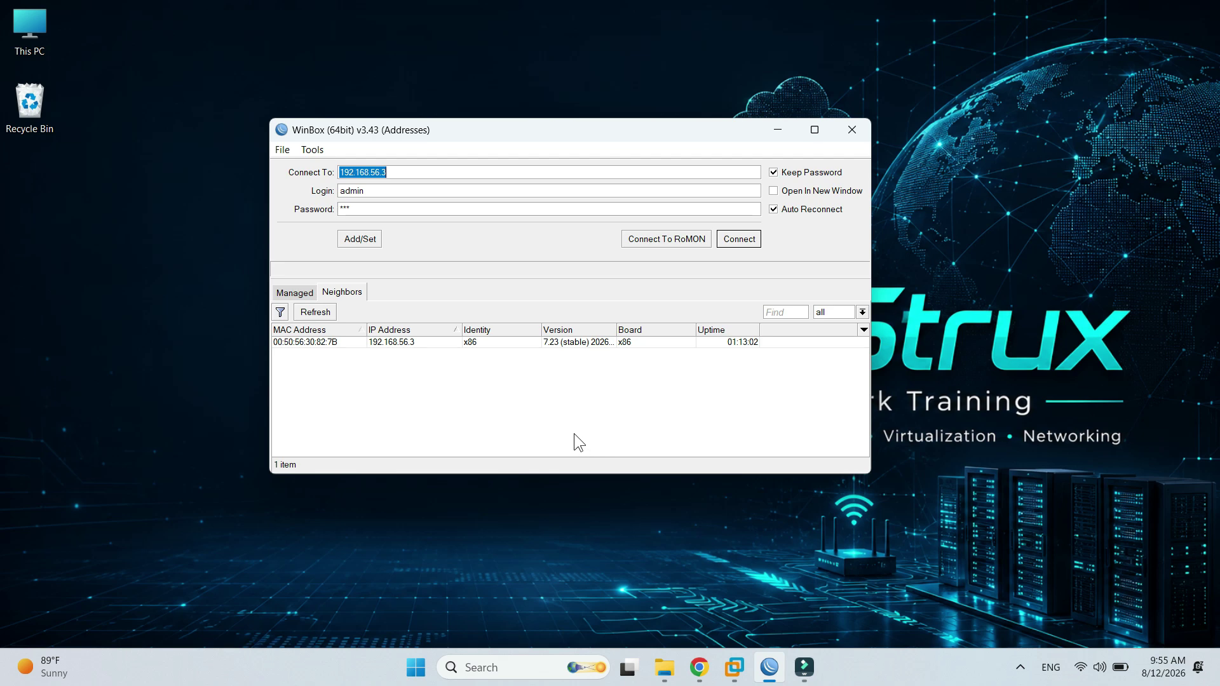
left_click(342, 294)
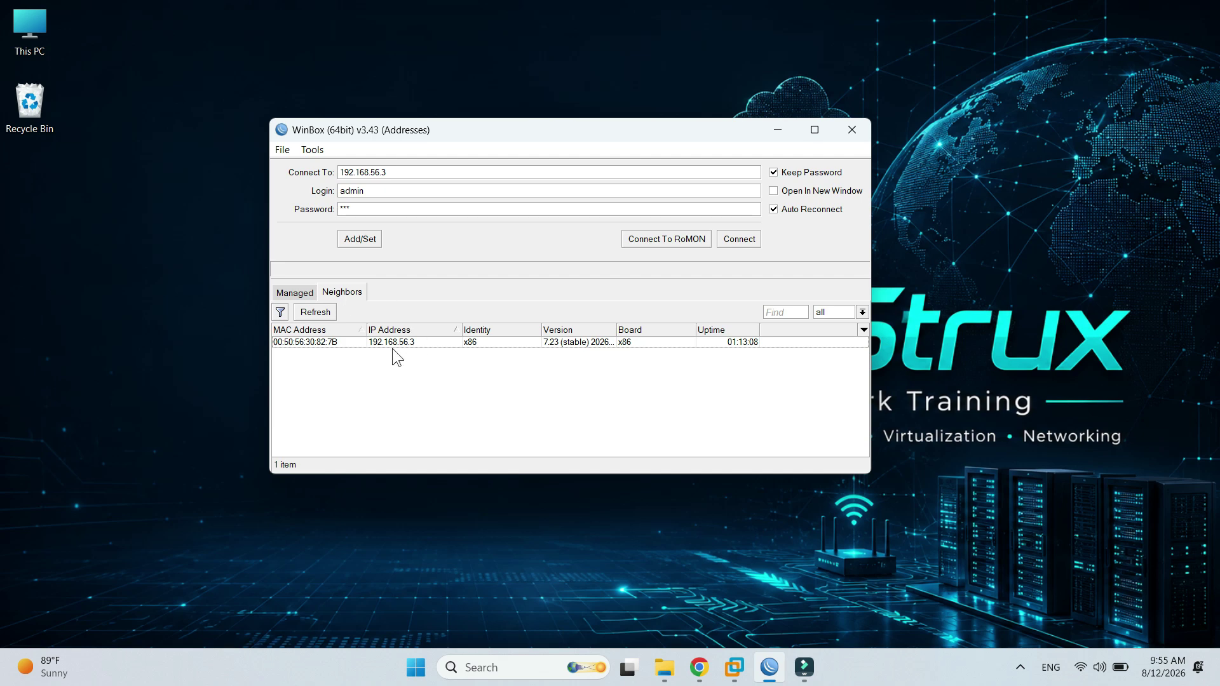
left_click(315, 342)
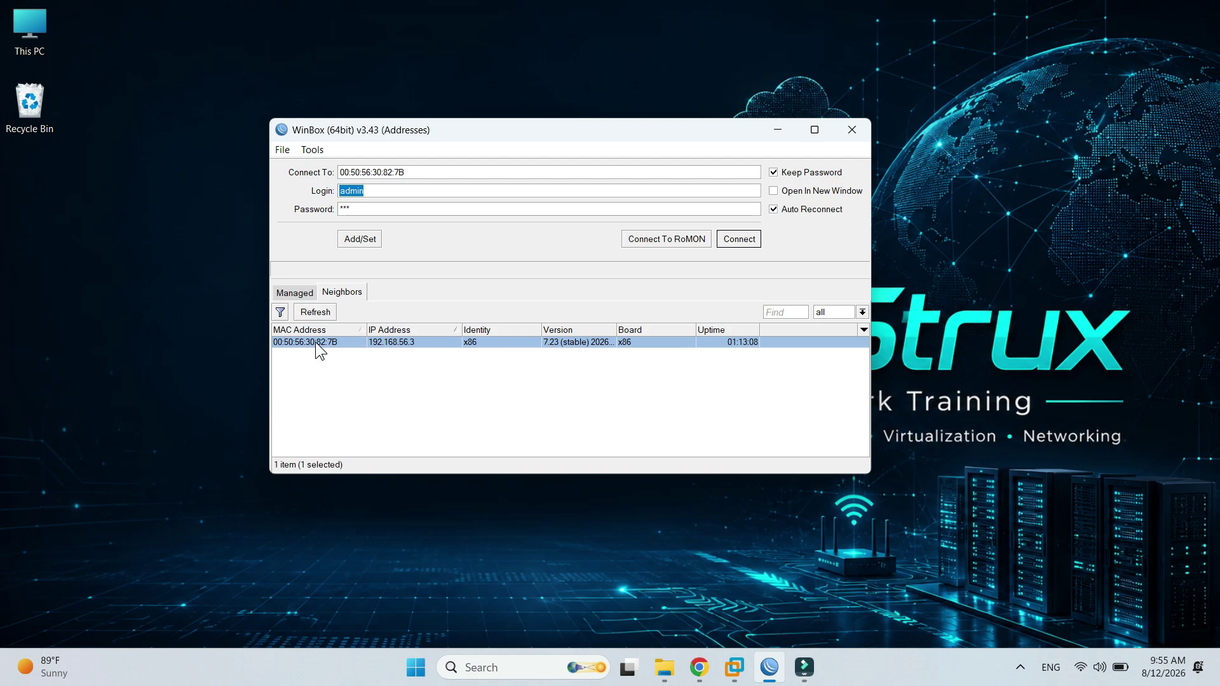
Switch to VMware and check the MAC address of Mikrotik-SW1's first network adapter on VMnet1, then return to WinBox without changing settings
left_click(737, 668)
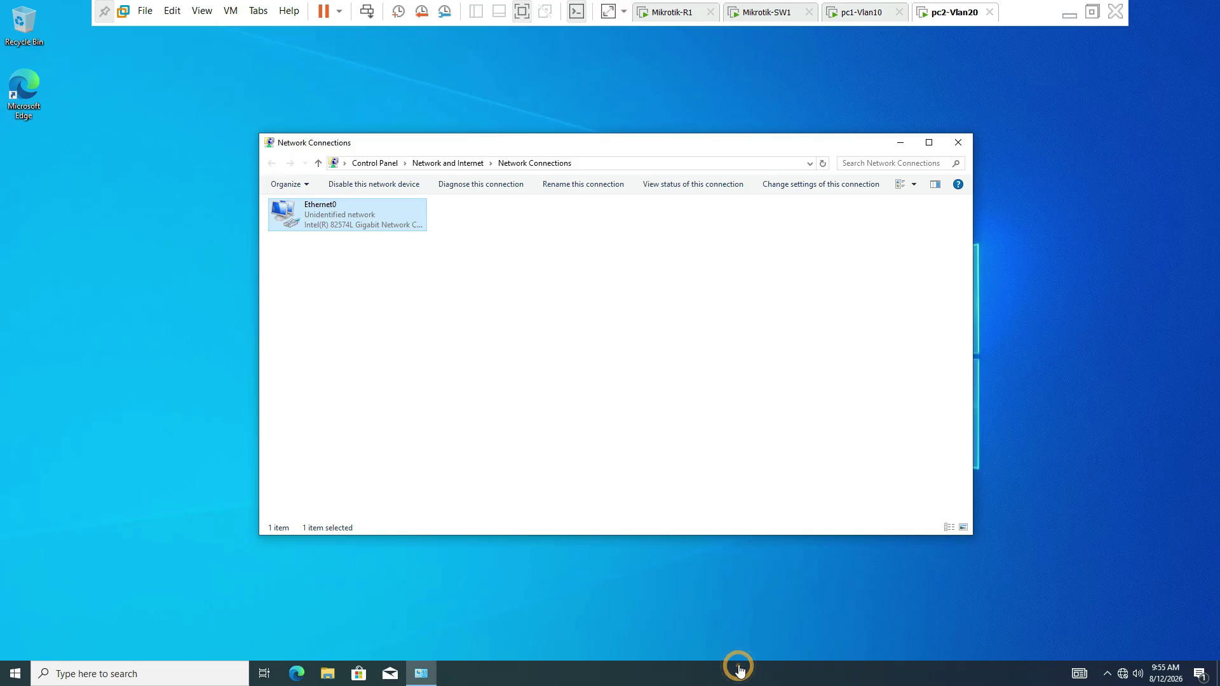
left_click(775, 18)
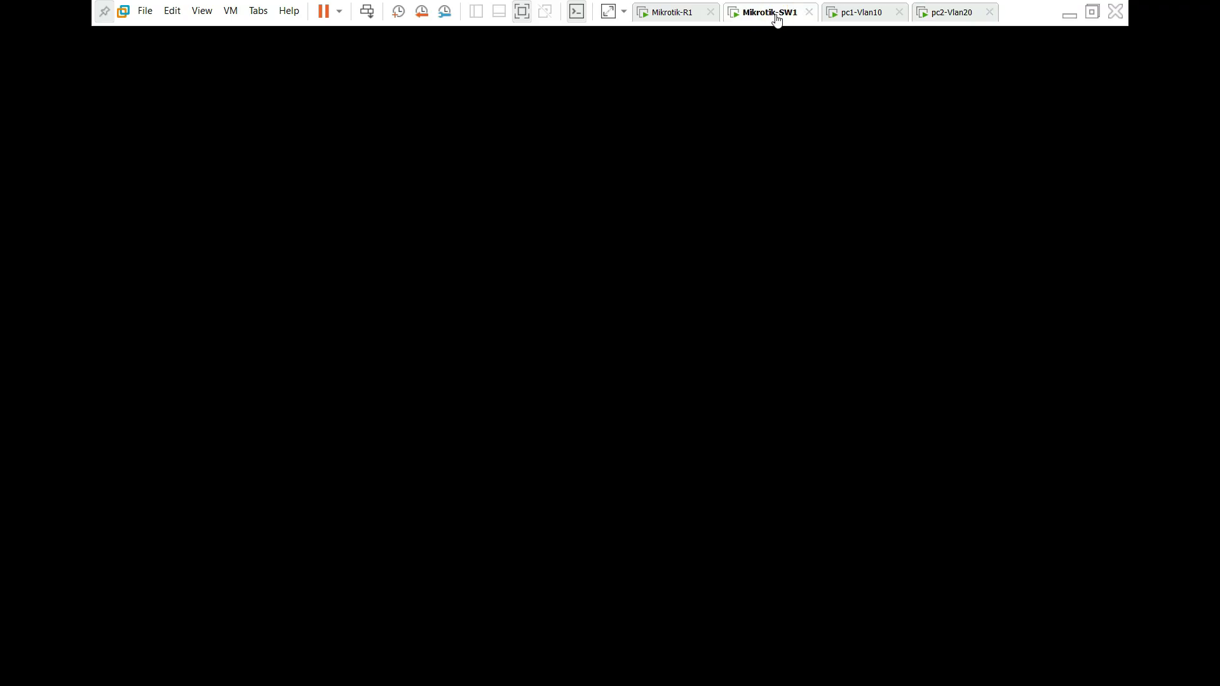
right_click(777, 19)
left_click(806, 247)
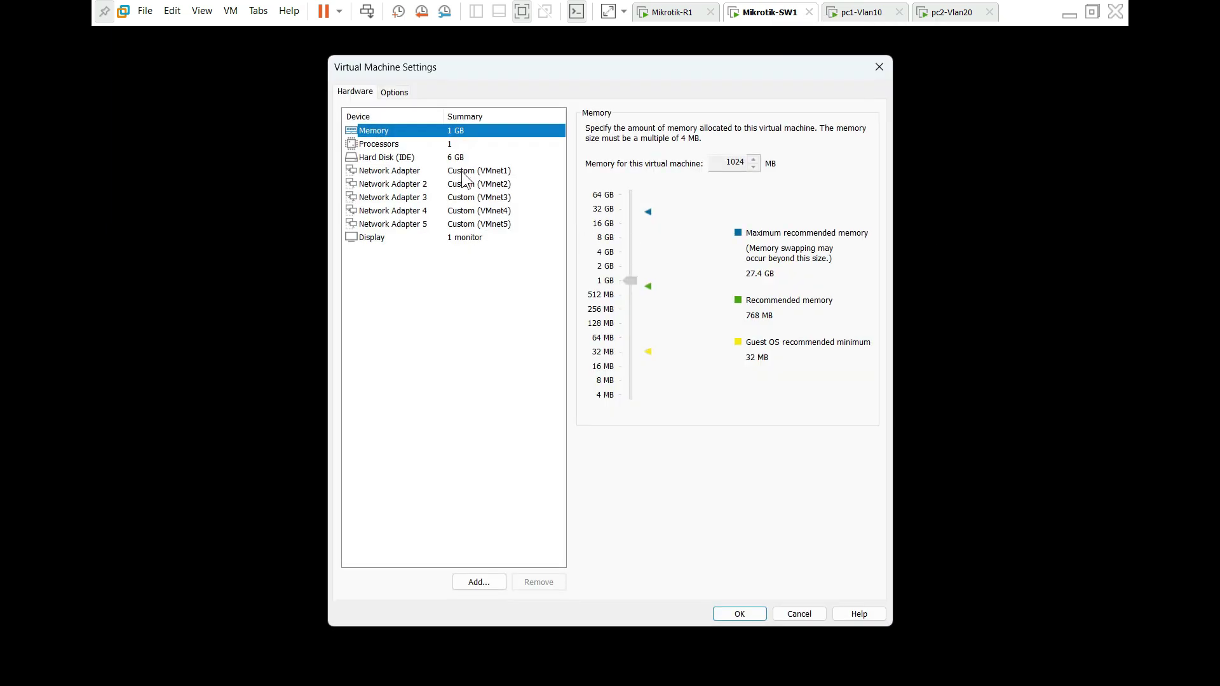
left_click(403, 170)
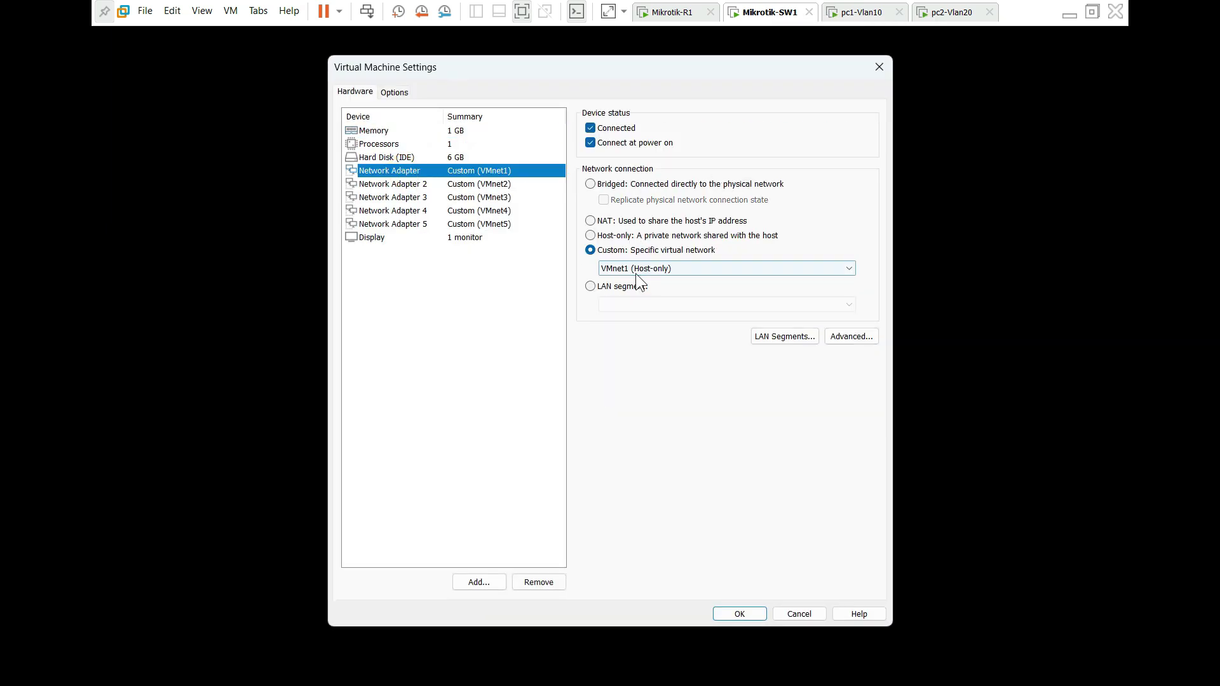
left_click(857, 335)
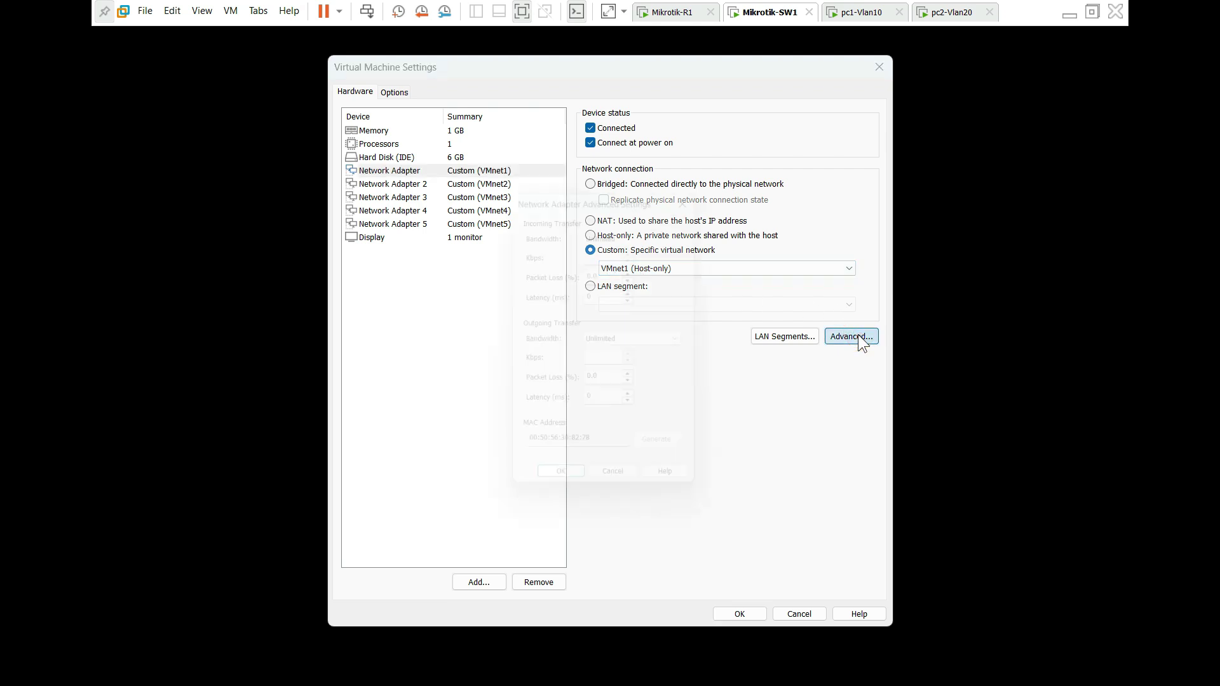
left_click_drag(600, 457, 559, 452)
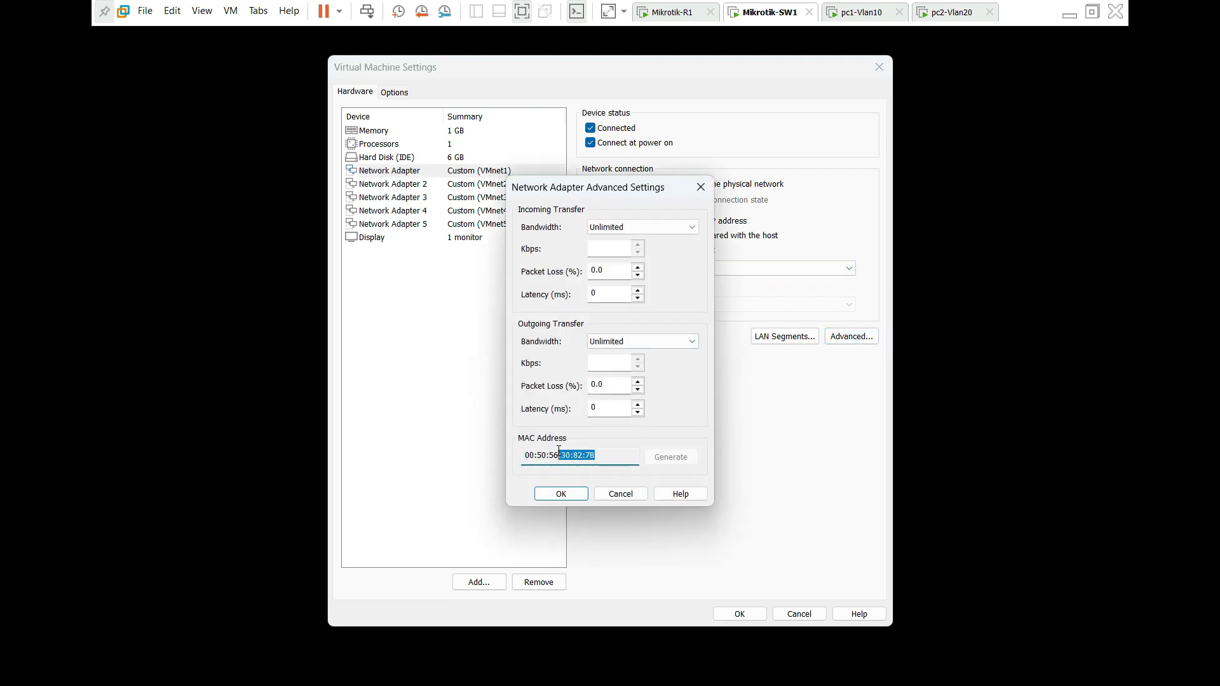
left_click(626, 493)
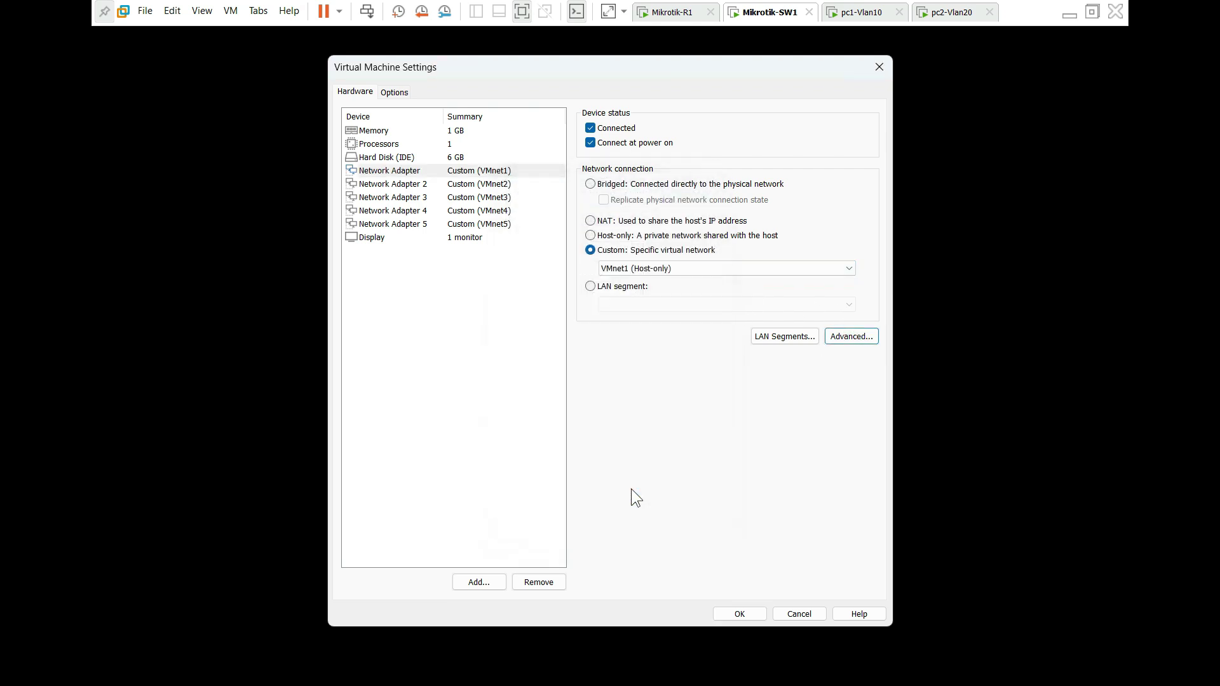
left_click(798, 613)
left_click(1070, 14)
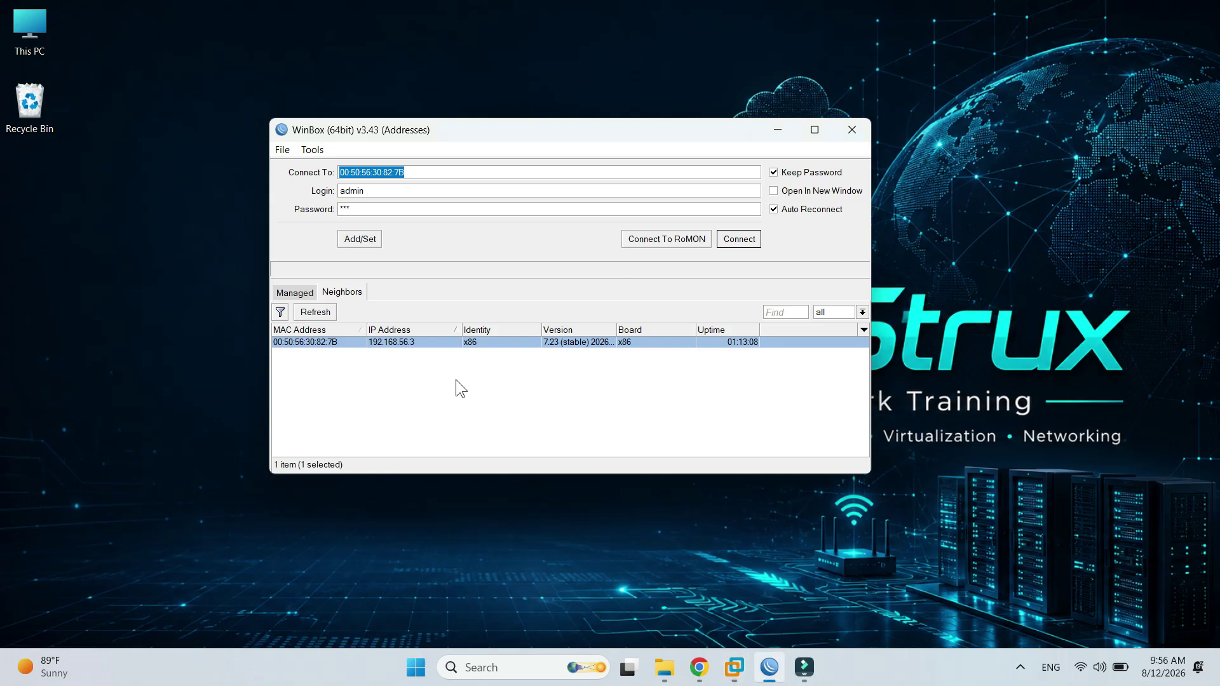
Connect to the switch through its MAC address 00:50:56:30:82:7B and review its bridge list and bridge ports
key("Tab")
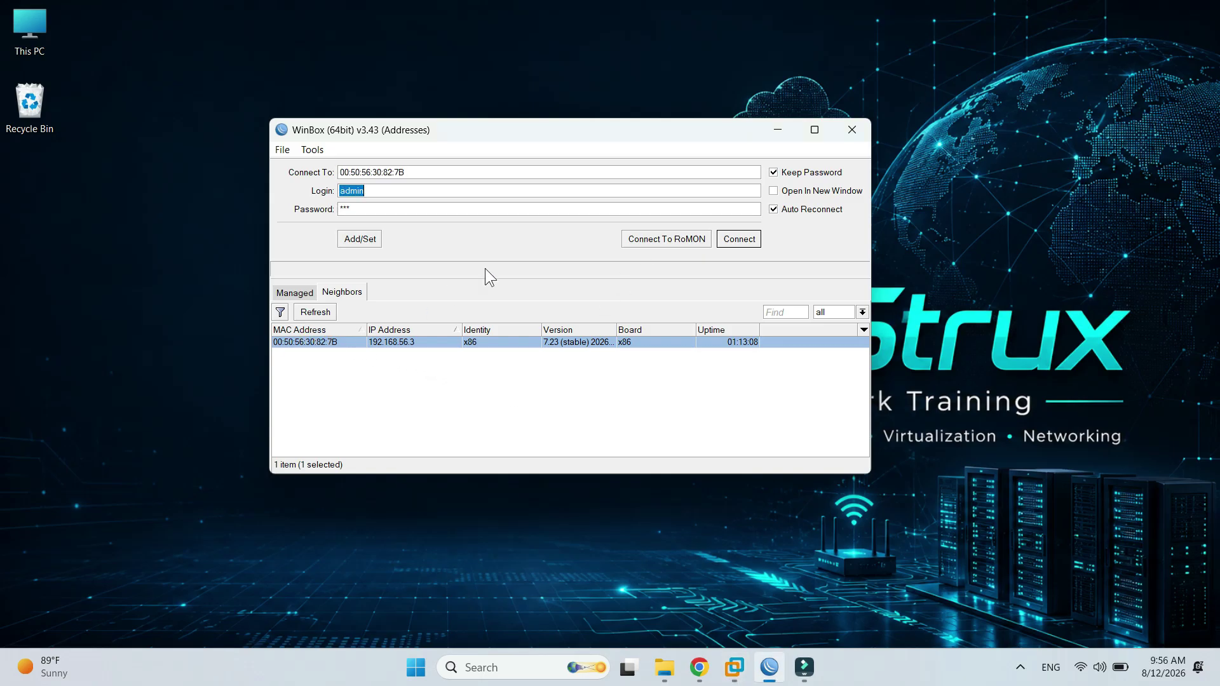
left_click(733, 238)
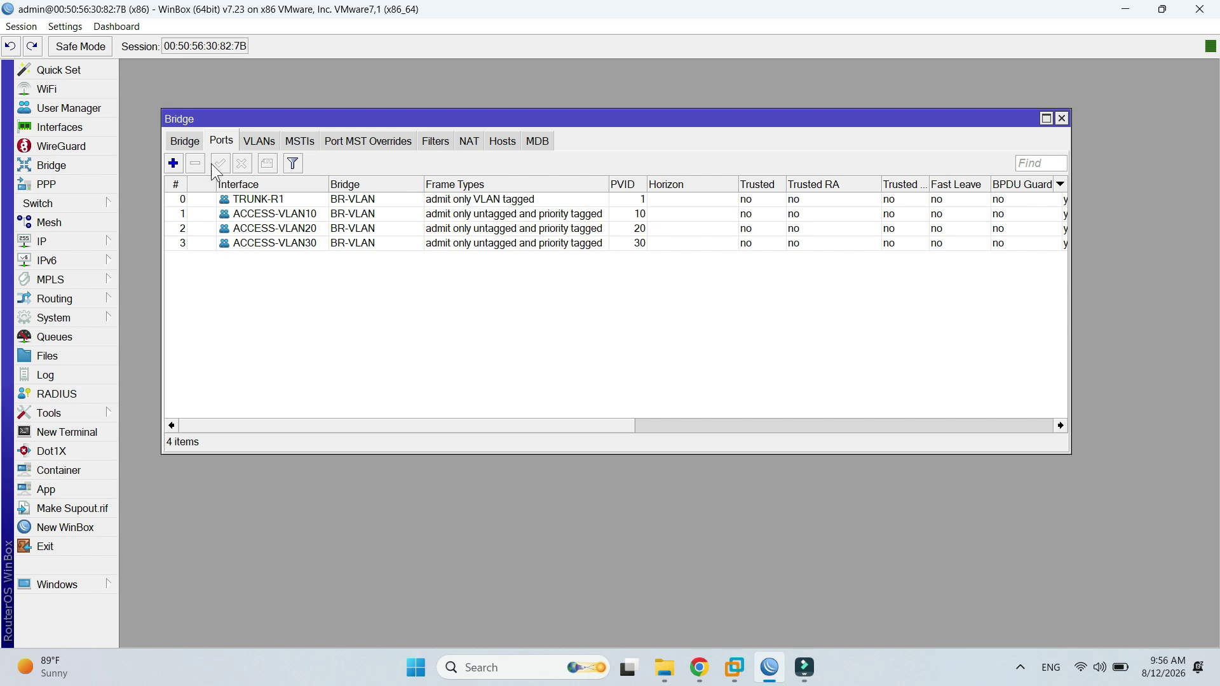
left_click(184, 141)
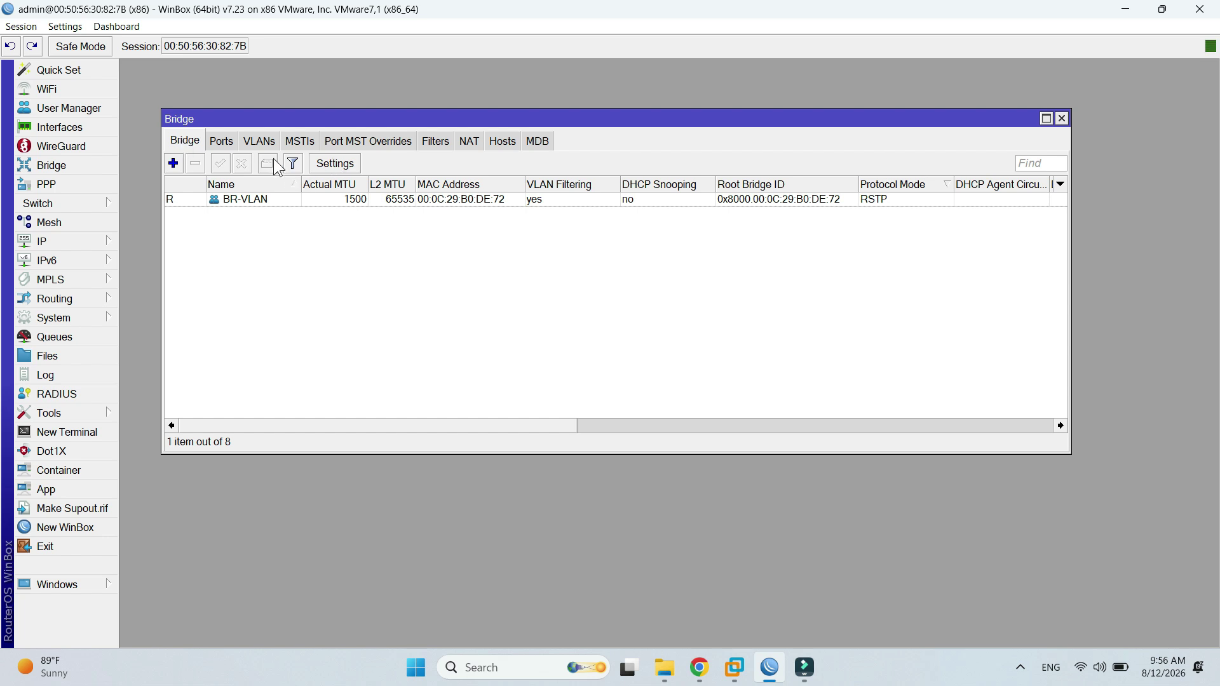
left_click(225, 143)
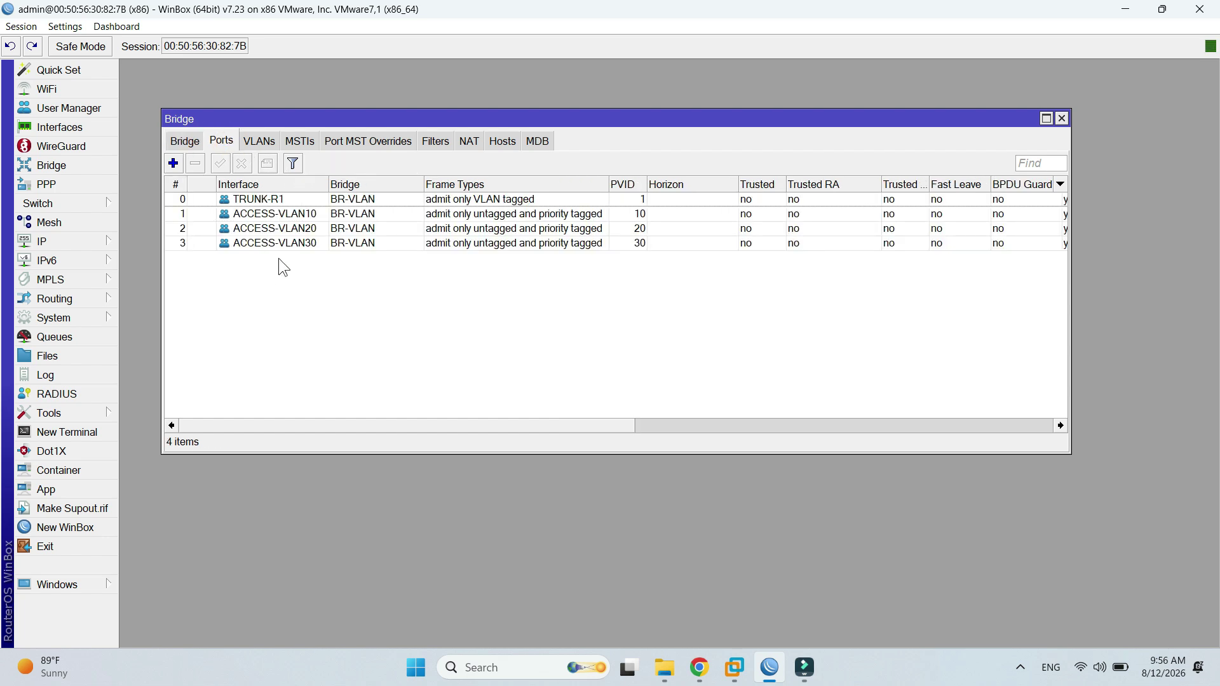